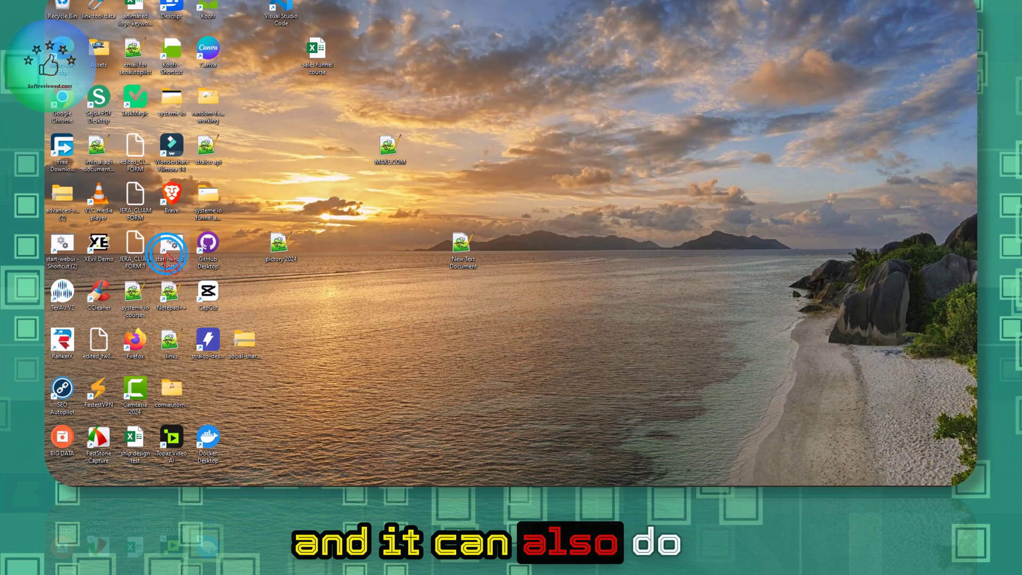
double_click(170, 256)
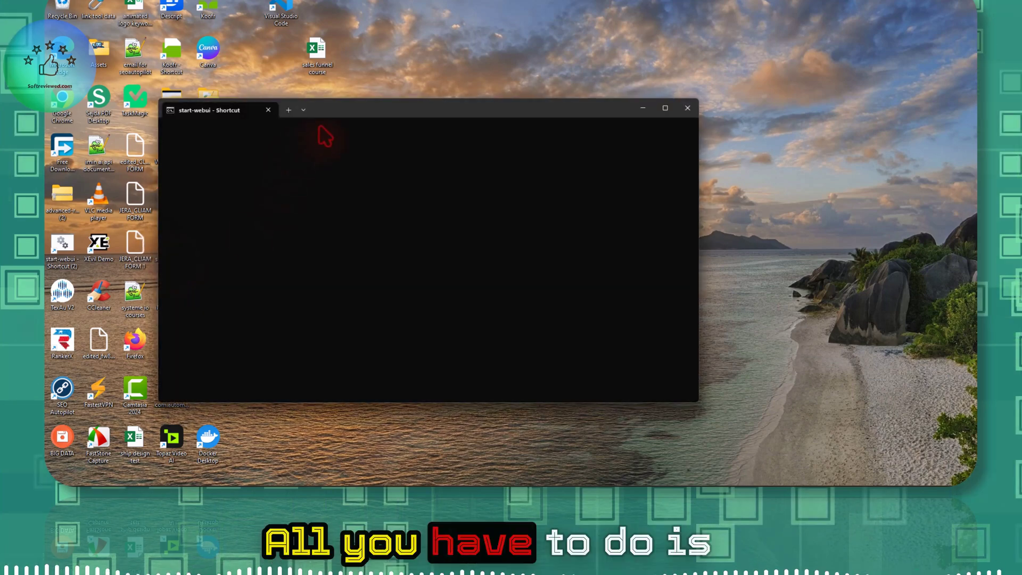
drag(342, 116, 480, 119)
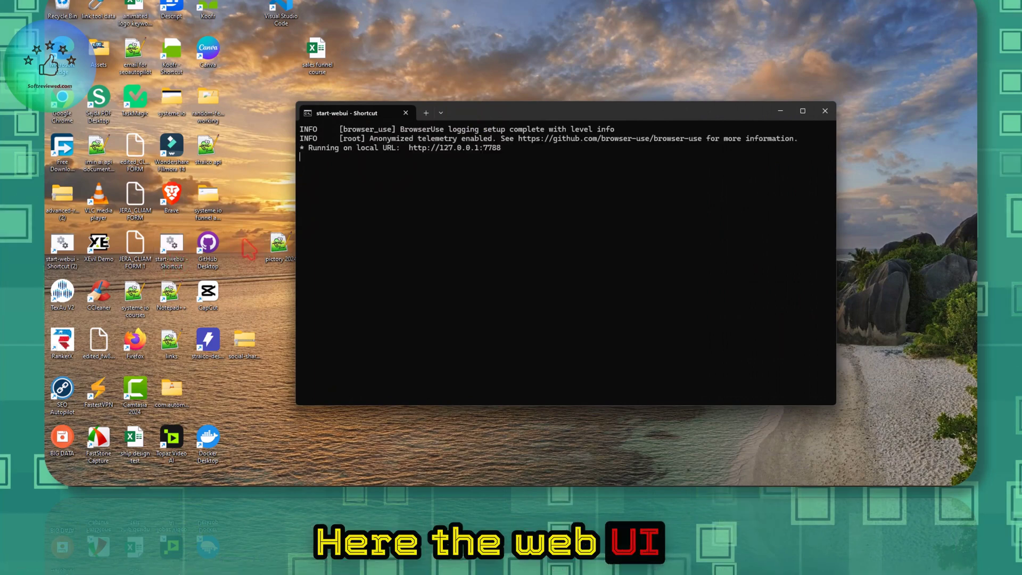
ctrl+click(455, 147)
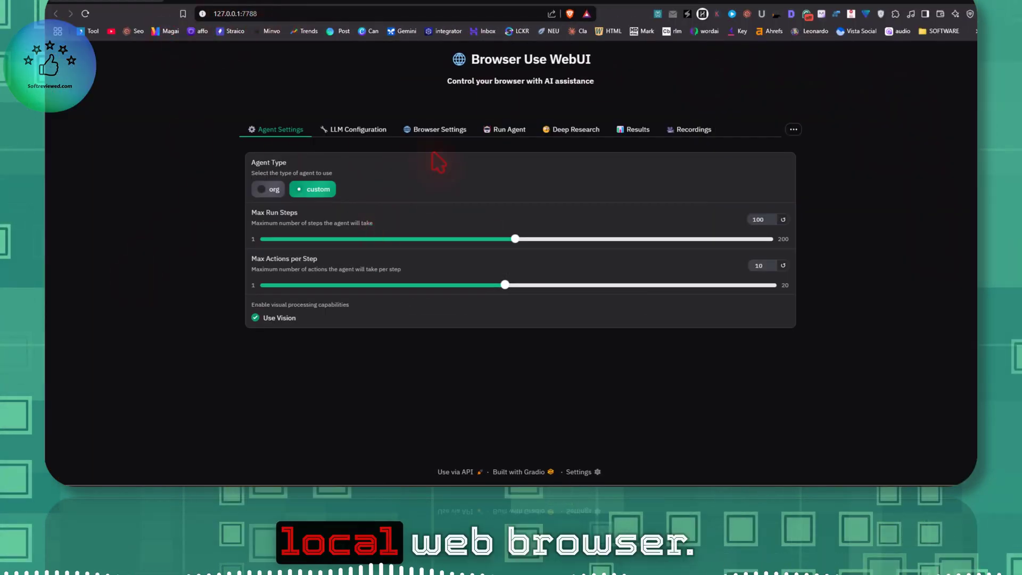
- Configure the LLM with gemini as provider and gemini-2.0-flash-exp as model
click(346, 130)
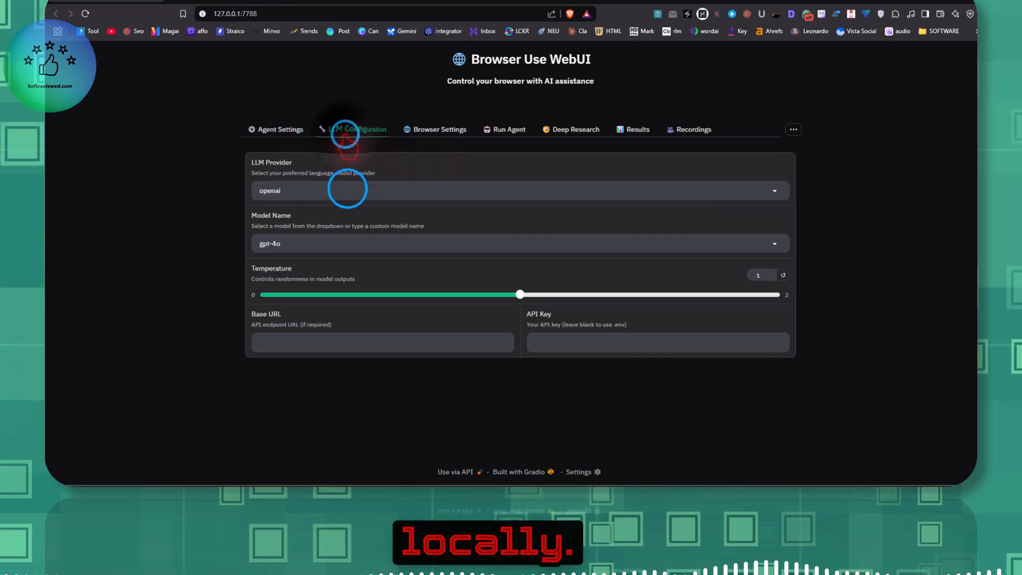
click(348, 190)
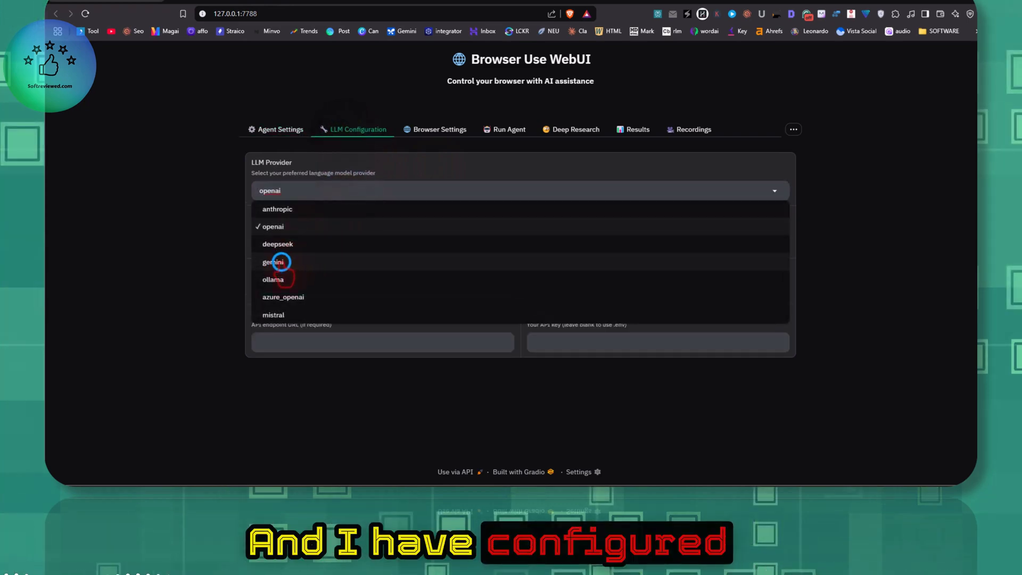
click(282, 263)
click(324, 243)
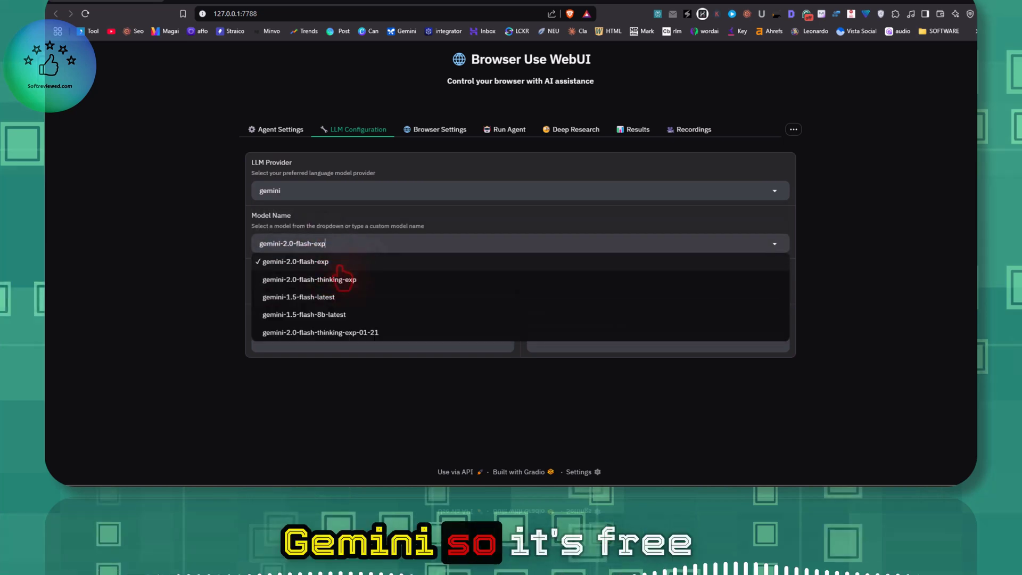
- Check the browser settings and run the agent on the preset task of searching Google for OpenAI and returning the first URL
click(434, 130)
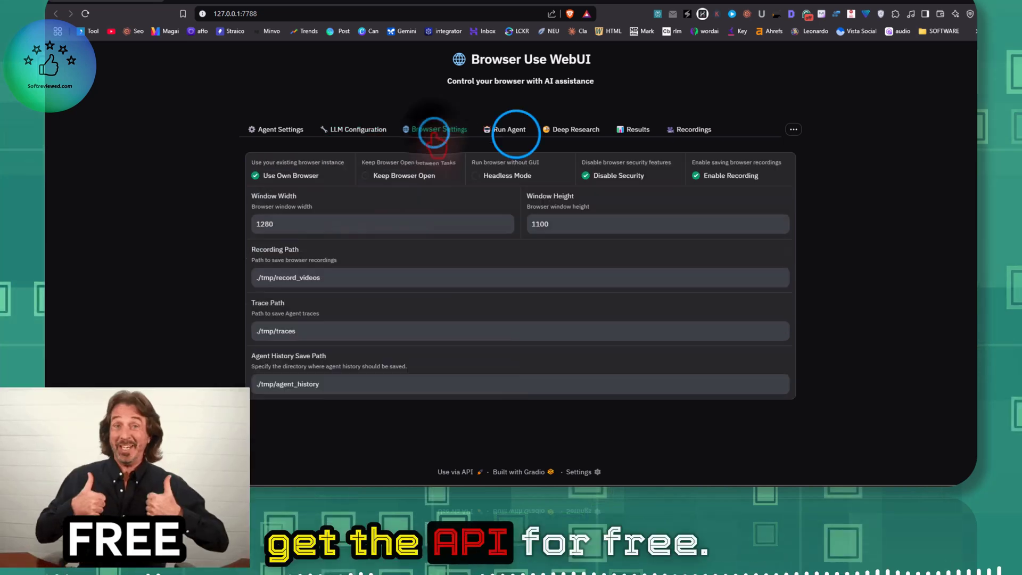
click(514, 131)
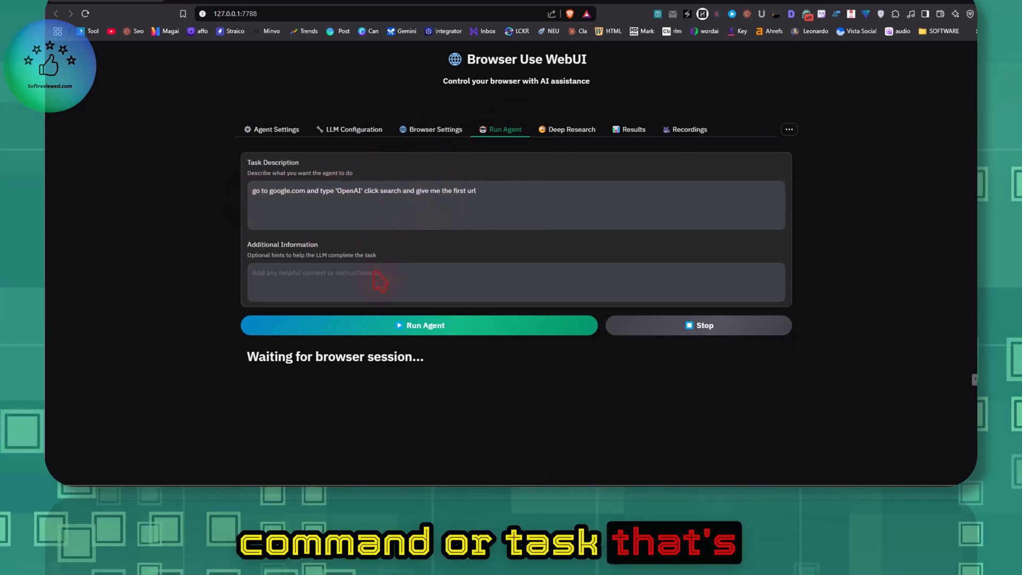
click(432, 326)
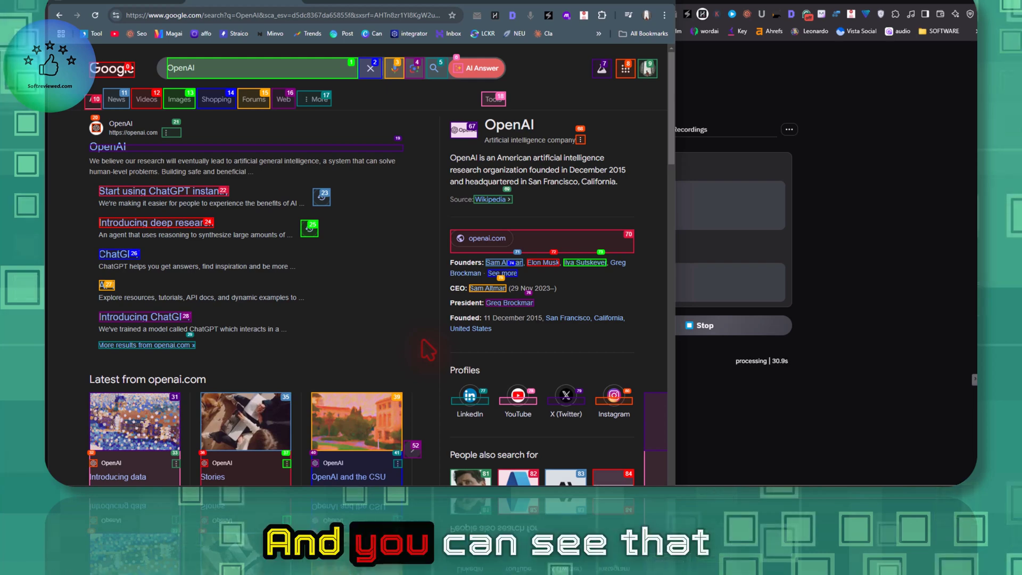
- Bring up the start-webui terminal, move it clear of the search results and read the agent's log
key(alt+Tab)
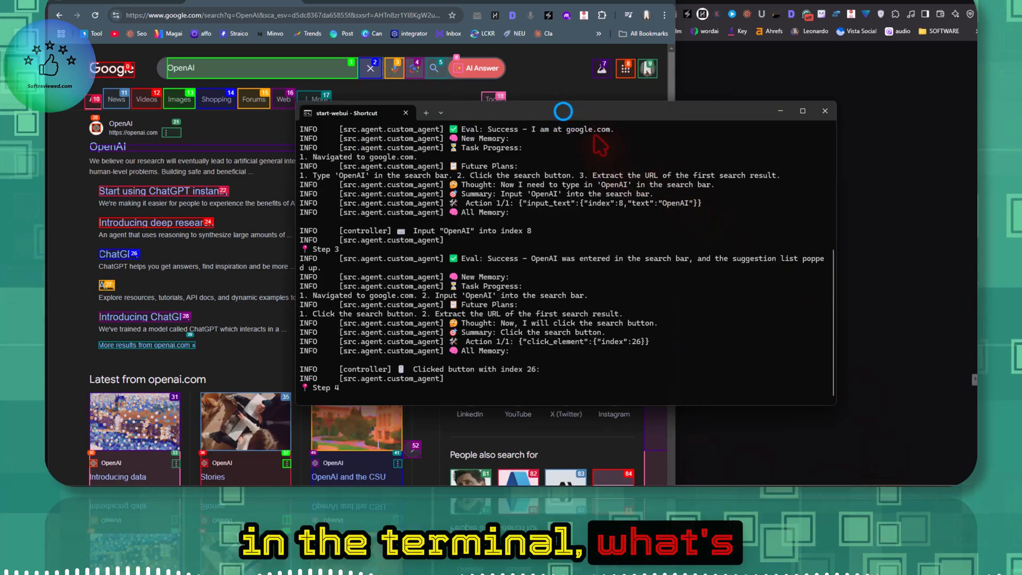
drag(564, 112, 805, 105)
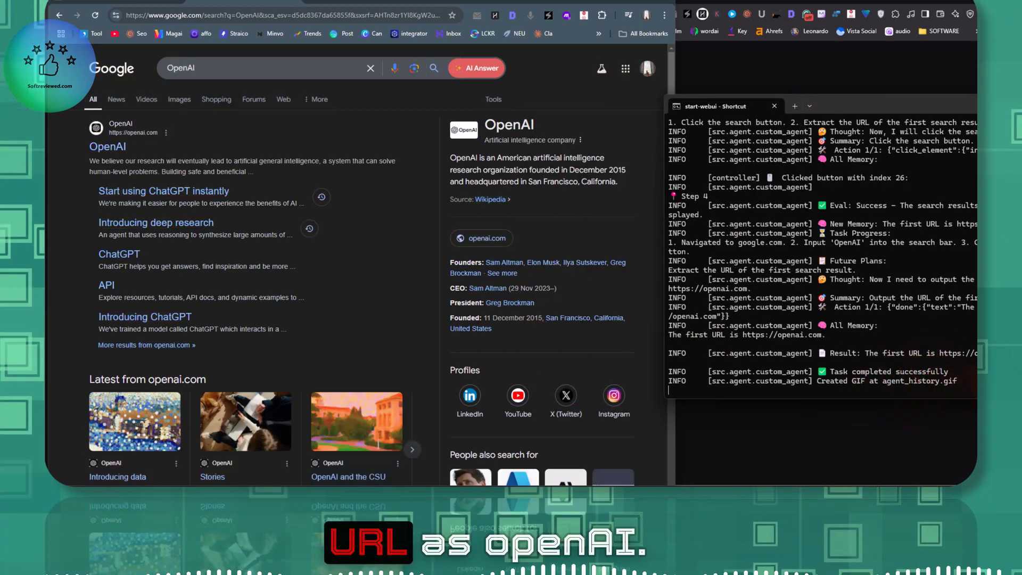
drag(867, 103, 723, 101)
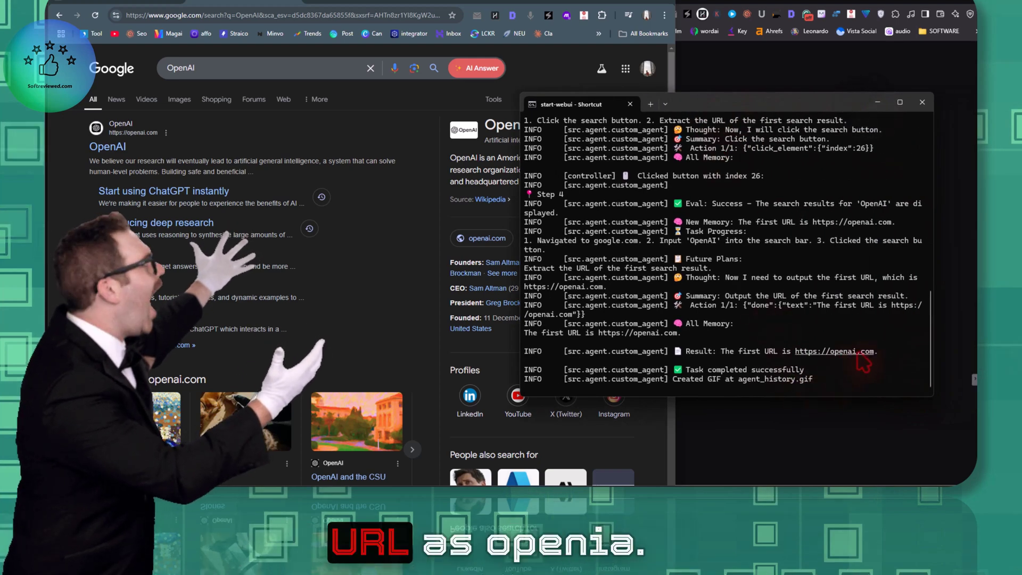
- Return to the WebUI and compare the agent's final result with its task description
click(849, 413)
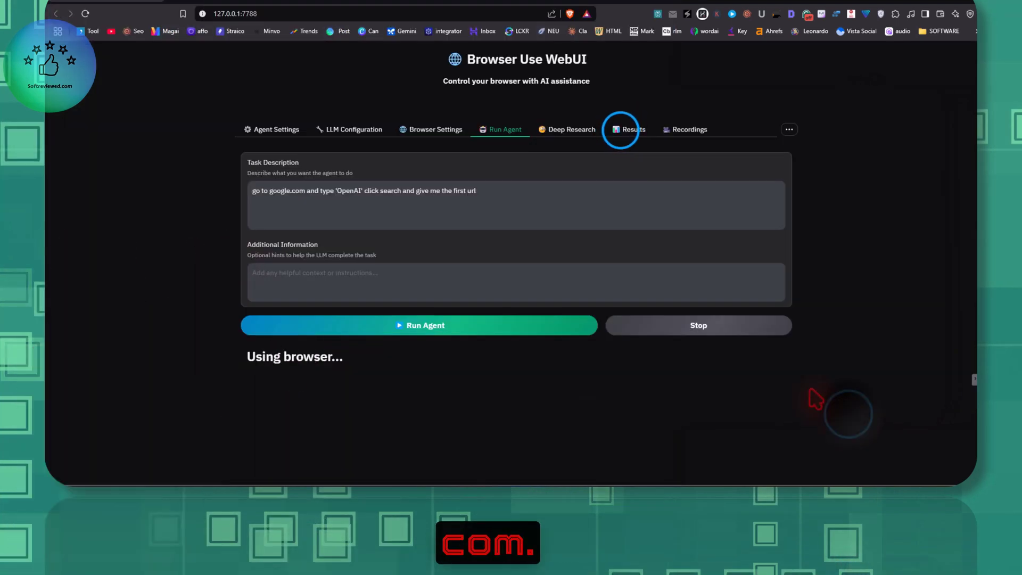
click(629, 130)
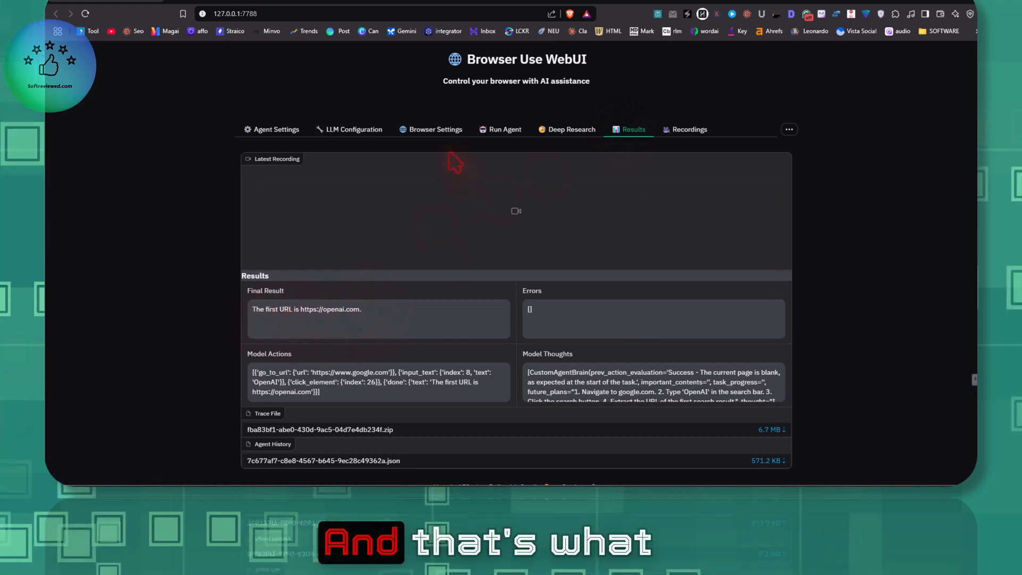
click(517, 132)
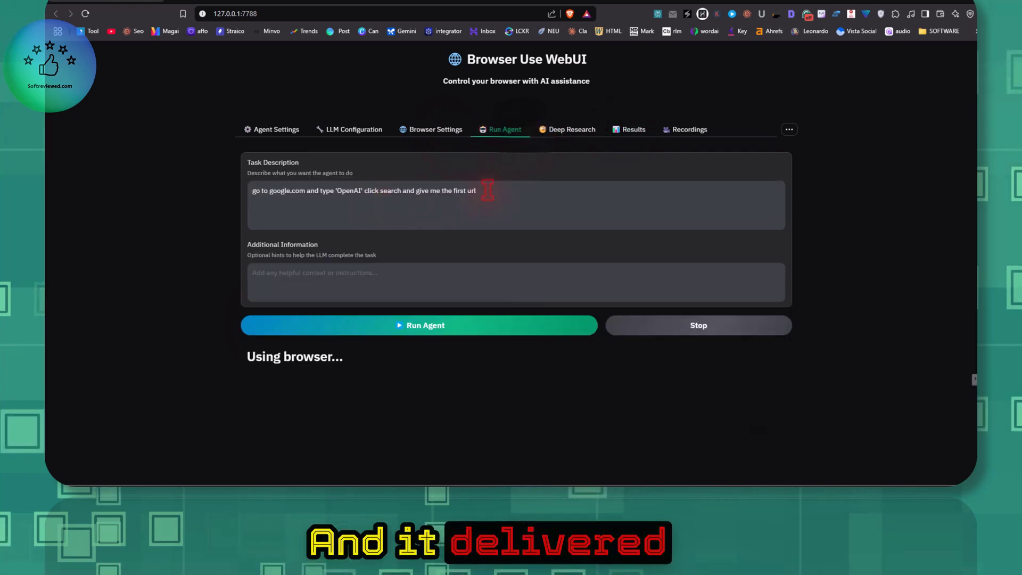
- Run Deep Research on the preset report task about reinforcement learning for training large language models
click(575, 130)
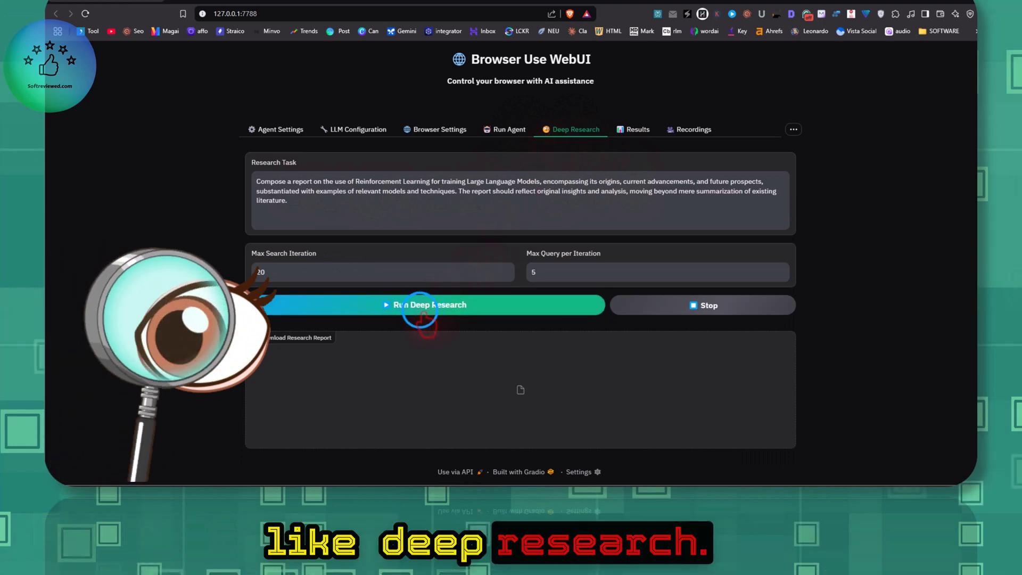
click(429, 317)
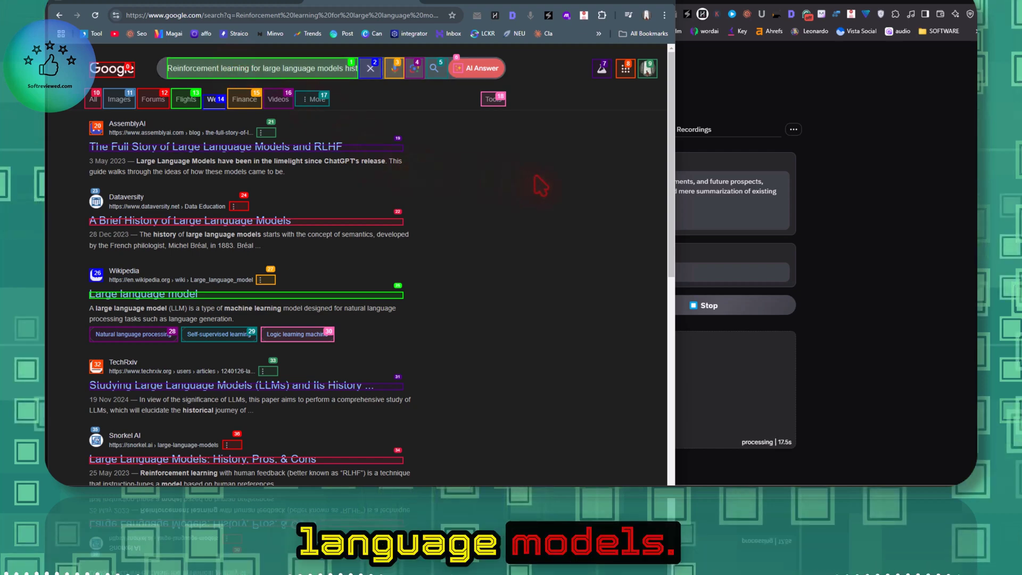
- Review the research task's wording and follow the research agent's progress in the terminal log
click(715, 199)
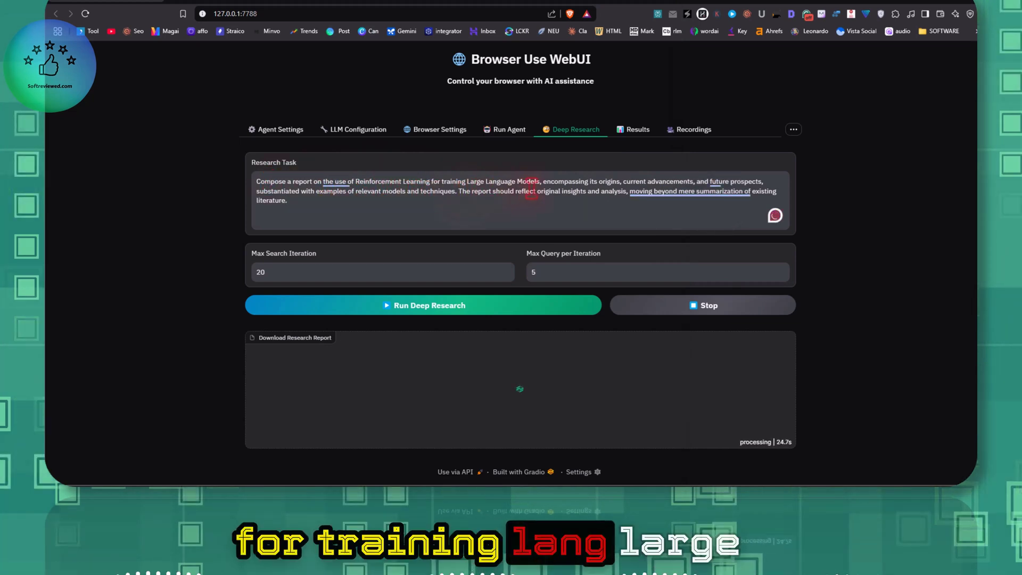
mouse_move(547, 182)
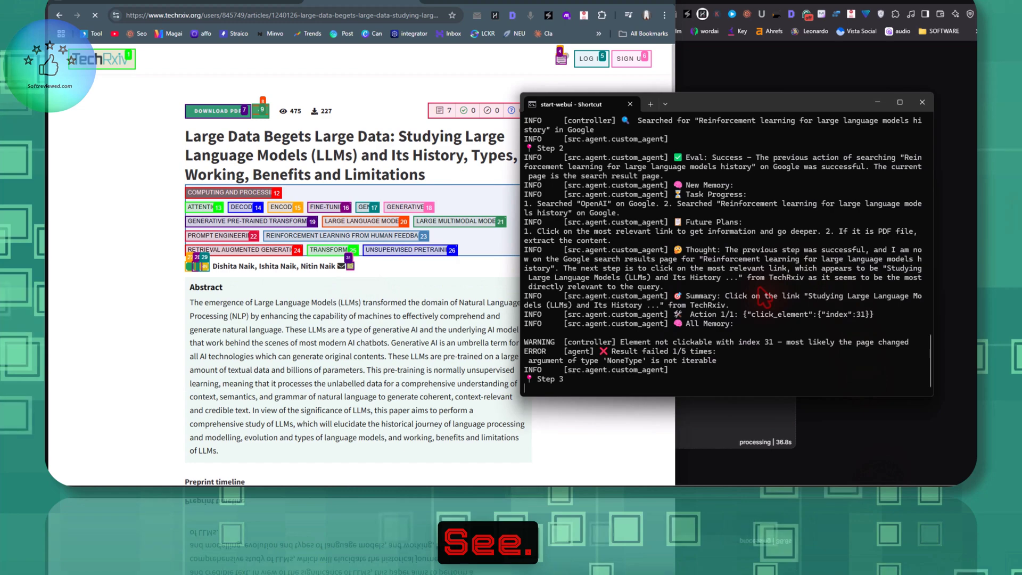
drag(521, 234, 661, 235)
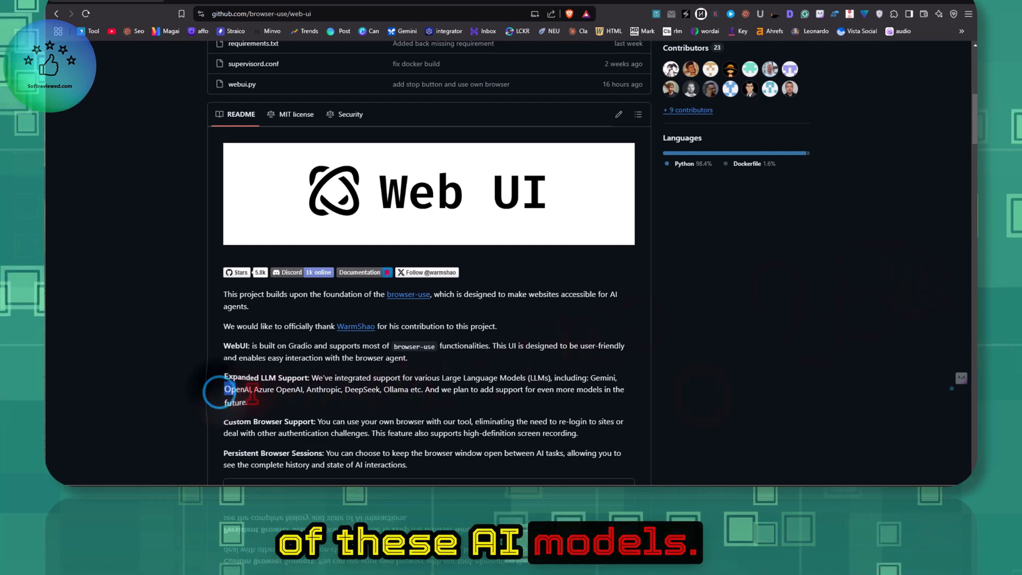
- Read the browser-use/web-ui README on GitHub, from the supported LLMs and demo video to the installation prerequisites
drag(220, 392, 422, 389)
click(458, 370)
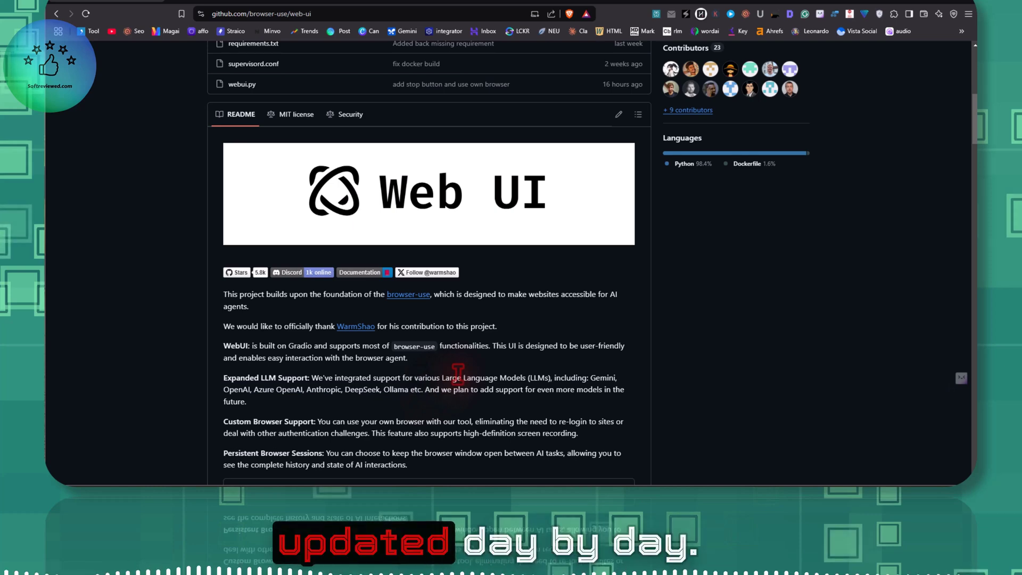
scroll(514, 159, down, 6)
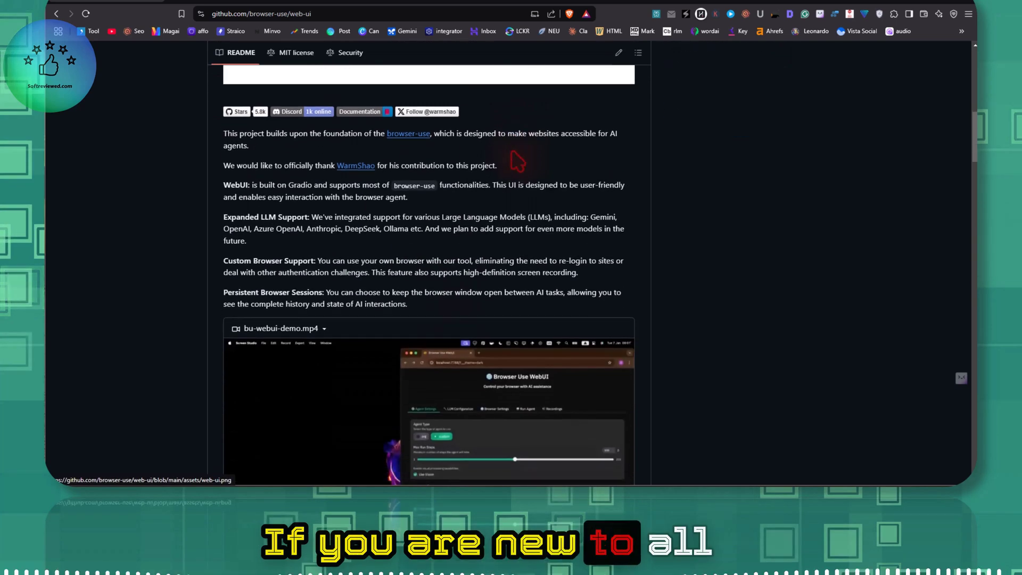
scroll(517, 161, down, 3)
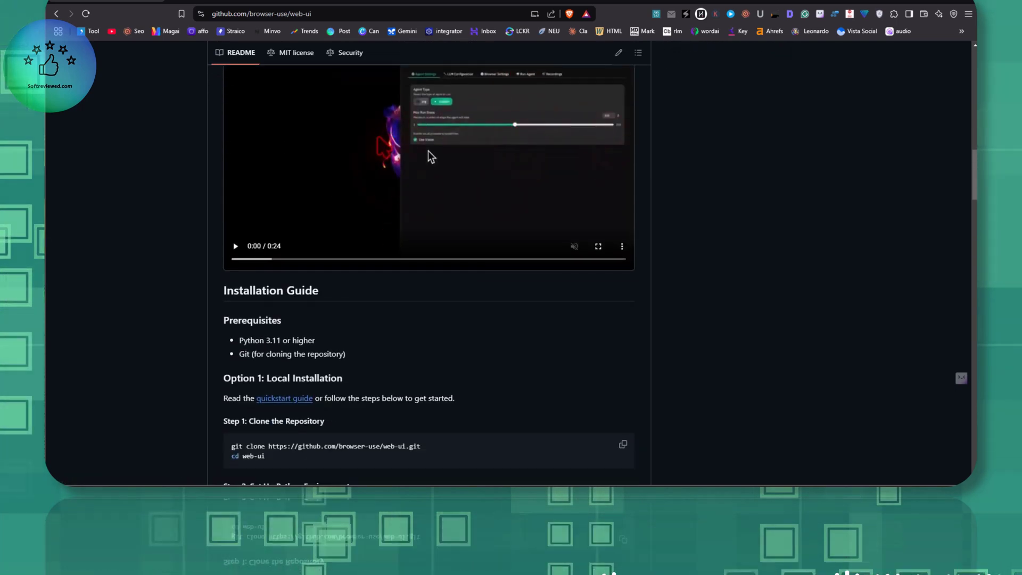
scroll(434, 160, down, 3)
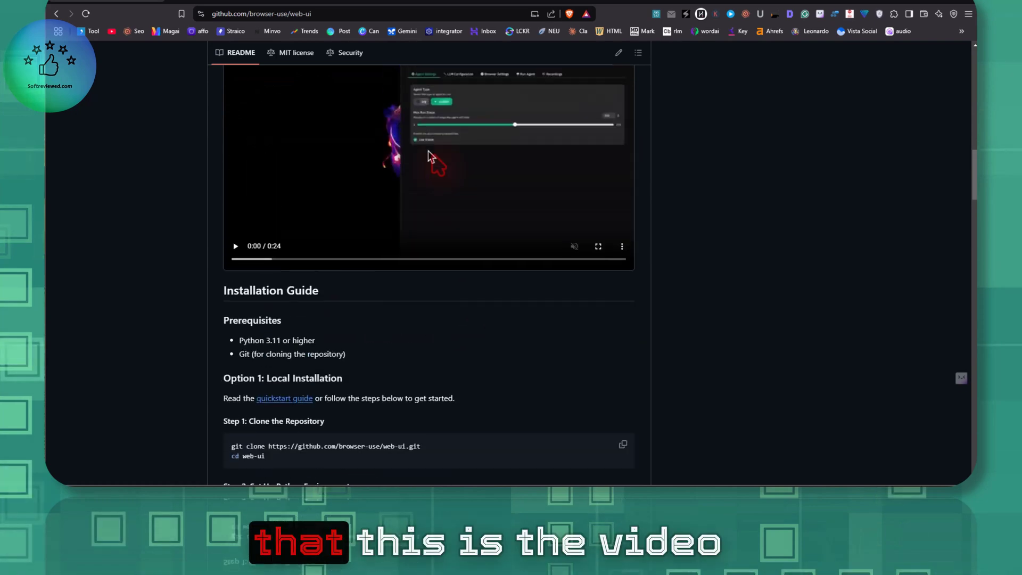
scroll(435, 162, down, 3)
scroll(442, 170, up, 3)
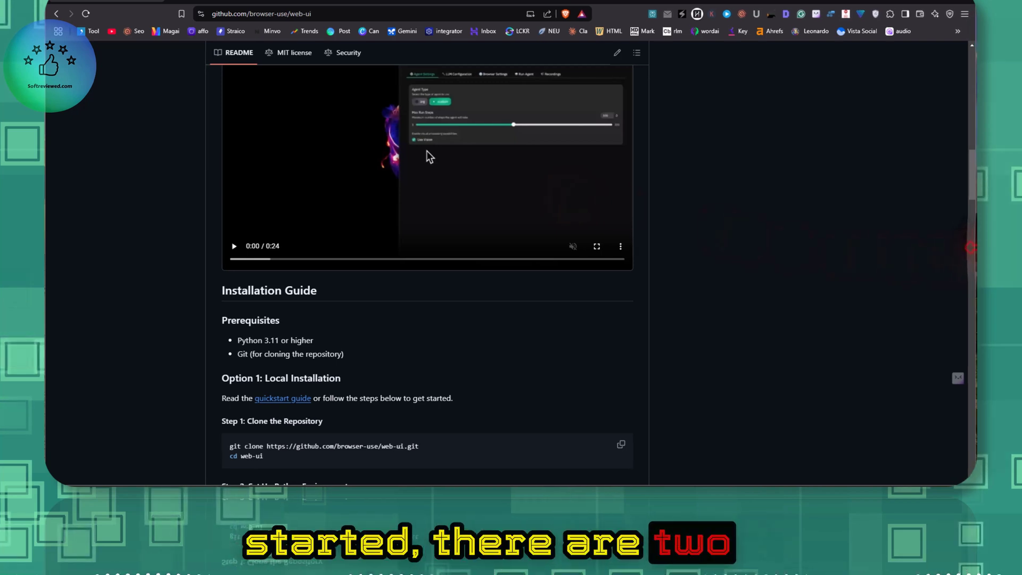
scroll(240, 307, down, 1)
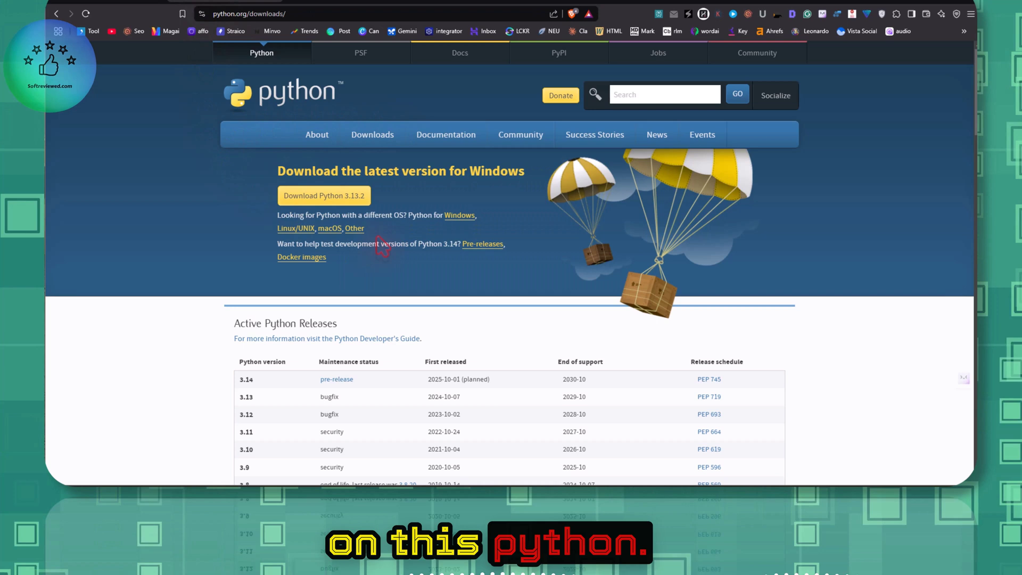
- Find the Windows releases on python.org and start downloading the 64-bit installer for Python 3.13.2
scroll(420, 234, down, 2)
scroll(462, 222, up, 2)
click(461, 216)
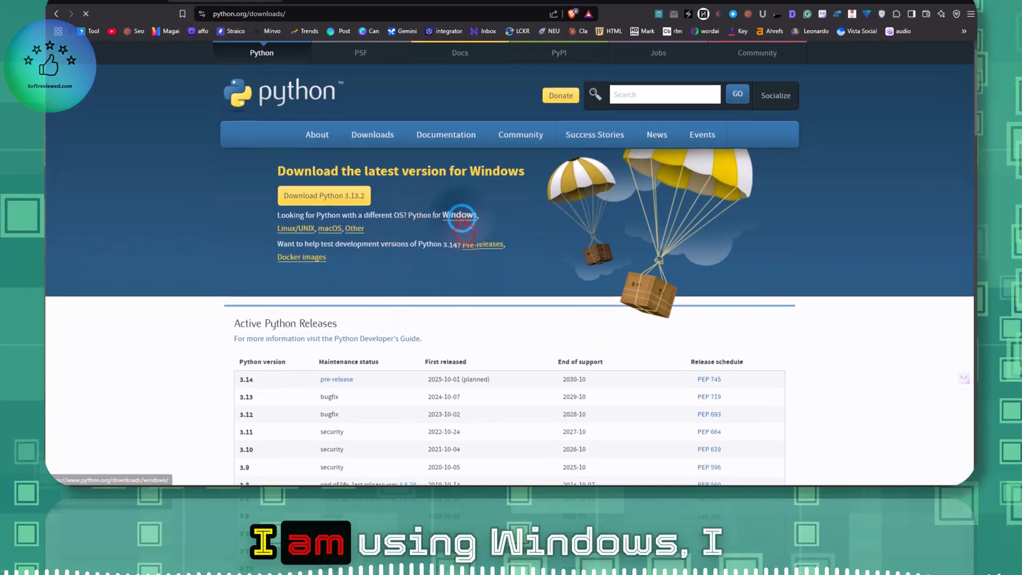
scroll(445, 255, down, 3)
click(309, 229)
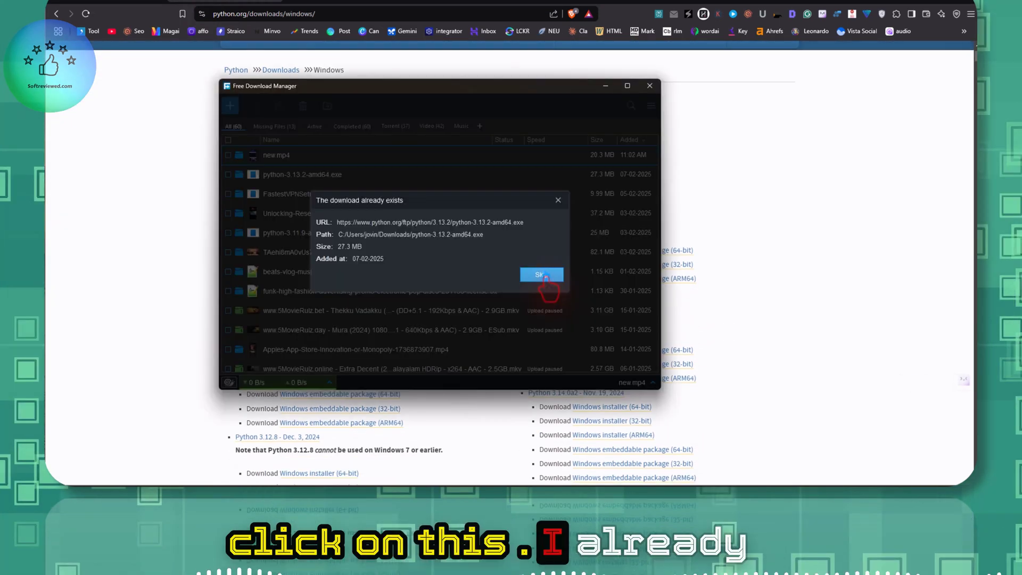
- Skip the duplicate download and launch the existing python-3.13.2-amd64.exe installer from its folder
click(543, 275)
click(367, 144)
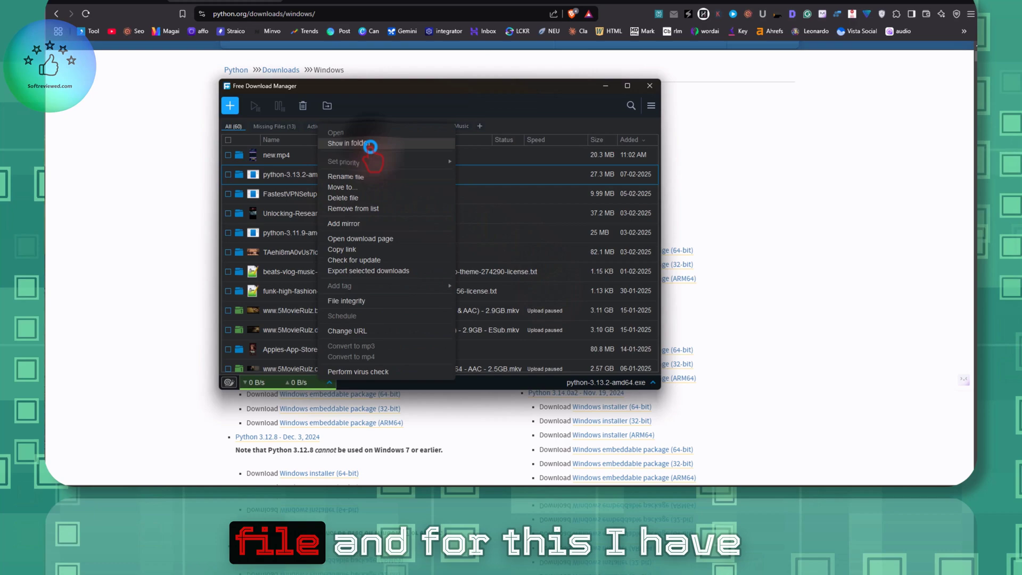
key(Return)
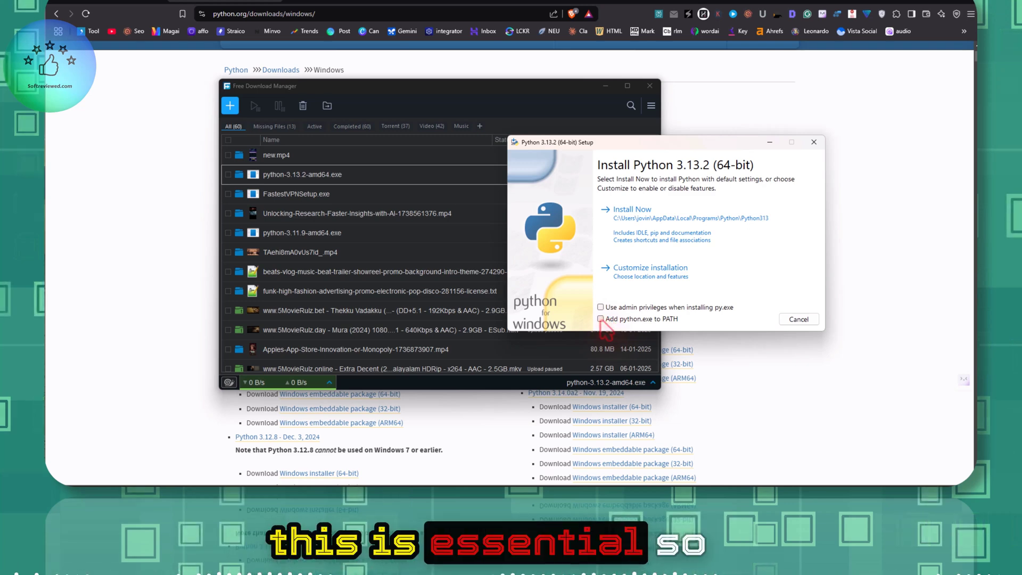
- Install Python 3.13.2 with default settings and python.exe added to PATH, and close the setup
click(601, 319)
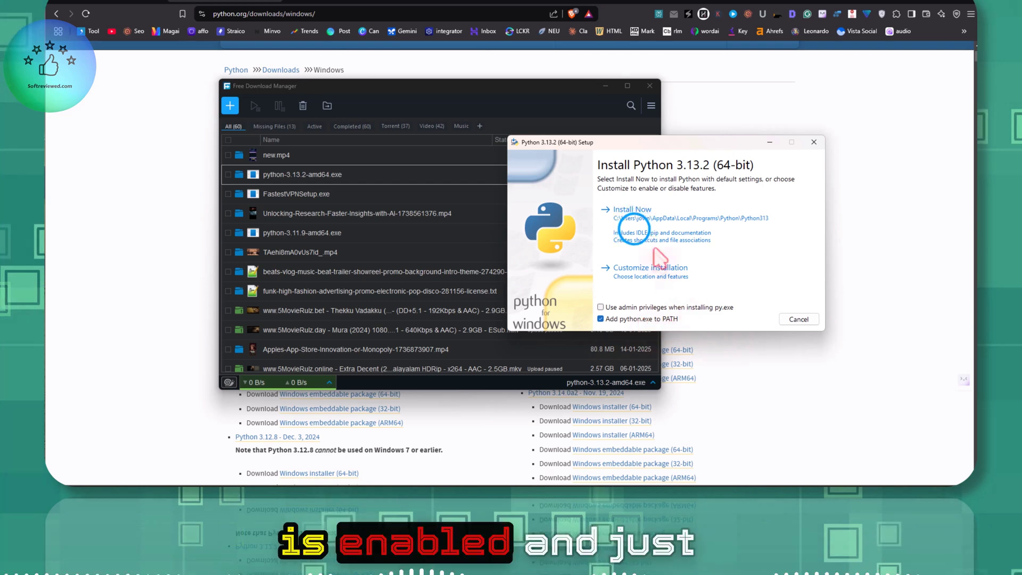
click(635, 233)
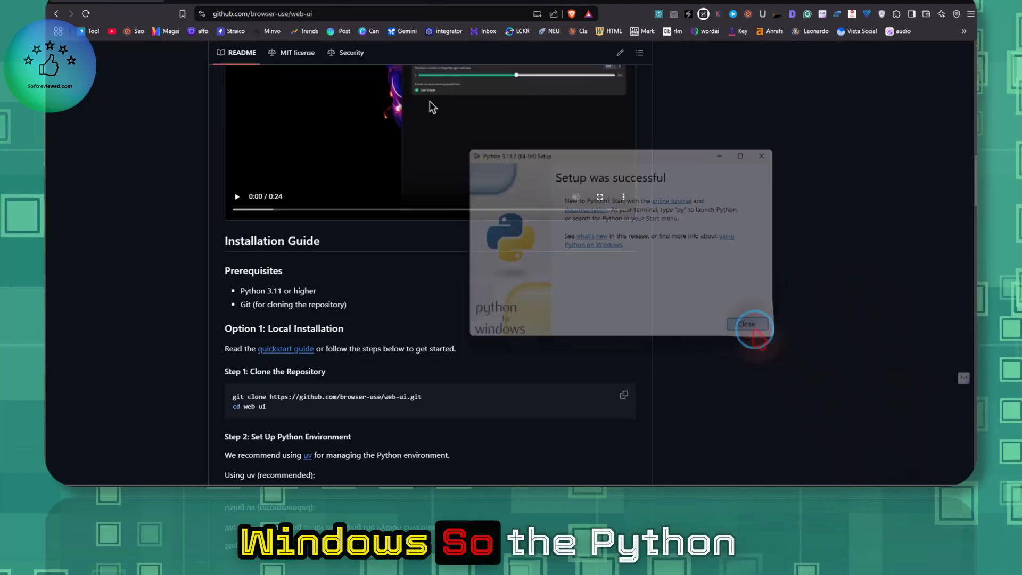
click(753, 327)
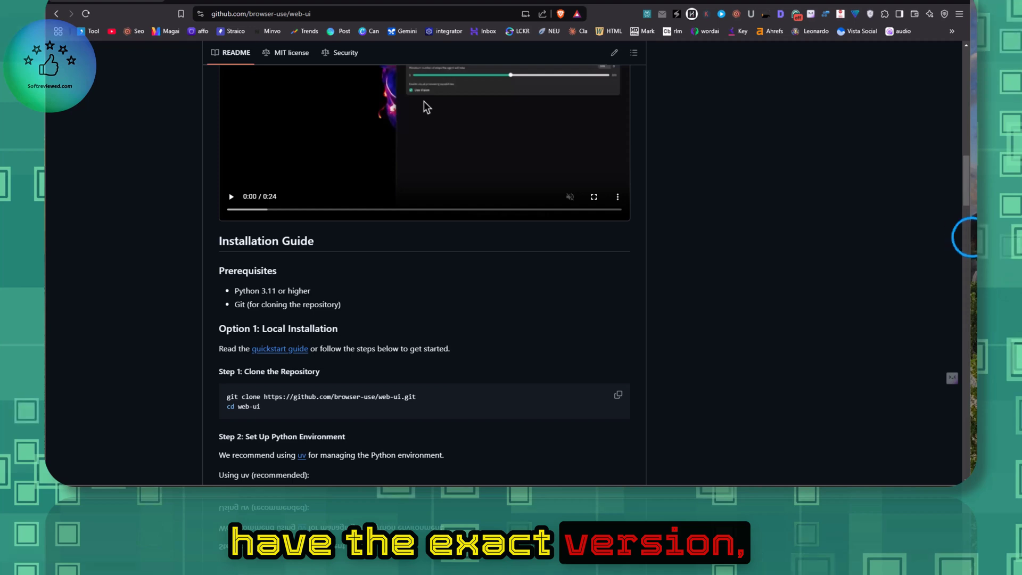
- Open an administrator terminal and check the installed Python version with python --version
key(super+x)
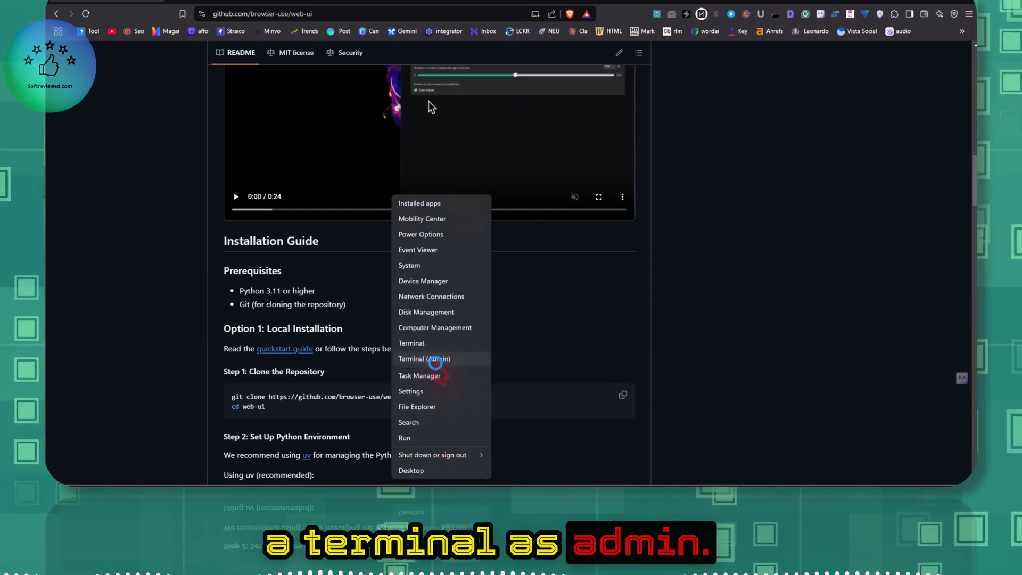
click(445, 359)
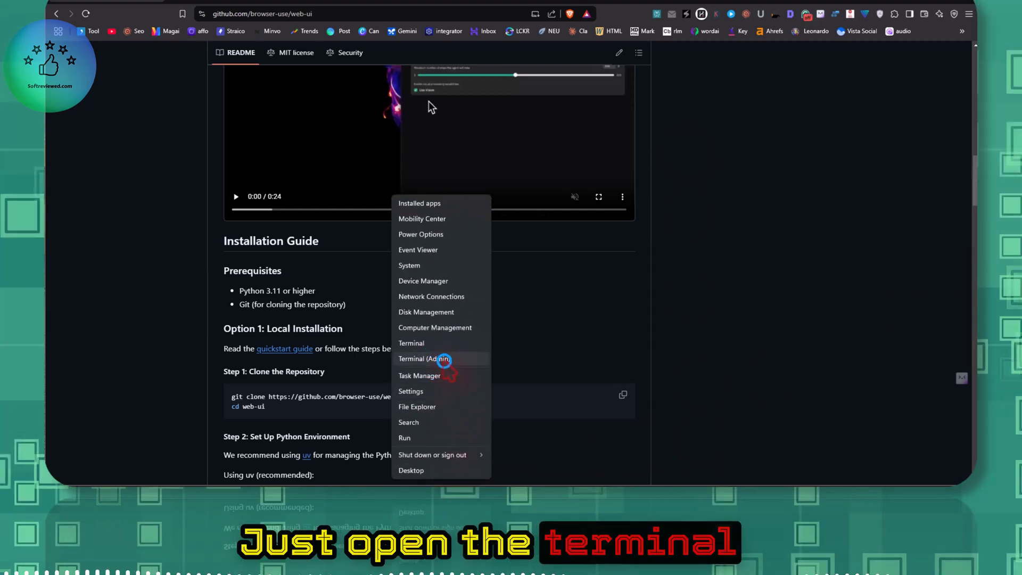
click(446, 358)
text(python --version)
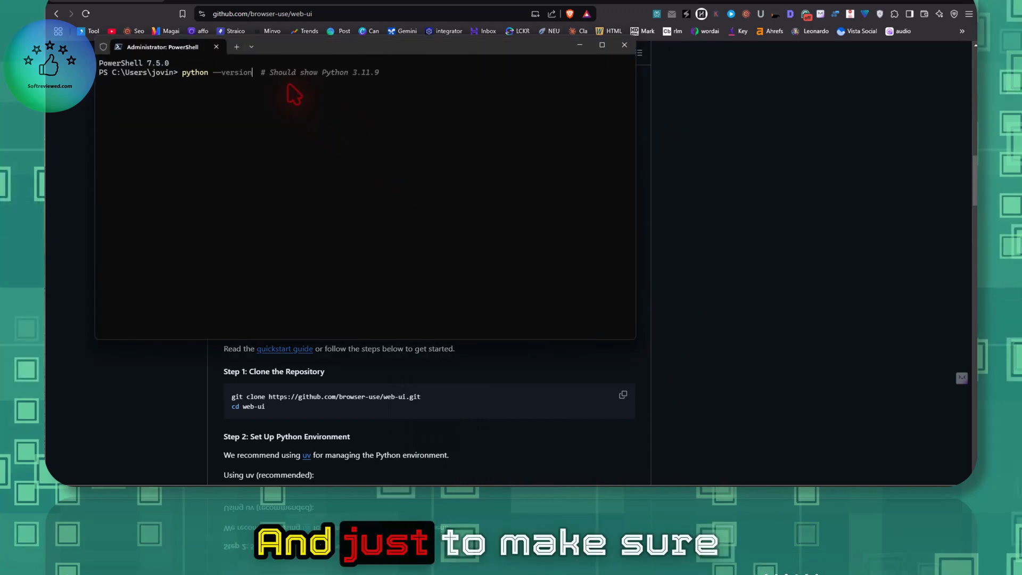
key(Return)
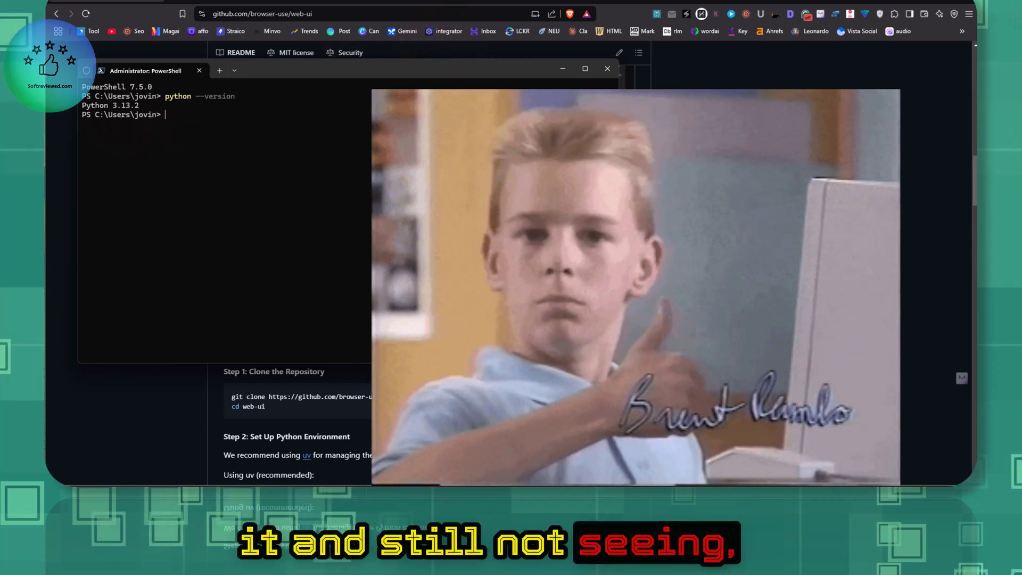
- Check the App Installer aliases for python.exe and python3.exe in the Windows app execution aliases, and close the settings
key(super+x)
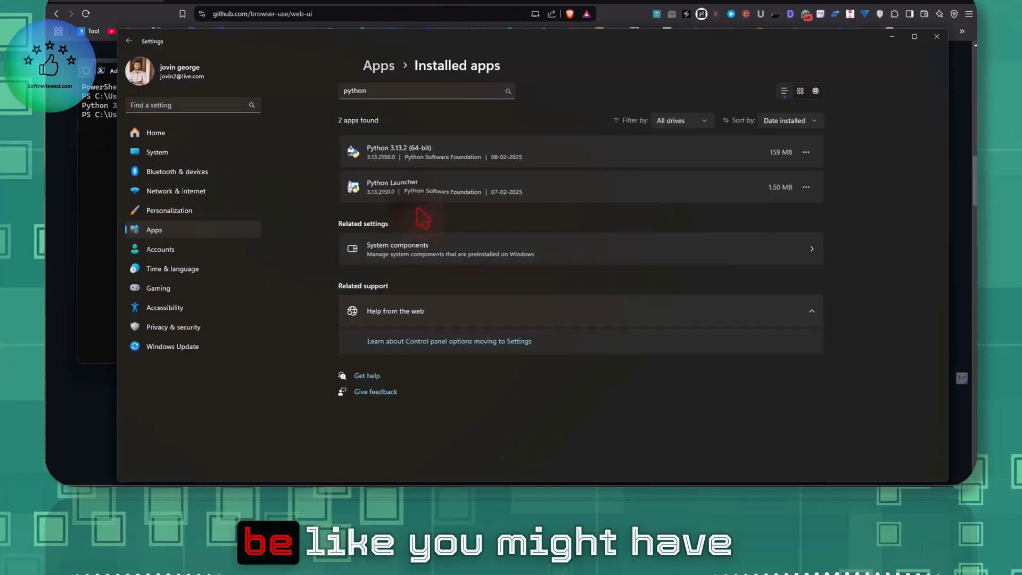
click(181, 233)
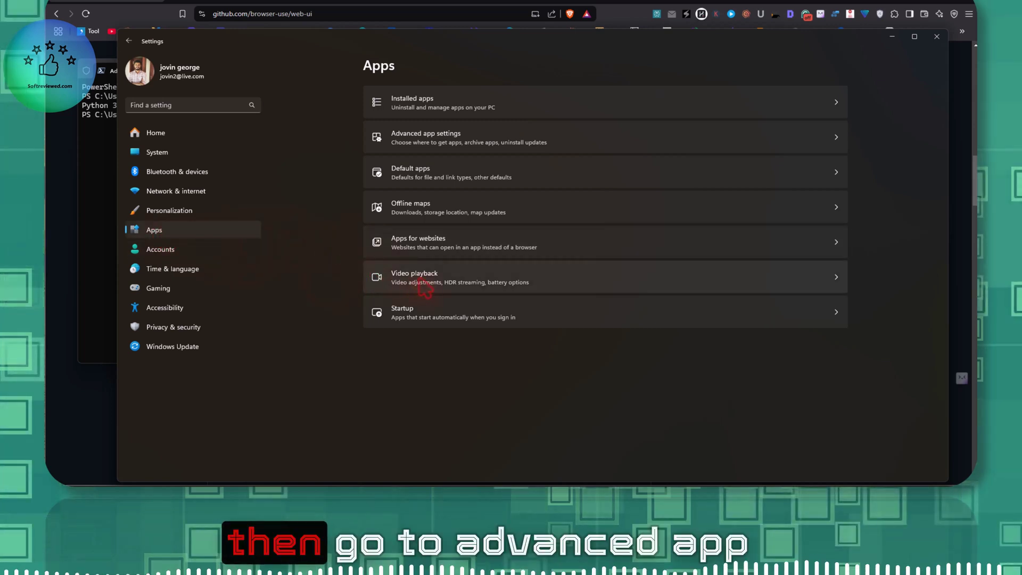
click(444, 137)
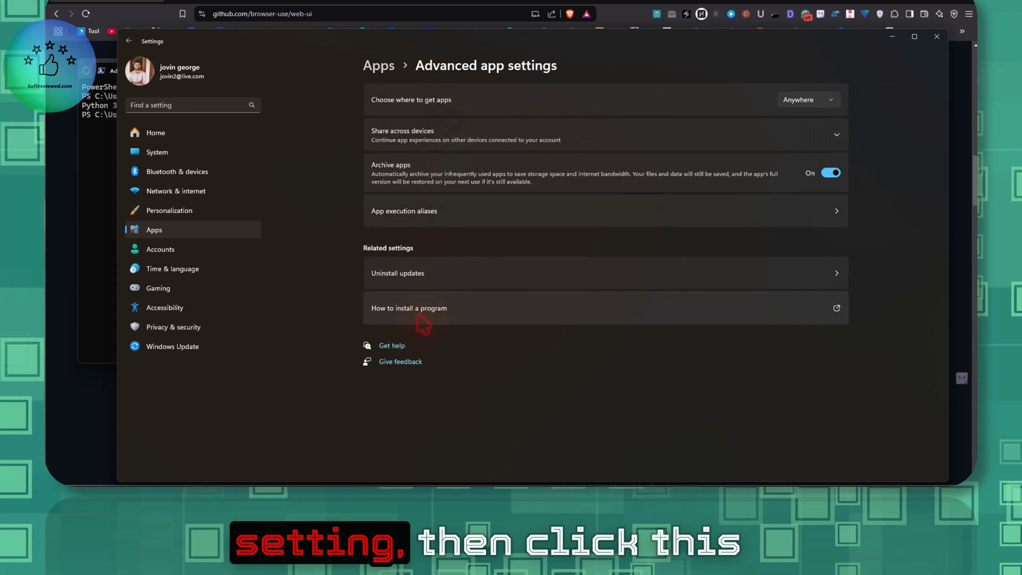
click(418, 211)
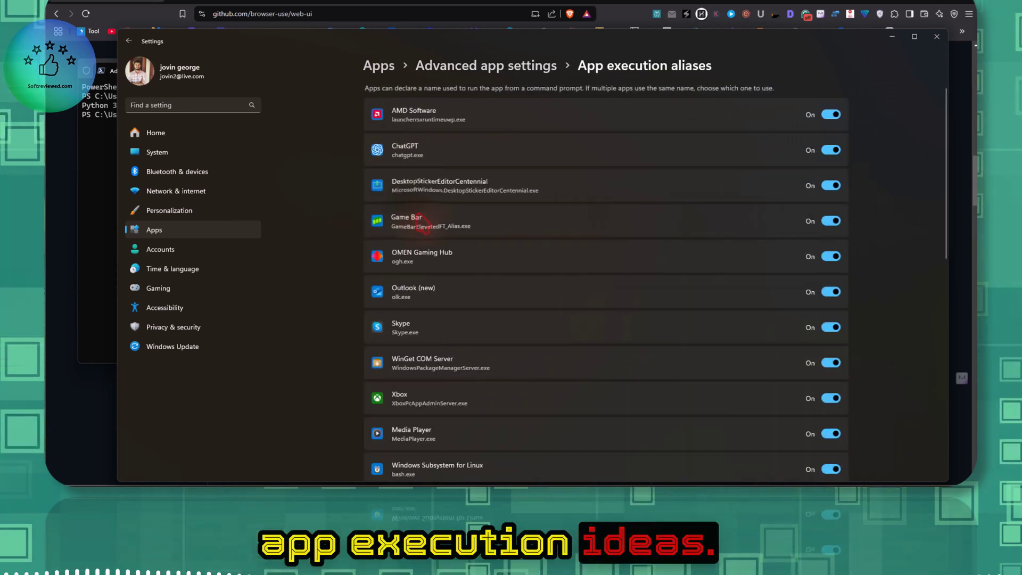
scroll(658, 238, down, 10)
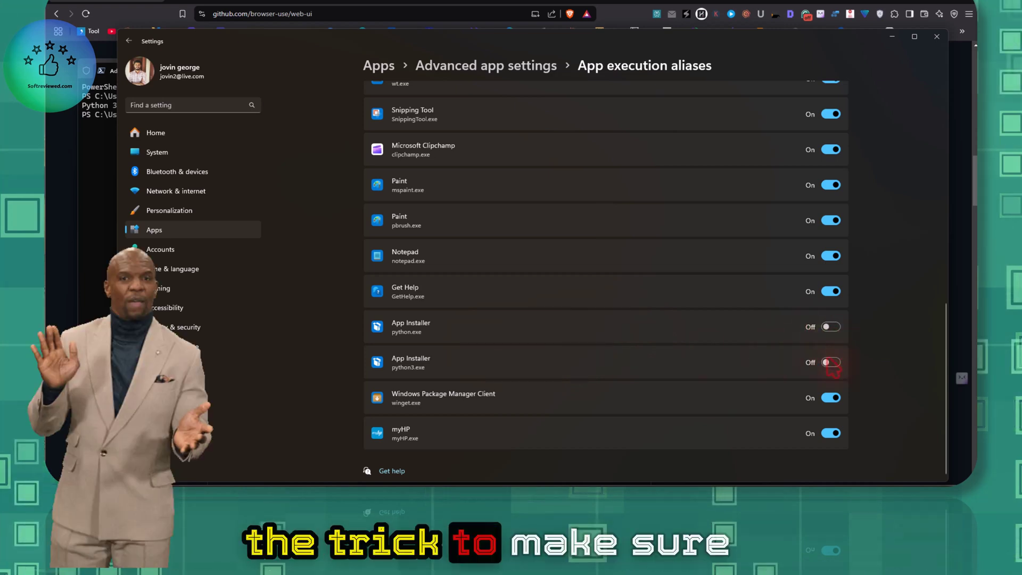
click(938, 36)
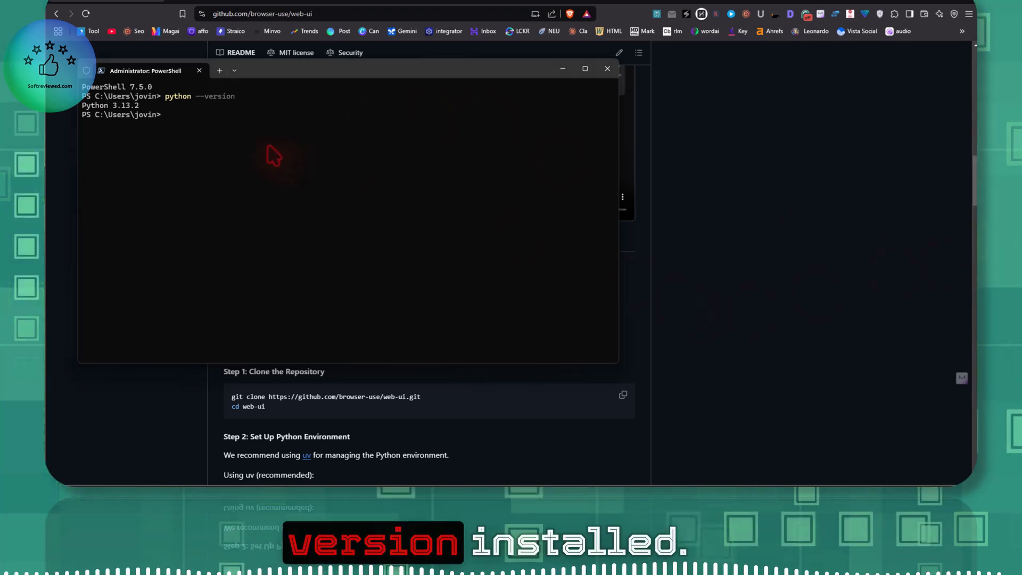
- Check the installed Git version in the terminal with git --version
text(git --version)
key(Return)
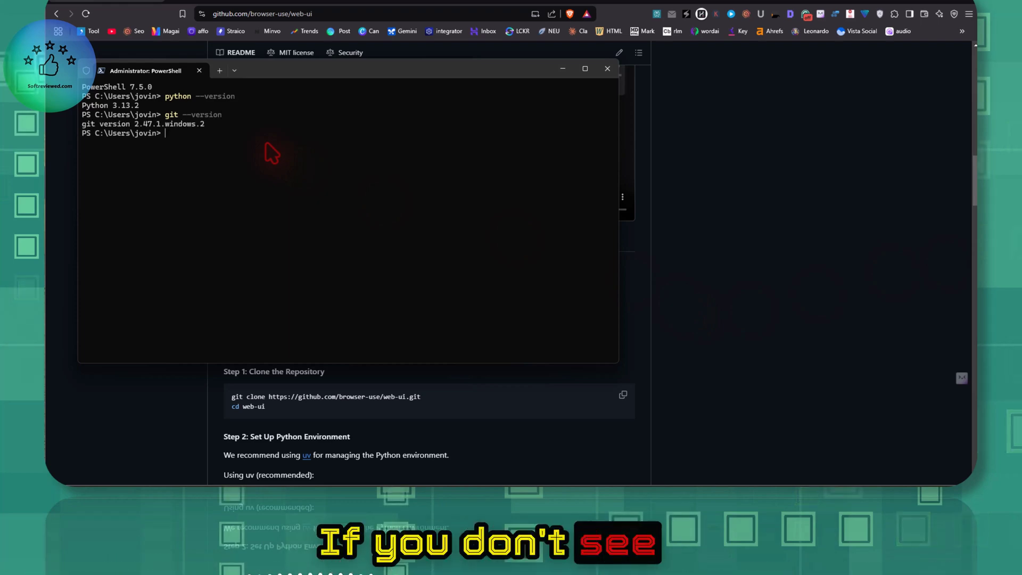
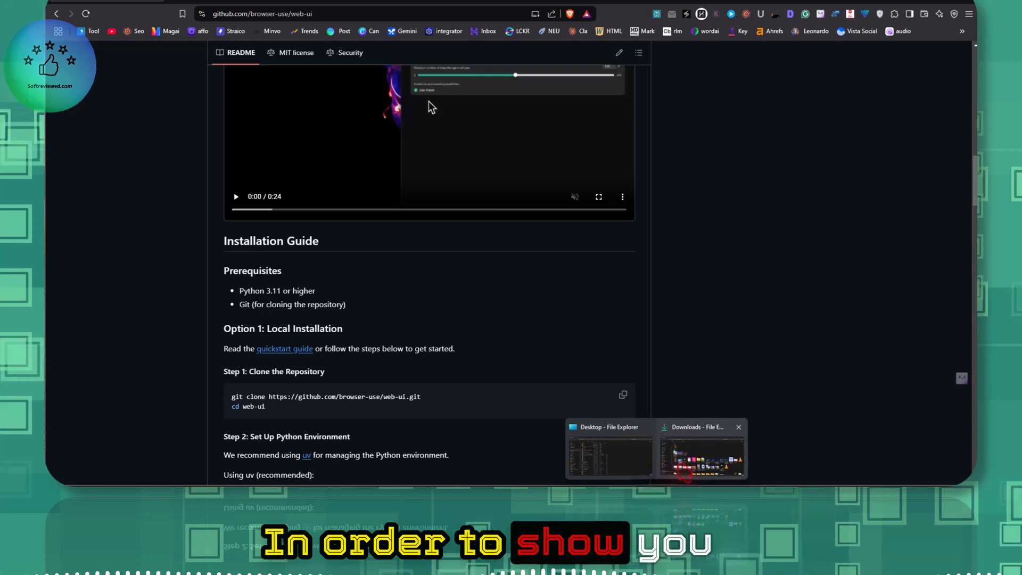
- Open the GitHub folder inside Documents in File Explorer and copy its full path
click(125, 275)
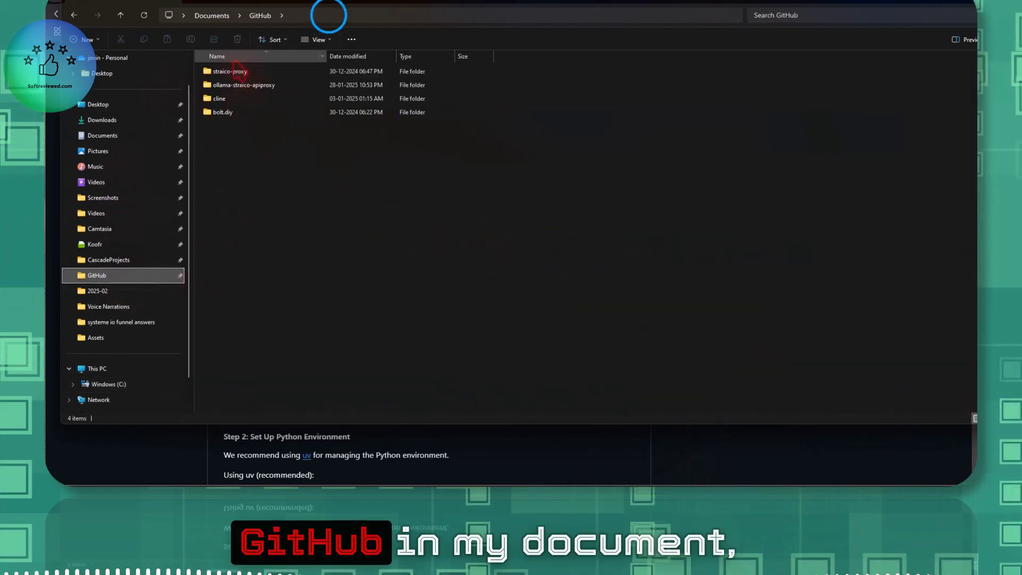
click(322, 14)
click(323, 15)
click(288, 177)
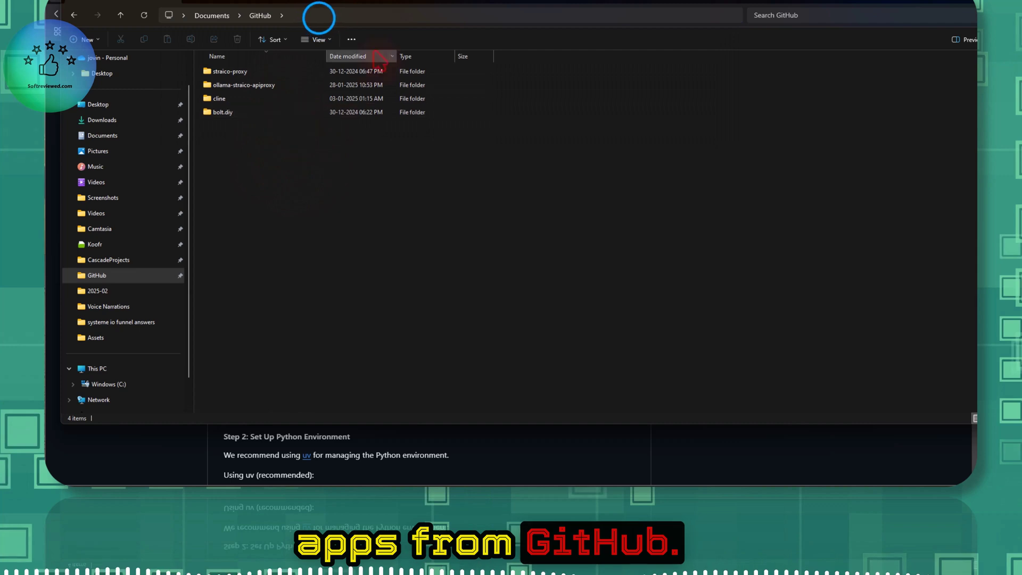
click(306, 15)
drag(292, 16, 232, 14)
key(ctrl+a)
key(ctrl+c)
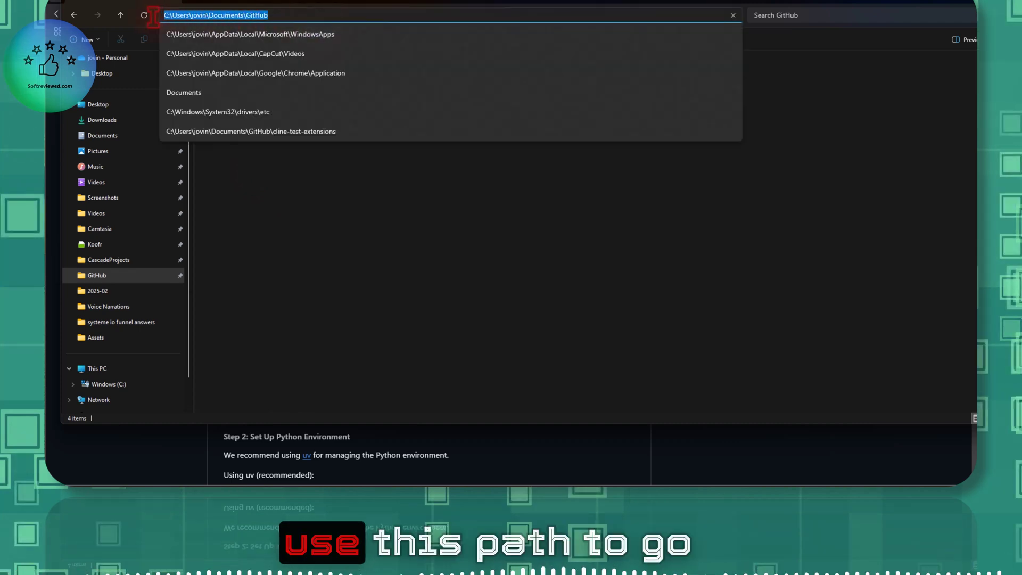
key(Escape)
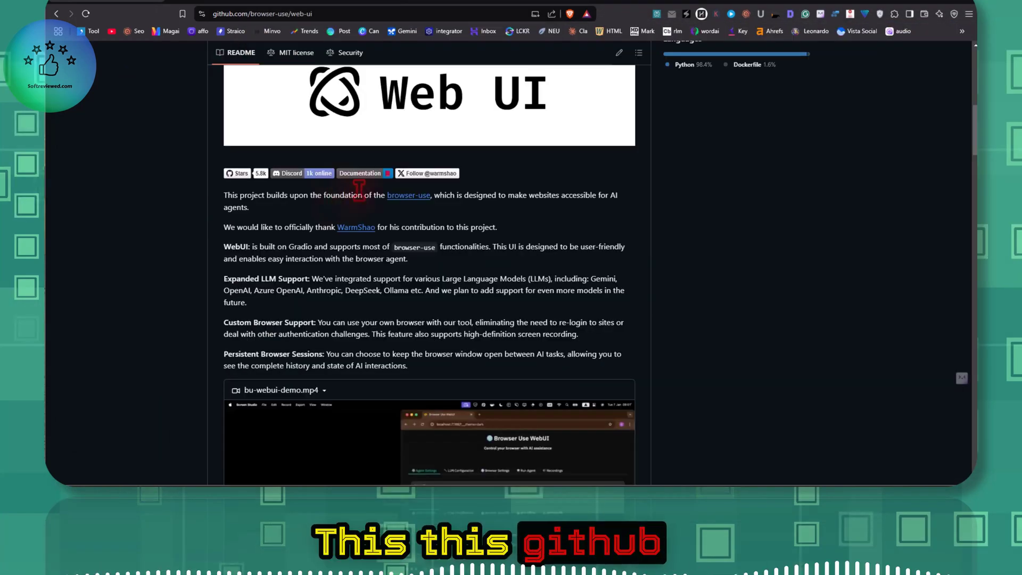
scroll(360, 189, down, 2)
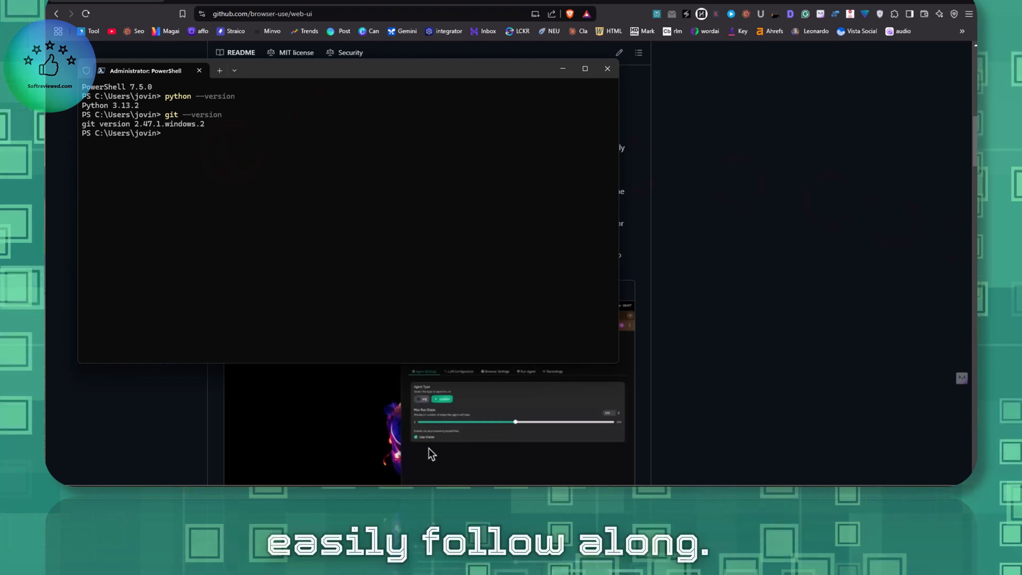
right_click(308, 183)
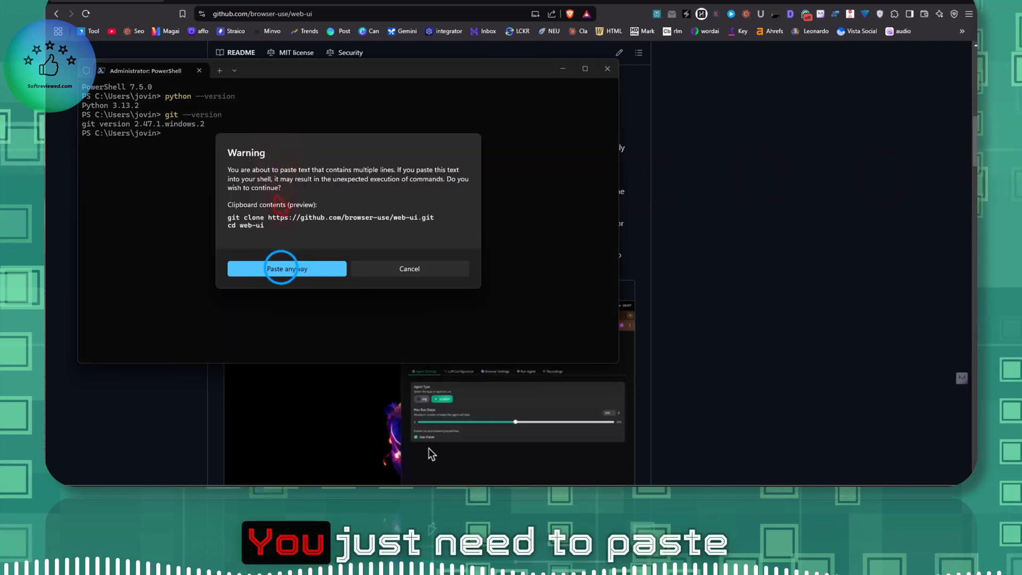
click(287, 269)
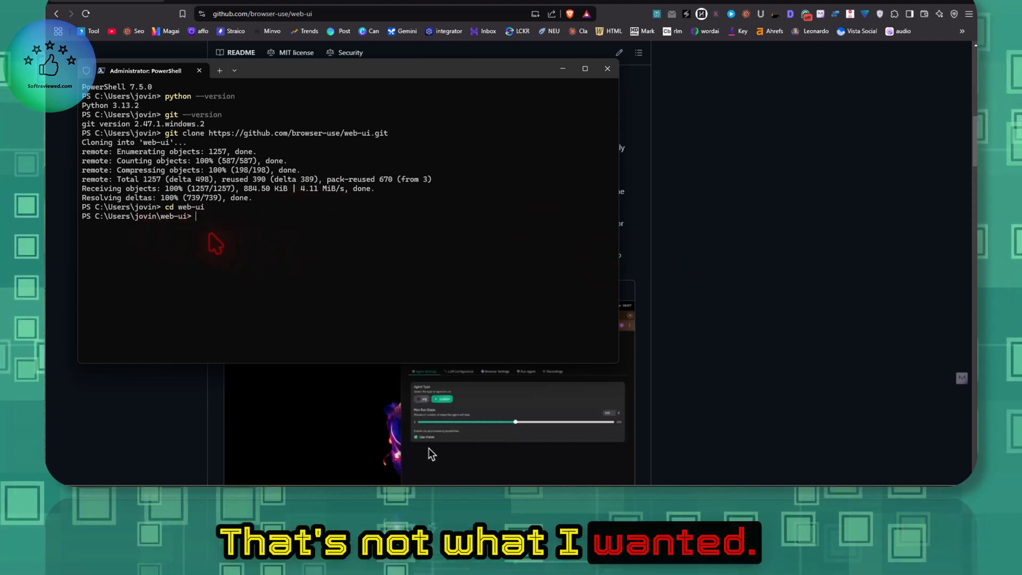
- Find the misplaced web-ui clone in the user's home folder under C:\Users, delete it and close the window
click(674, 450)
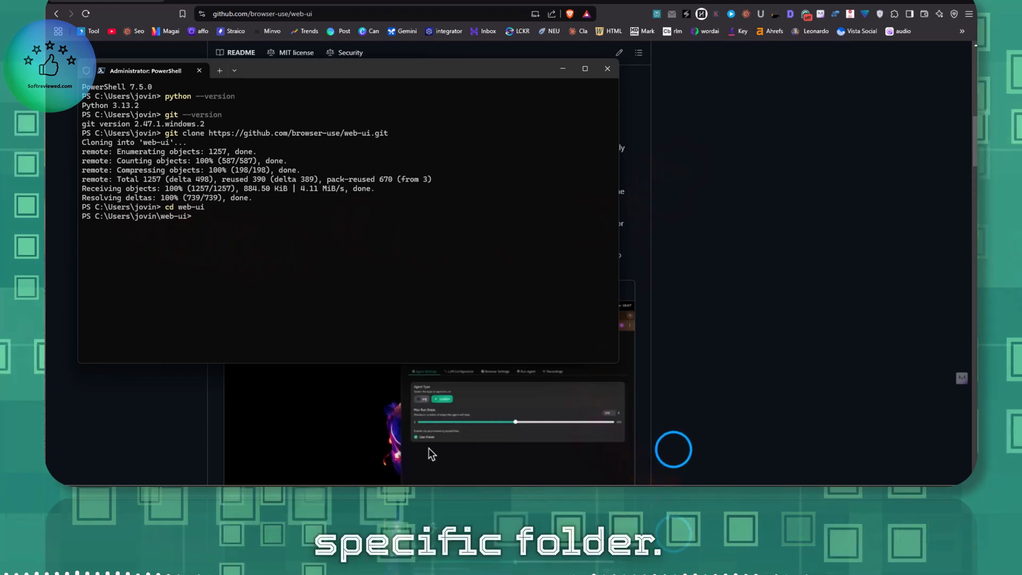
click(674, 450)
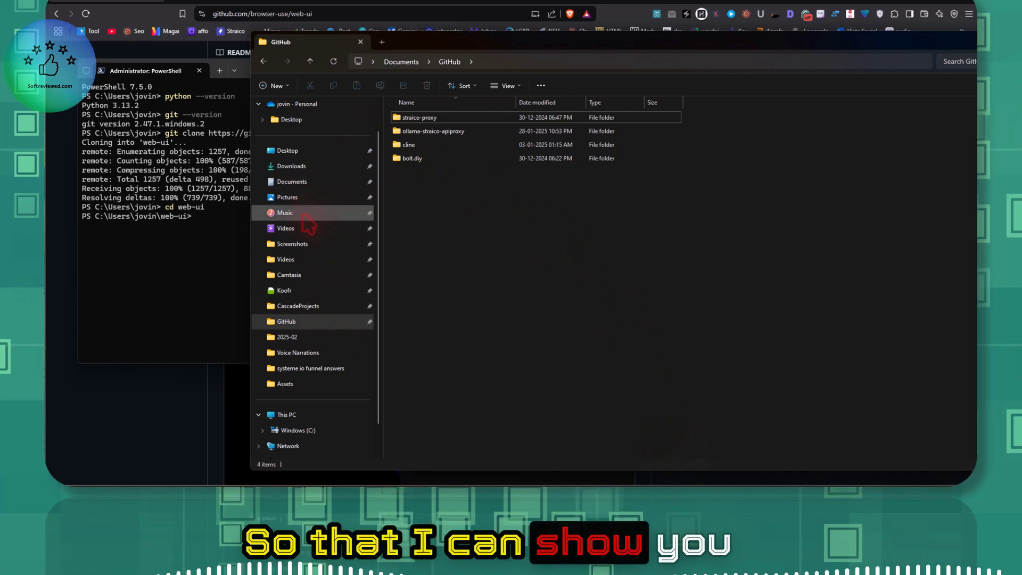
click(303, 419)
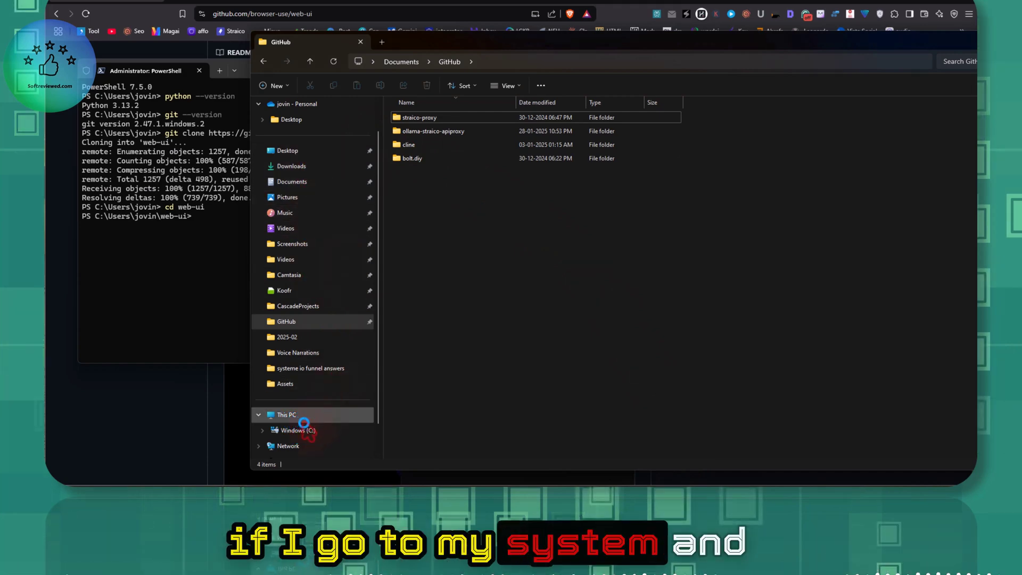
click(306, 430)
double_click(785, 133)
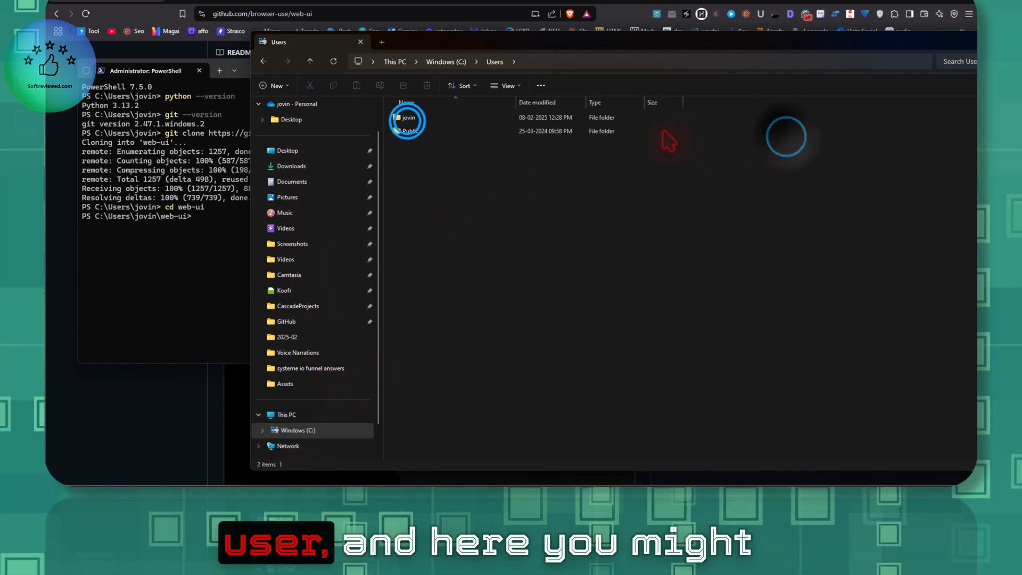
double_click(408, 118)
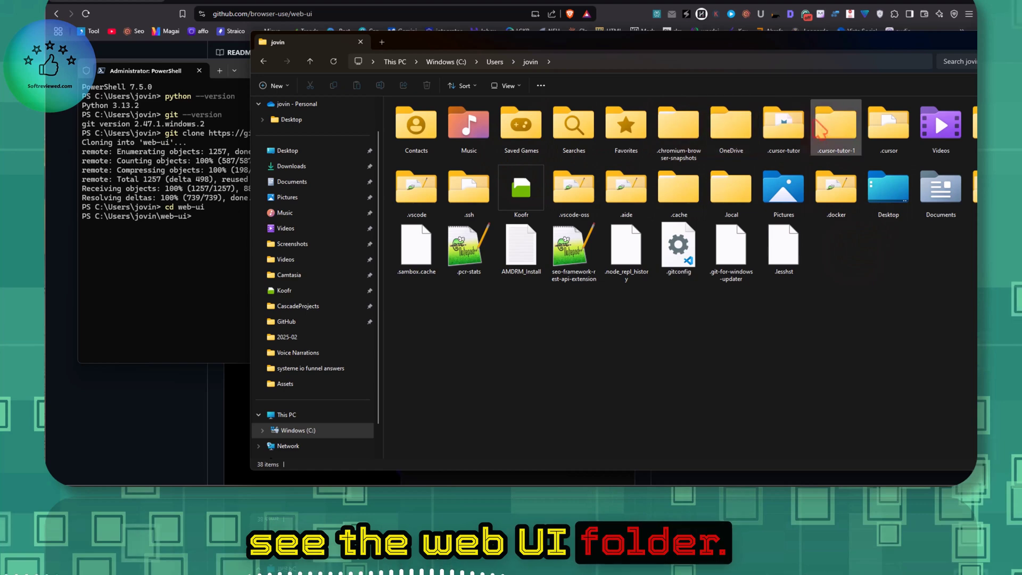
drag(479, 42, 198, 60)
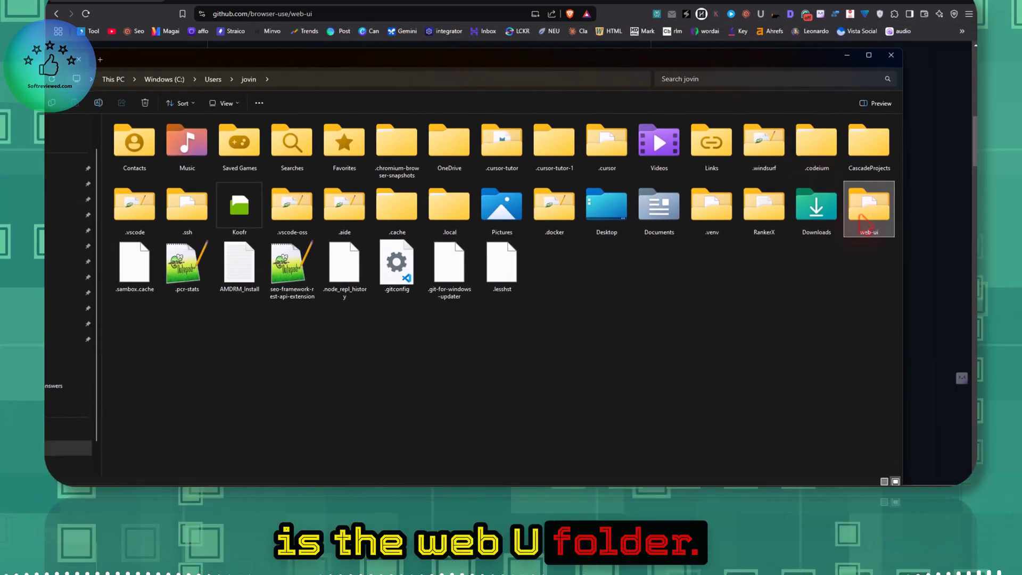
right_click(864, 223)
click(925, 224)
click(891, 55)
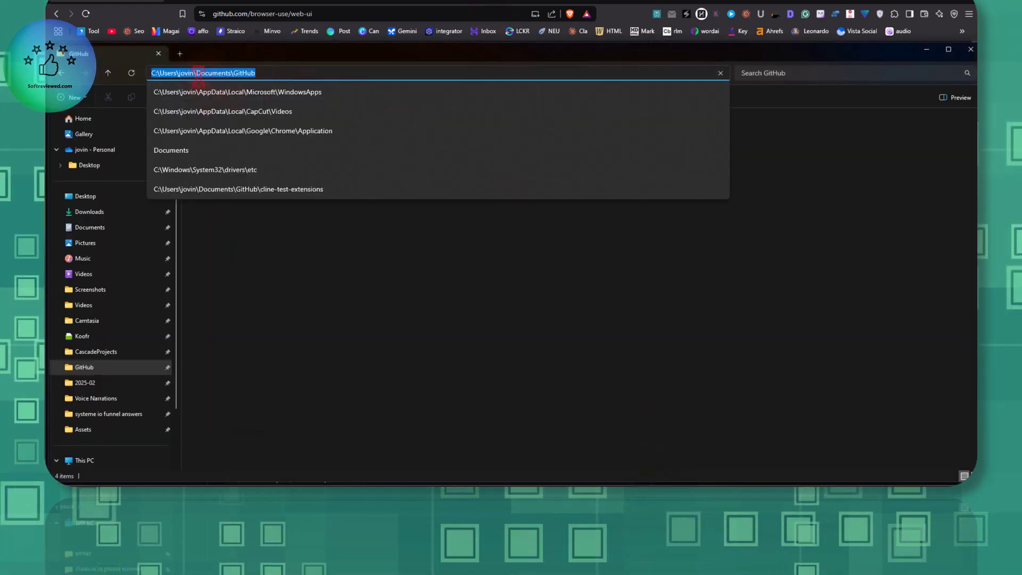
- Change the terminal's working directory to the Documents\GitHub folder using its copied path
click(717, 191)
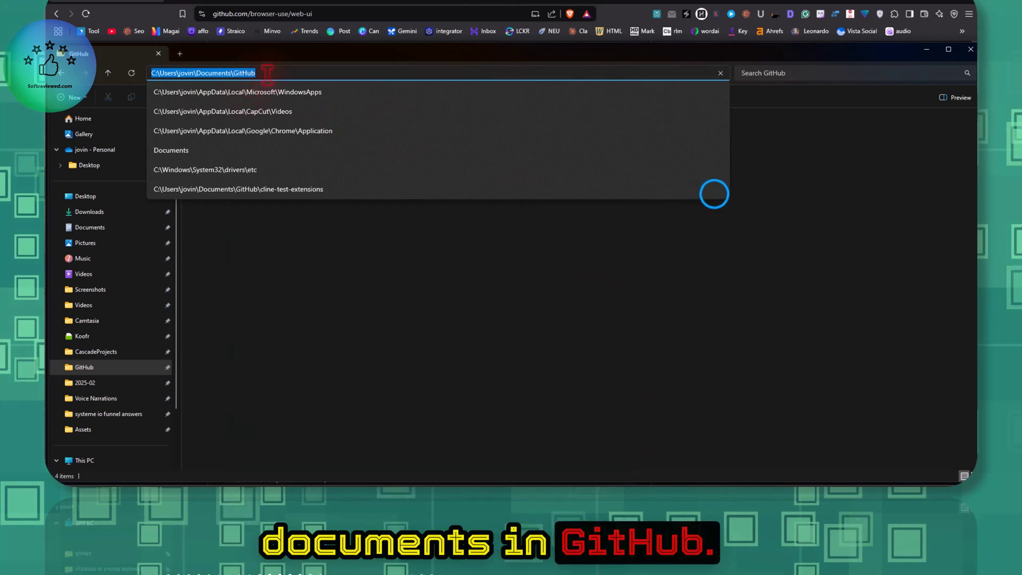
click(775, 240)
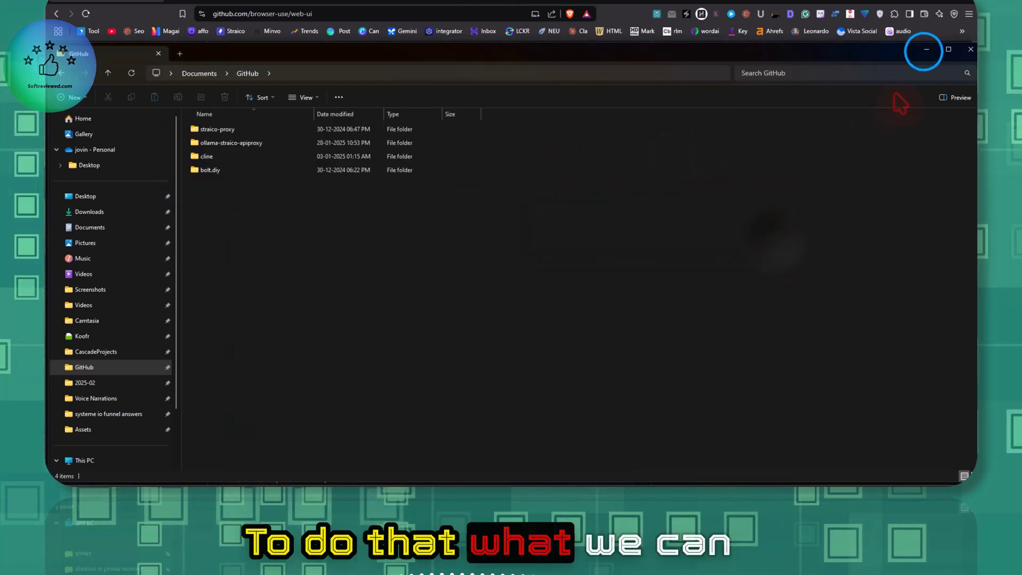
click(926, 49)
text(cd)
key(ctrl+v)
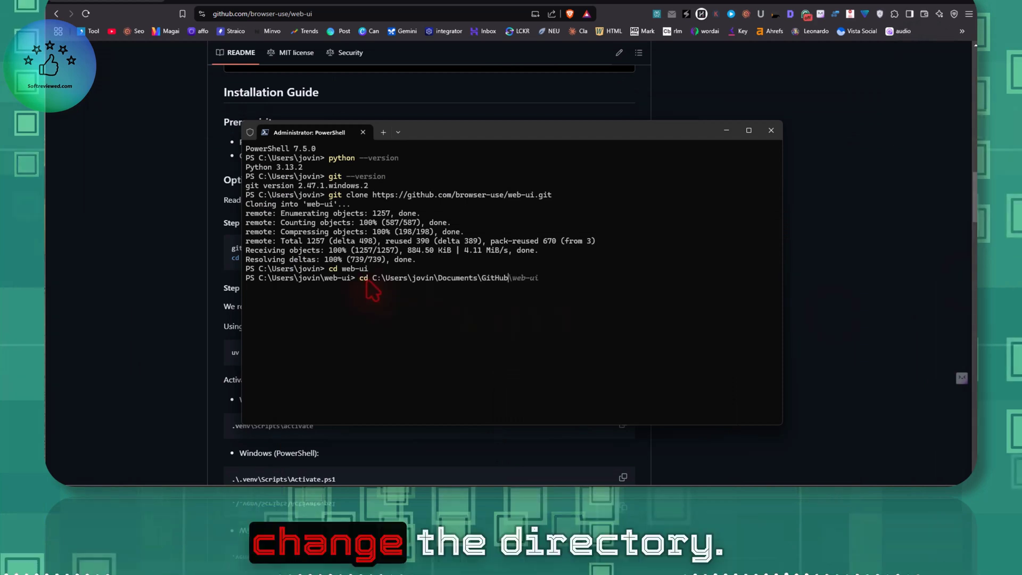
key(Return)
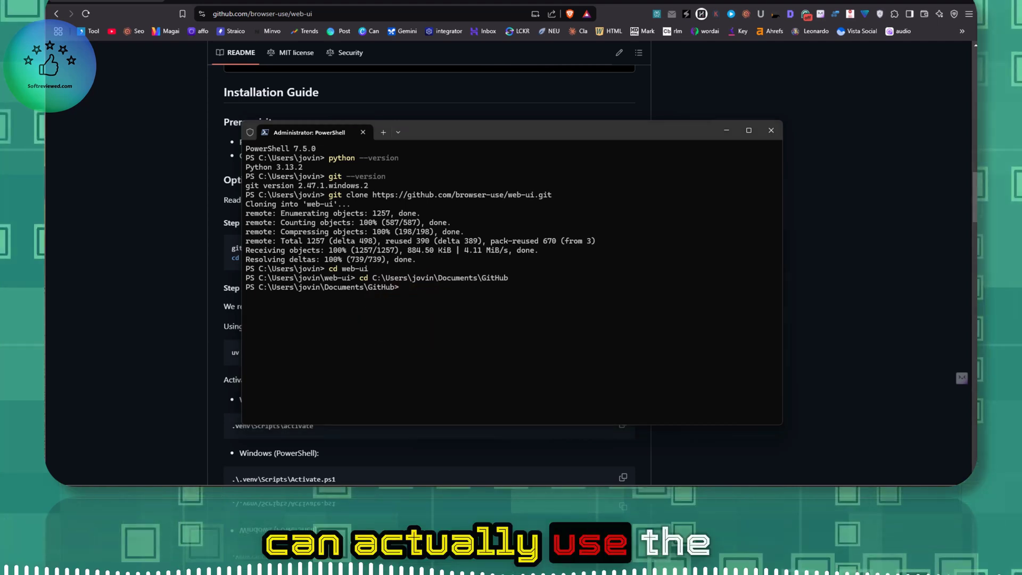
text(git clone https://github.com/browser-use/web-ui.git)
key(Return)
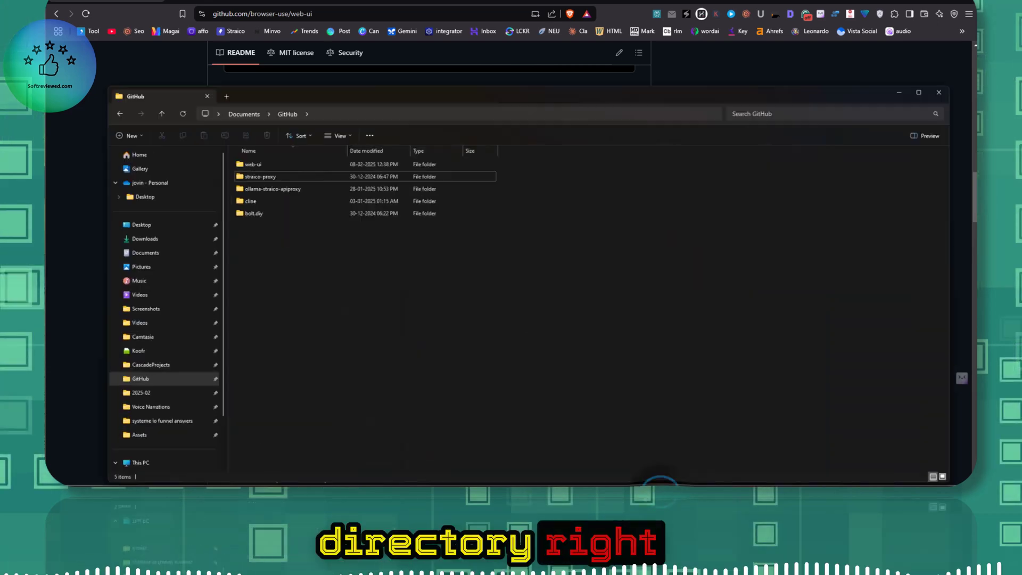
click(235, 130)
click(238, 129)
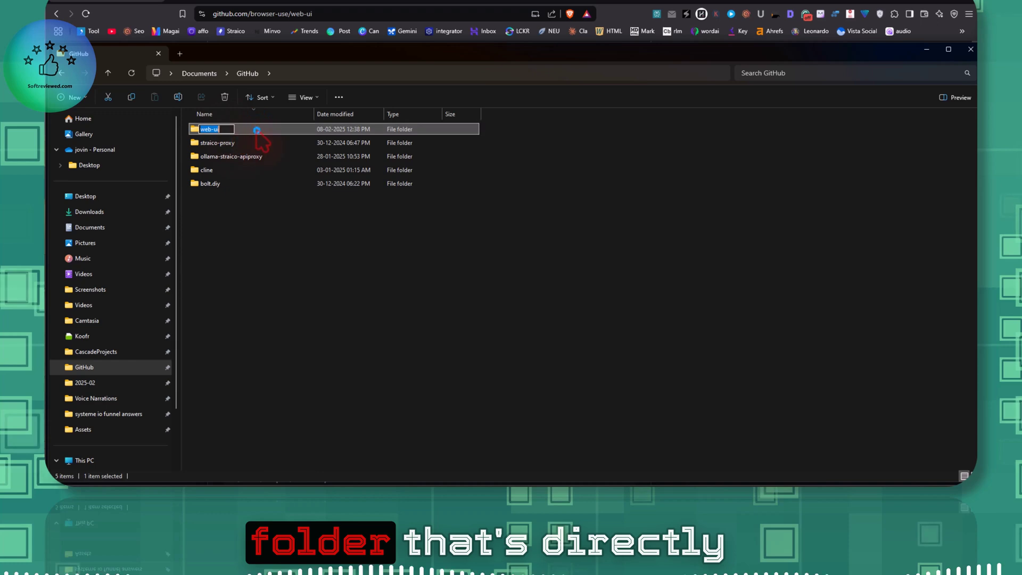
click(927, 49)
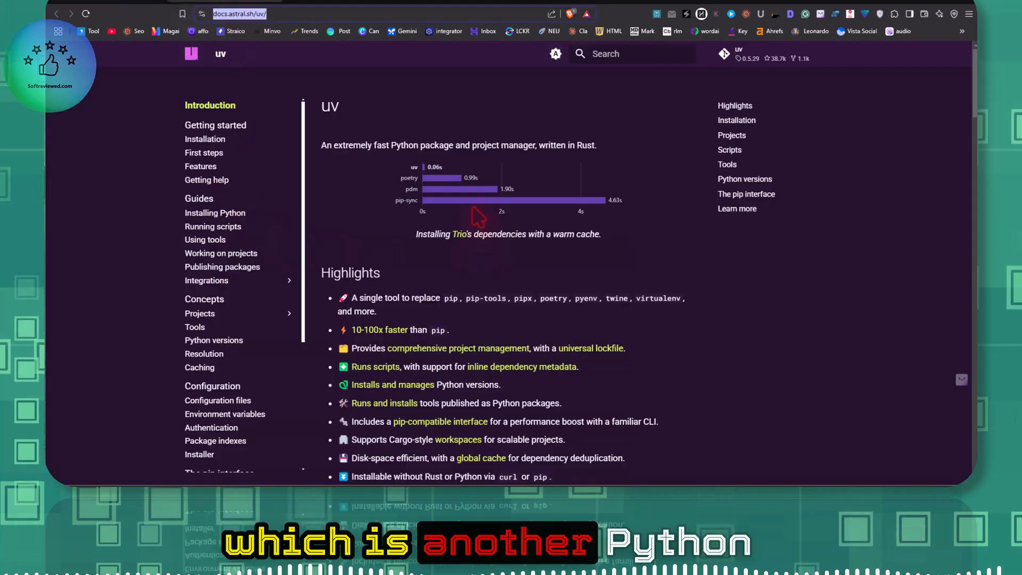
- Read the uv documentation's introduction, from the speed comparison and highlights to the Projects example
scroll(628, 184, down, 2)
scroll(628, 194, up, 2)
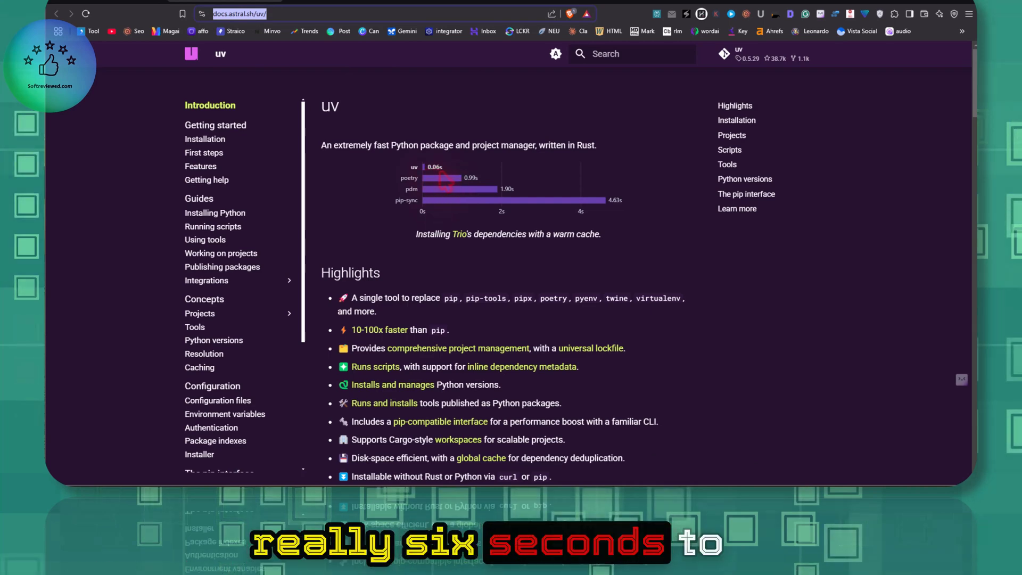
scroll(528, 219, down, 6)
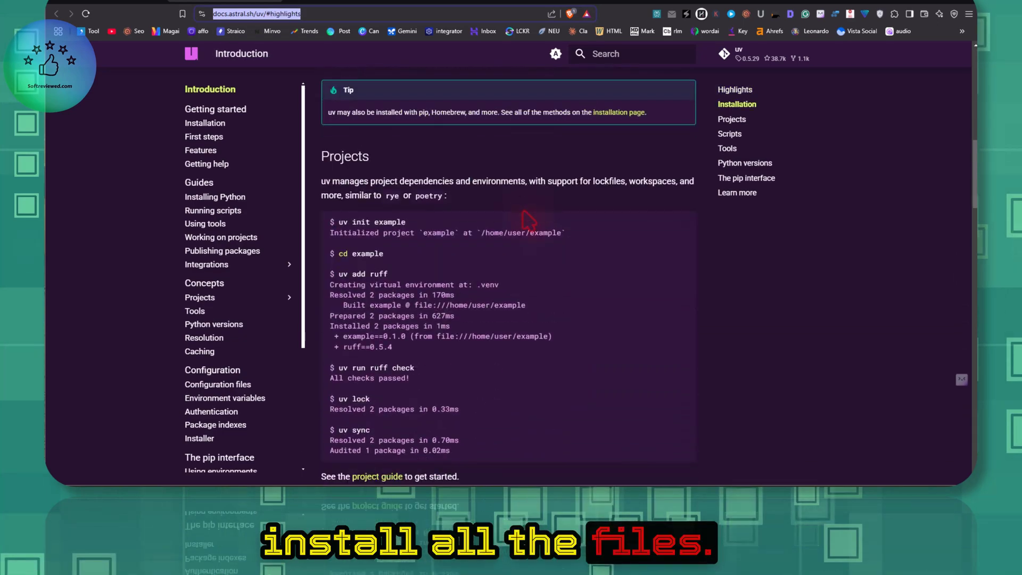
- Return from the uv documentation to the PowerShell terminal over the GitHub README and run pip install uv
scroll(529, 218, up, 6)
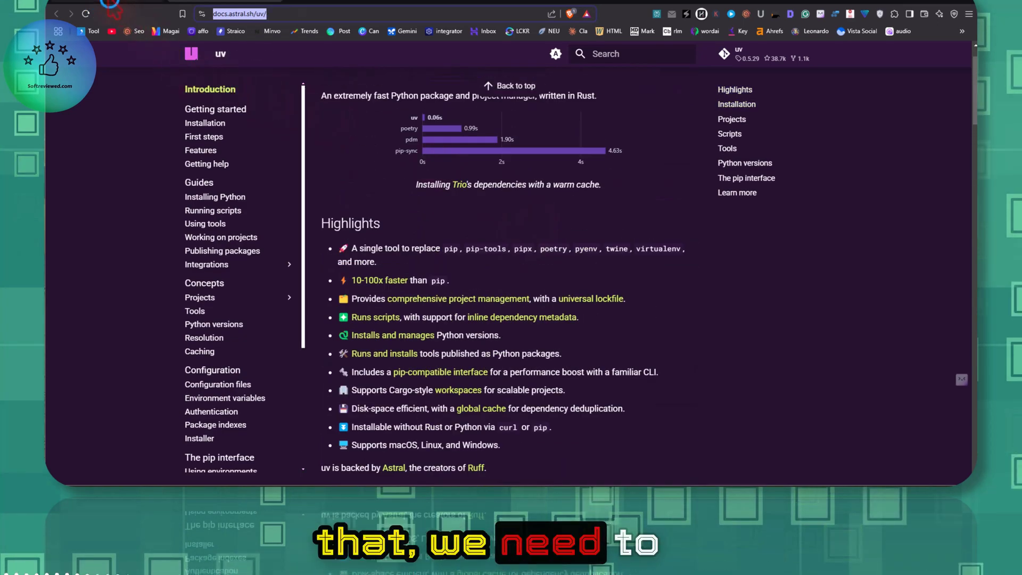
click(110, 5)
key(alt+Tab)
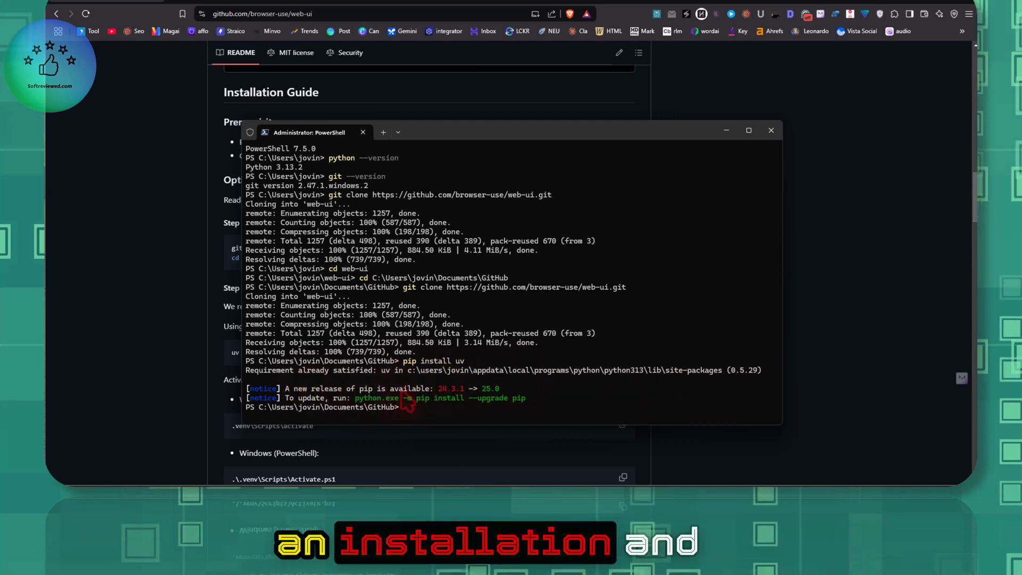
- Upgrade pip with python -m pip install --upgrade pip and check the installed version with pip --version
click(434, 407)
drag(434, 408, 248, 379)
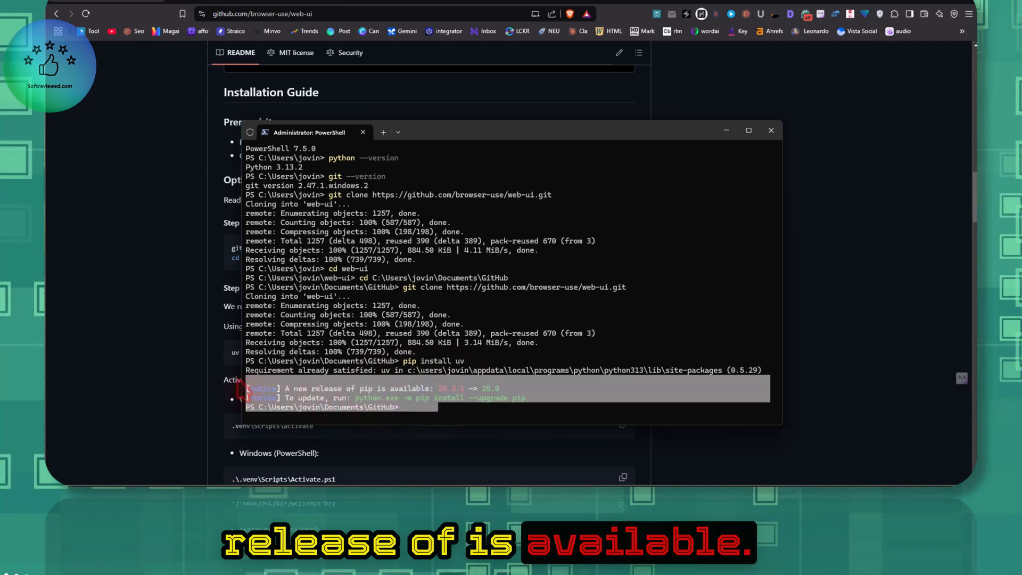
click(296, 397)
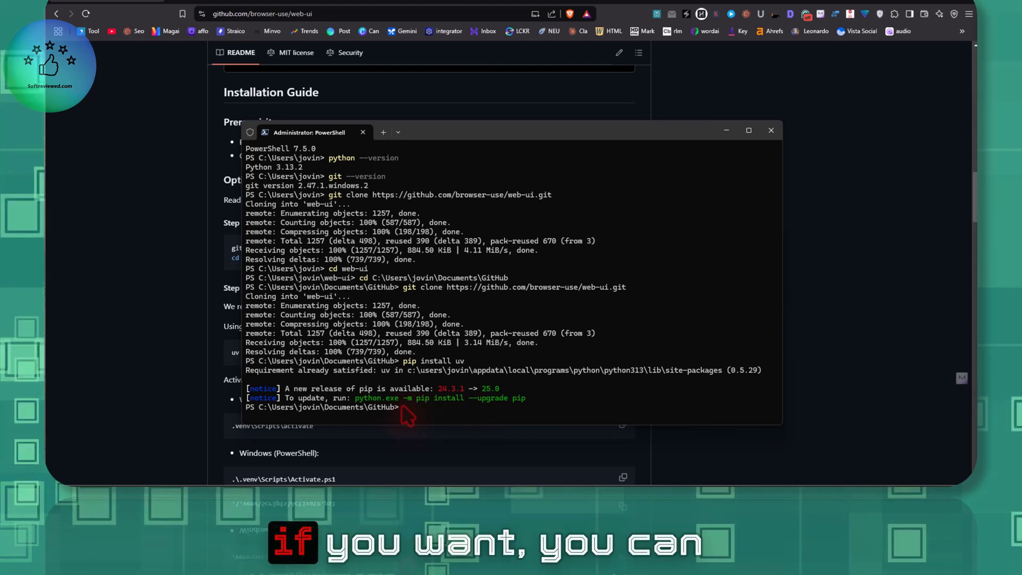
text(python -m pip install --upgrade pip)
key(Return)
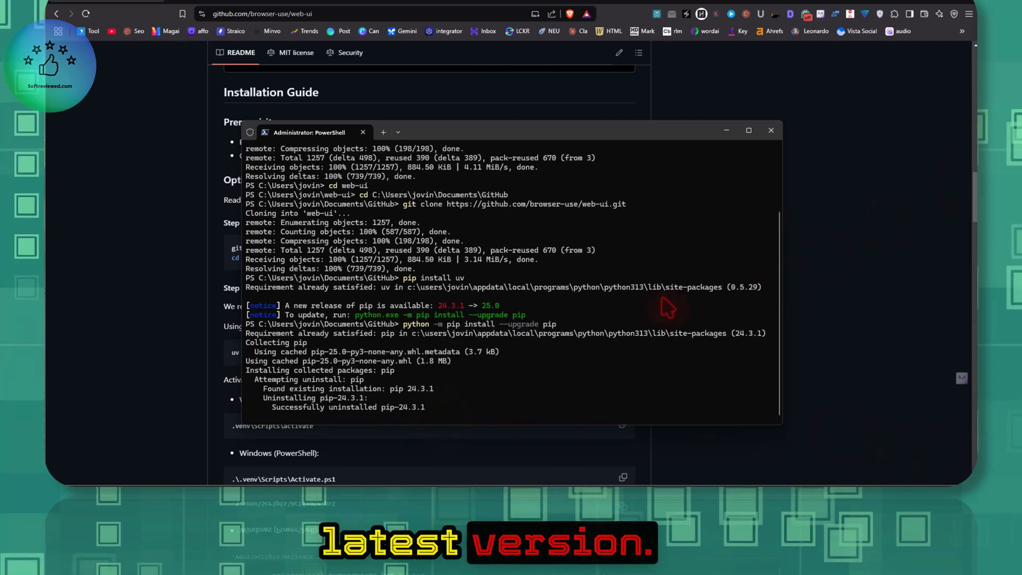
scroll(737, 307, up, 1)
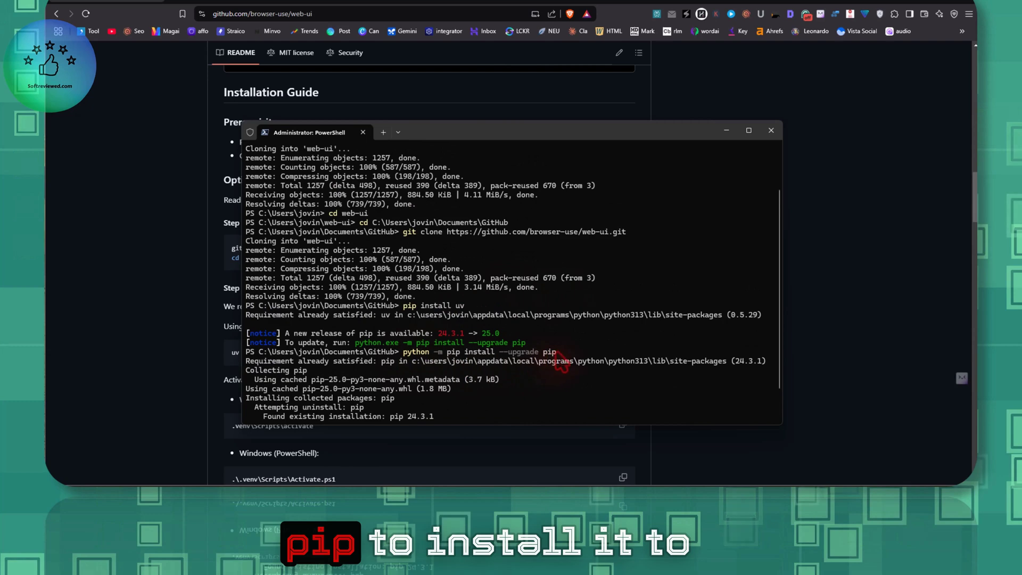
scroll(558, 363, down, 2)
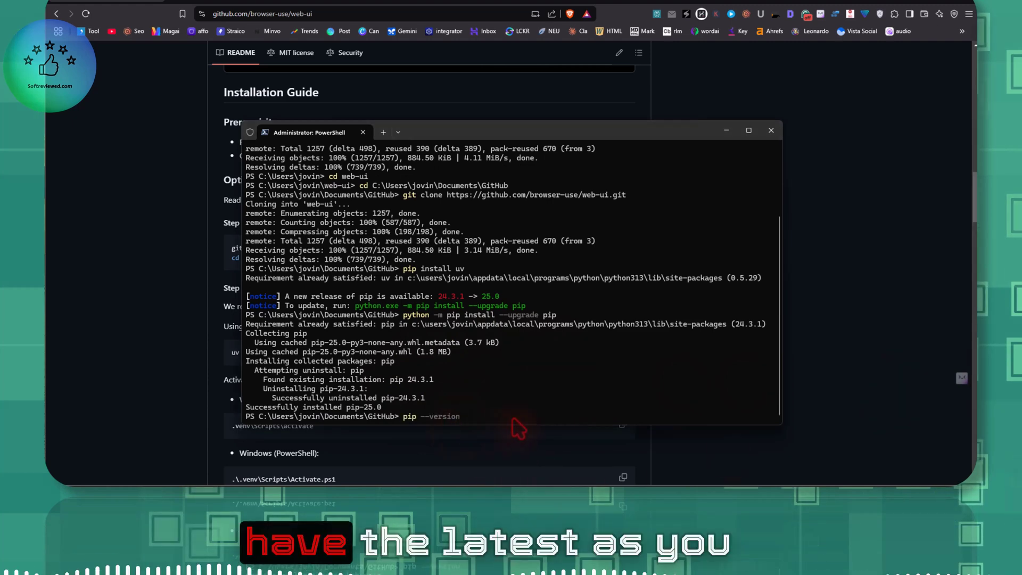
key(Return)
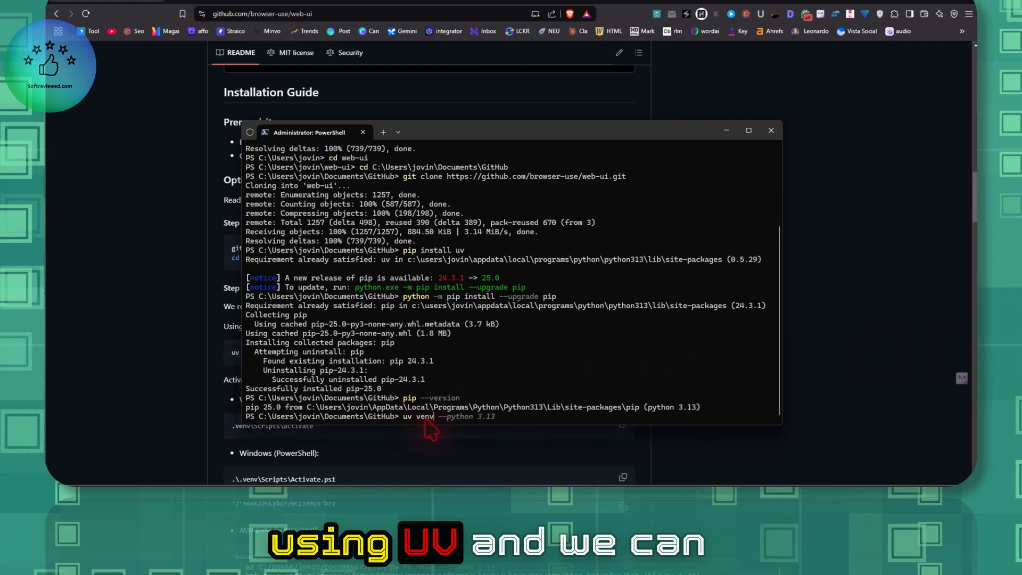
- Create a virtual environment in Documents\GitHub with uv venv and activate it with .\.venv\Scripts\Activate.ps1
text(uv venv)
key(Return)
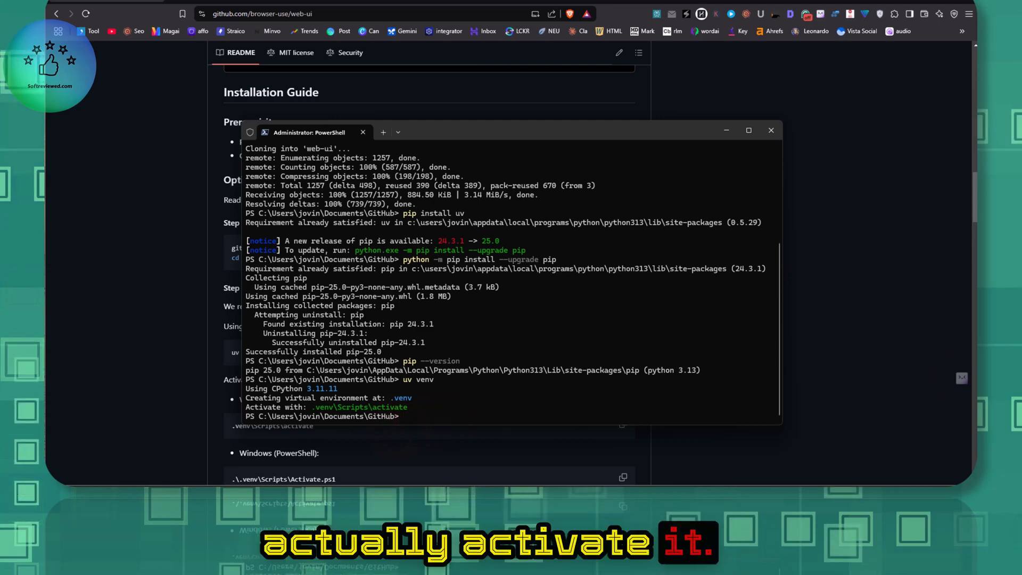
right_click(453, 416)
key(Return)
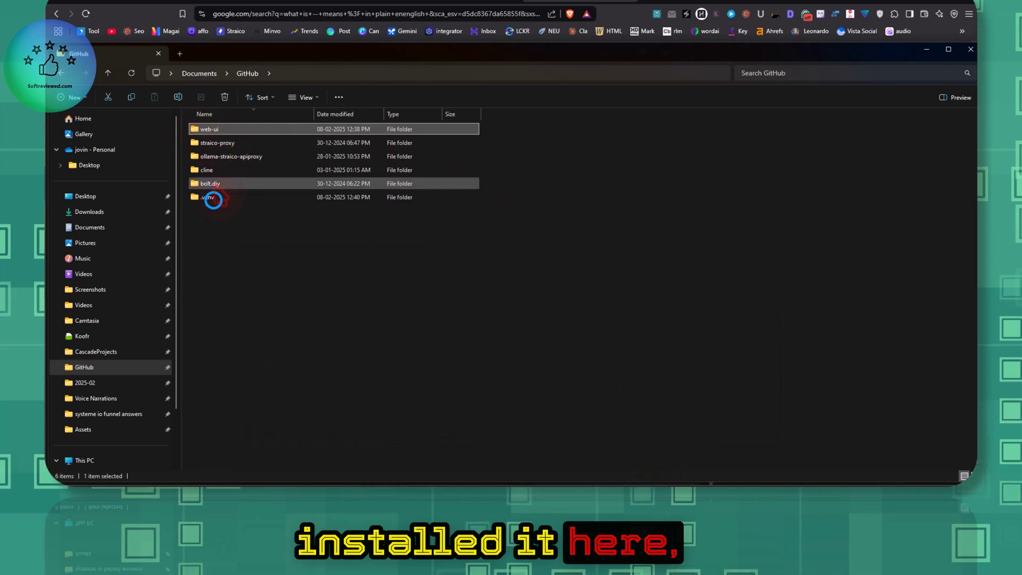
- Delete the misplaced .venv folder from Documents\GitHub in File Explorer
click(213, 198)
right_click(218, 205)
click(215, 199)
right_click(213, 201)
click(276, 211)
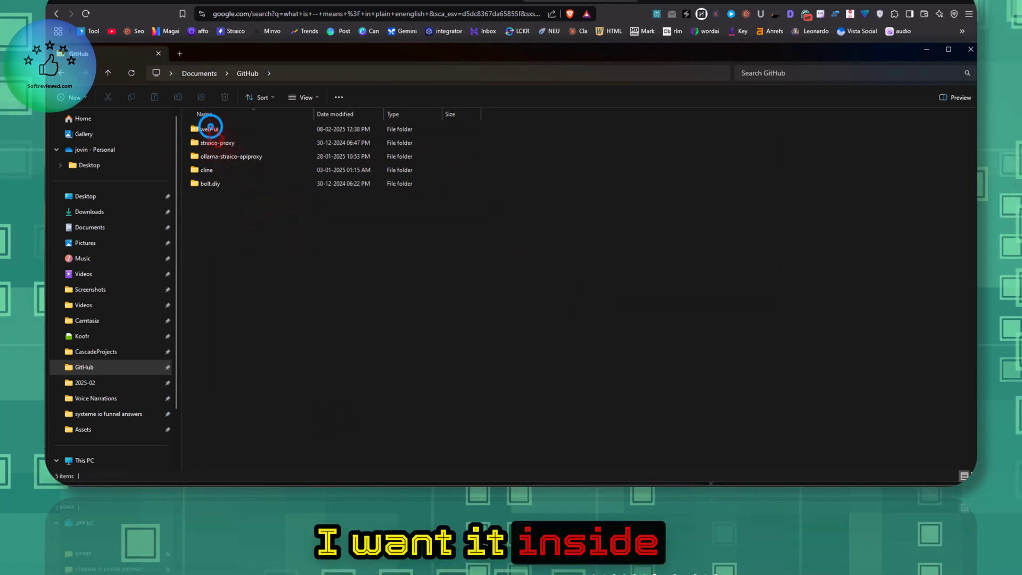
- Open the web-ui folder in File Explorer to check its files, and minimize the window
click(240, 130)
double_click(240, 130)
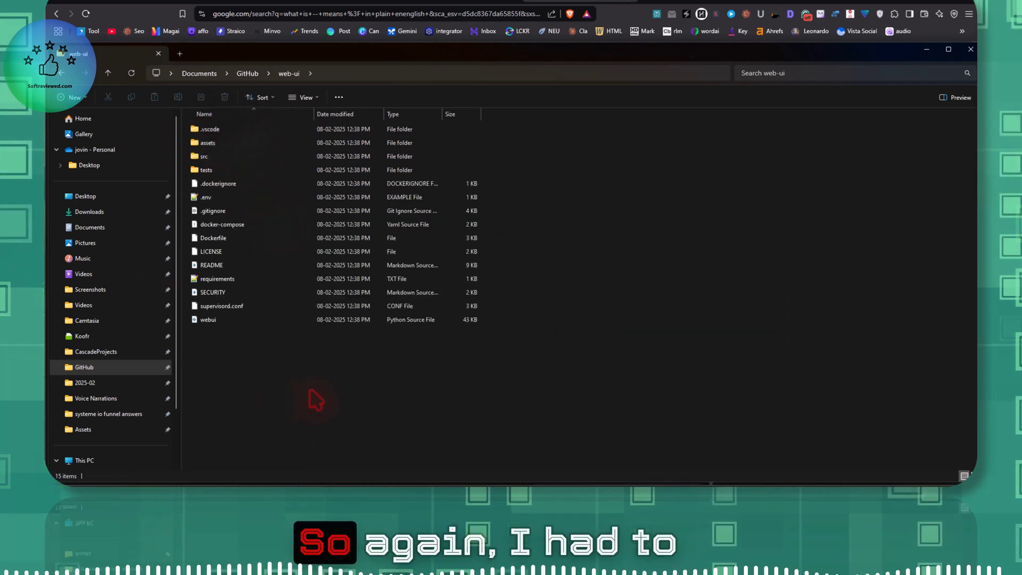
click(926, 49)
- Move the terminal into the project folder with cd web-ui and run pip install uv there
drag(436, 417, 468, 416)
click(468, 416)
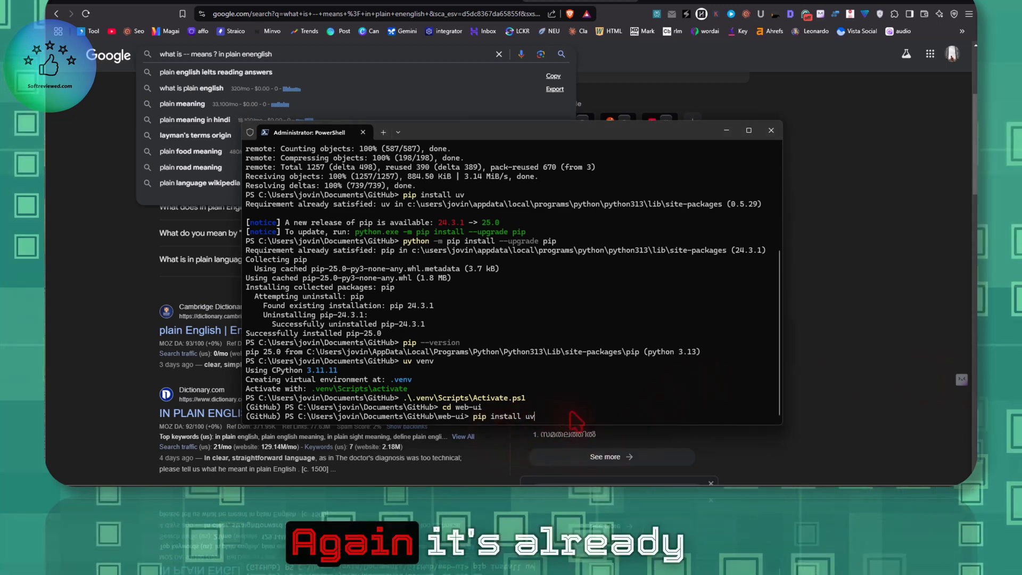
key(Return)
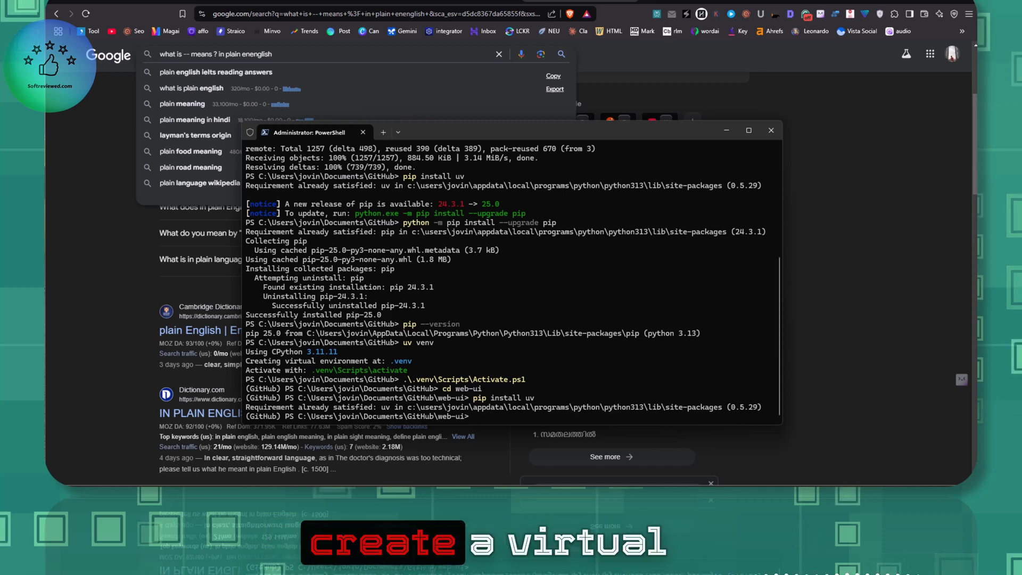
- Create a virtual environment inside web-ui with uv venv and activate it with .\.venv\Scripts\Activate.ps1
text(uv venv)
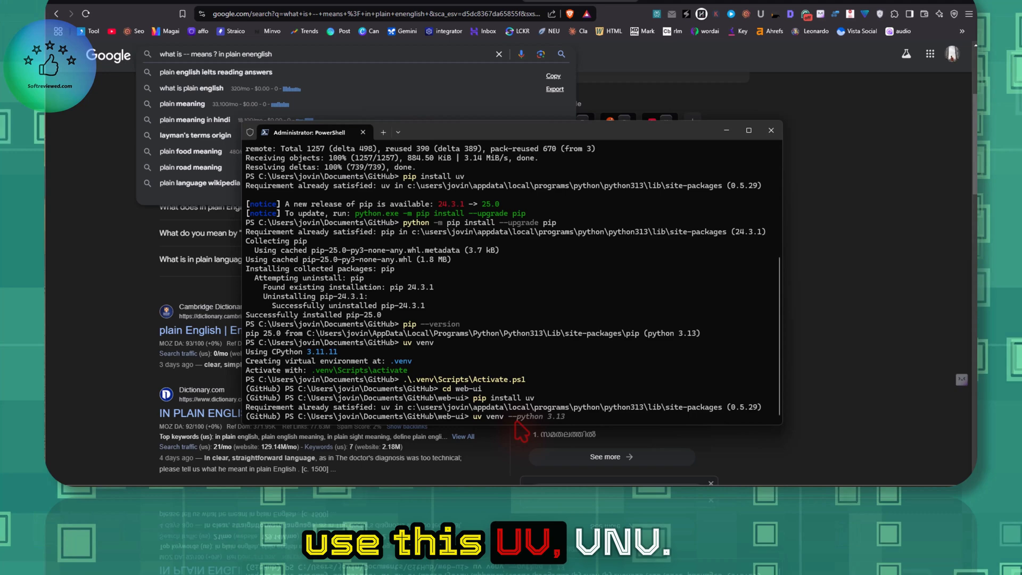
key(Return)
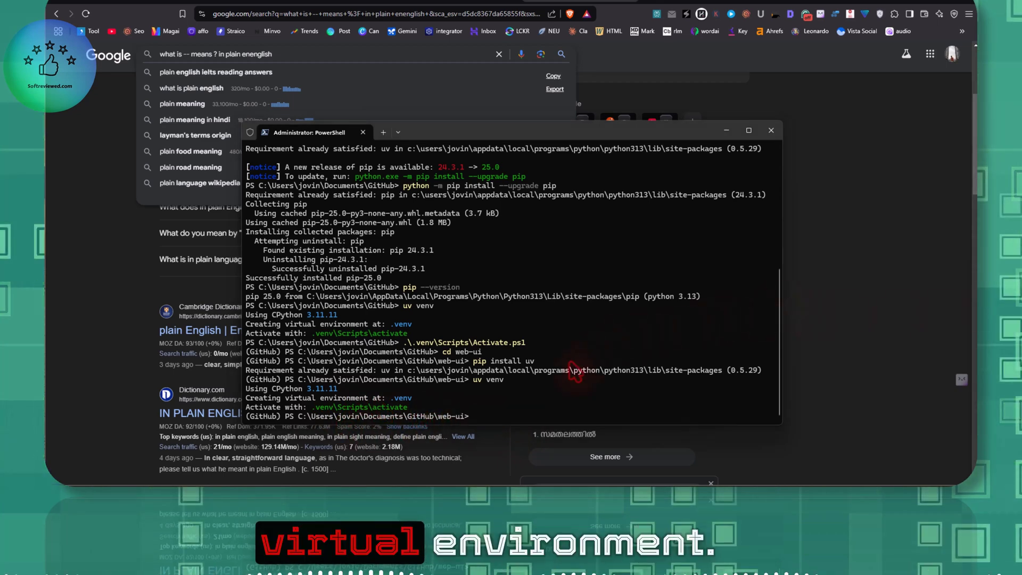
text(.\.venv\Scripts\Activate.ps1)
key(Return)
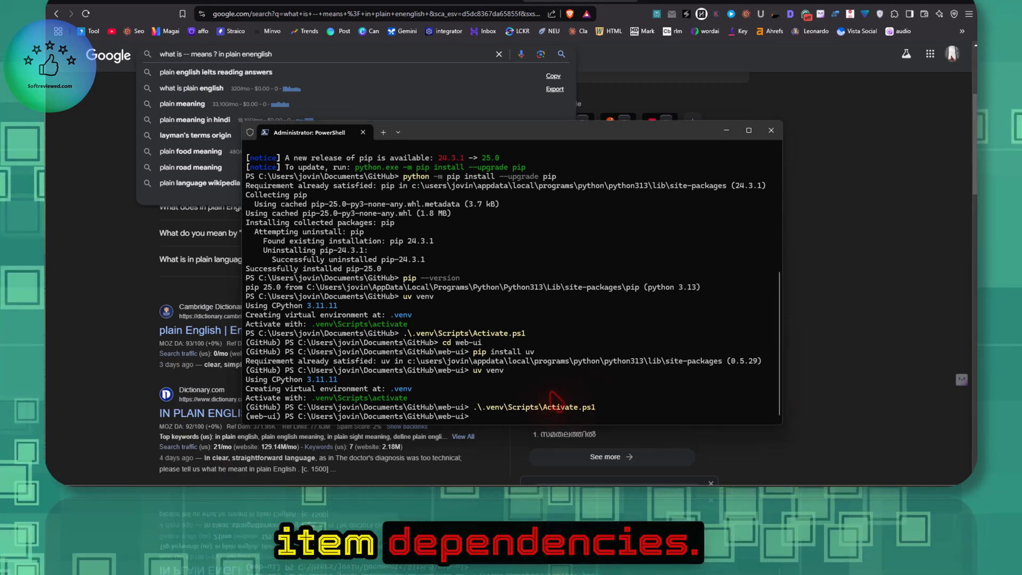
- Install the project packages with uv pip install -r requirements.txt and the browsers with playwright install
text(uv pip install -r requirements.txt)
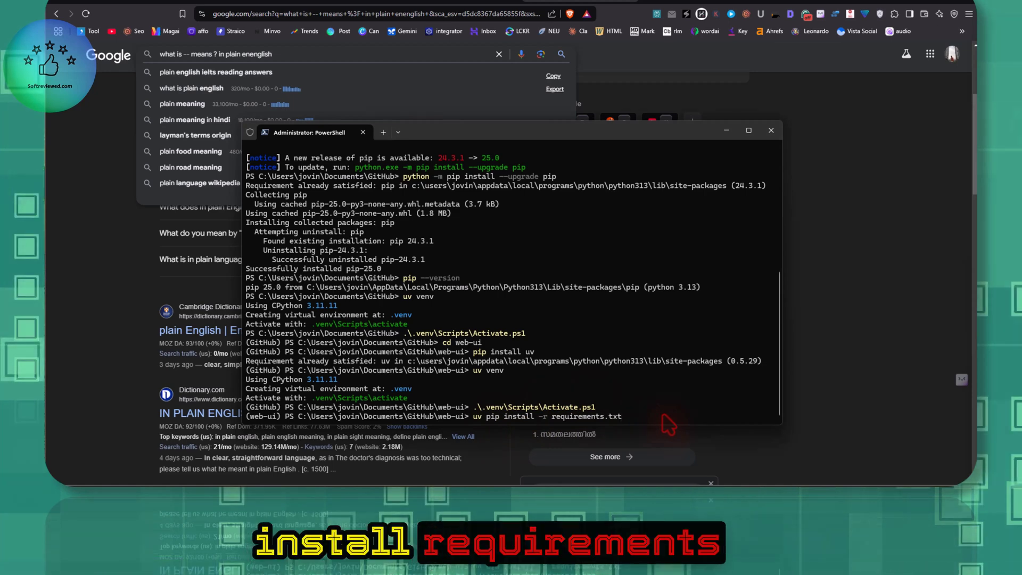
key(Return)
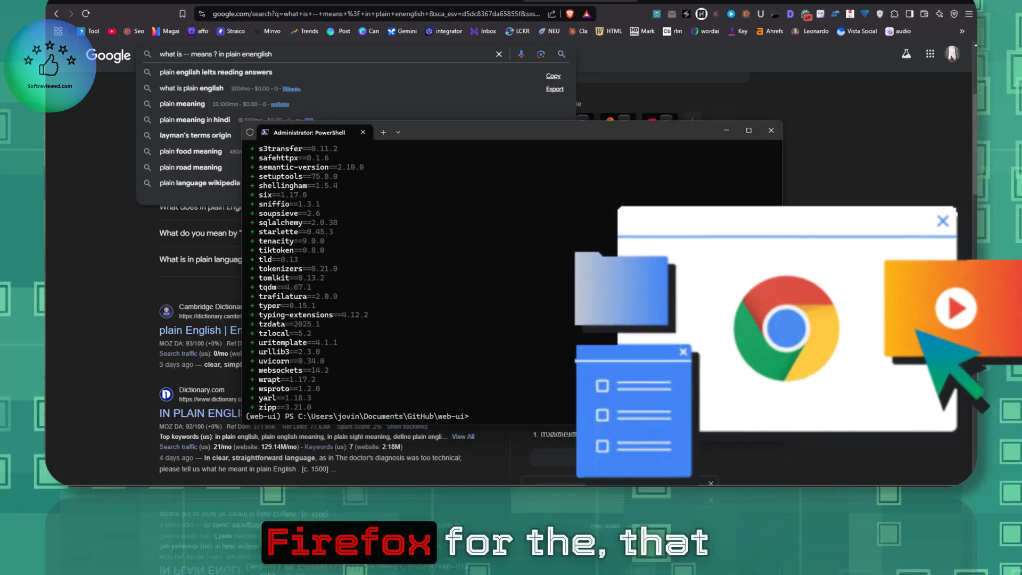
text(playwright install)
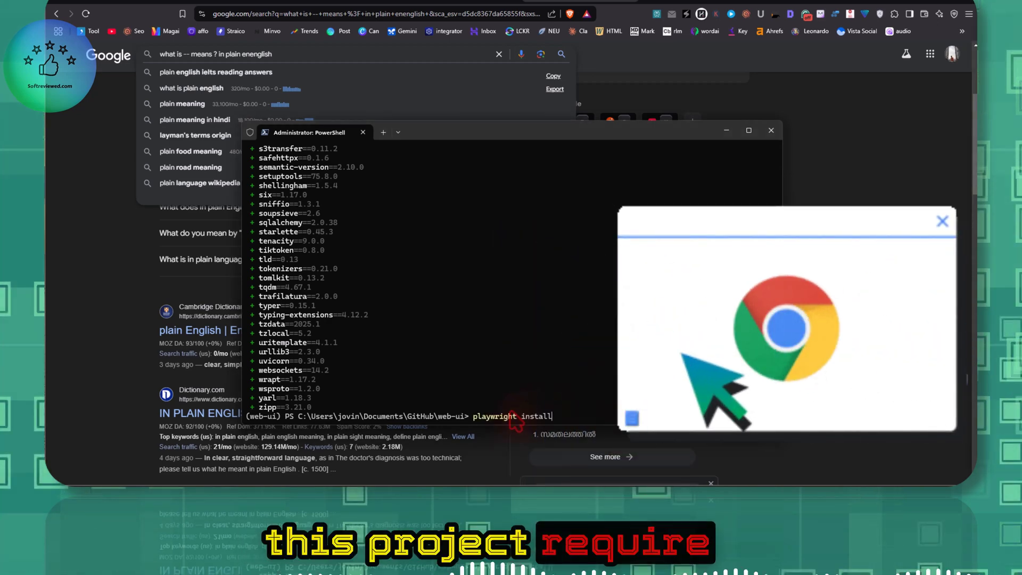
scroll(562, 398, down, 1)
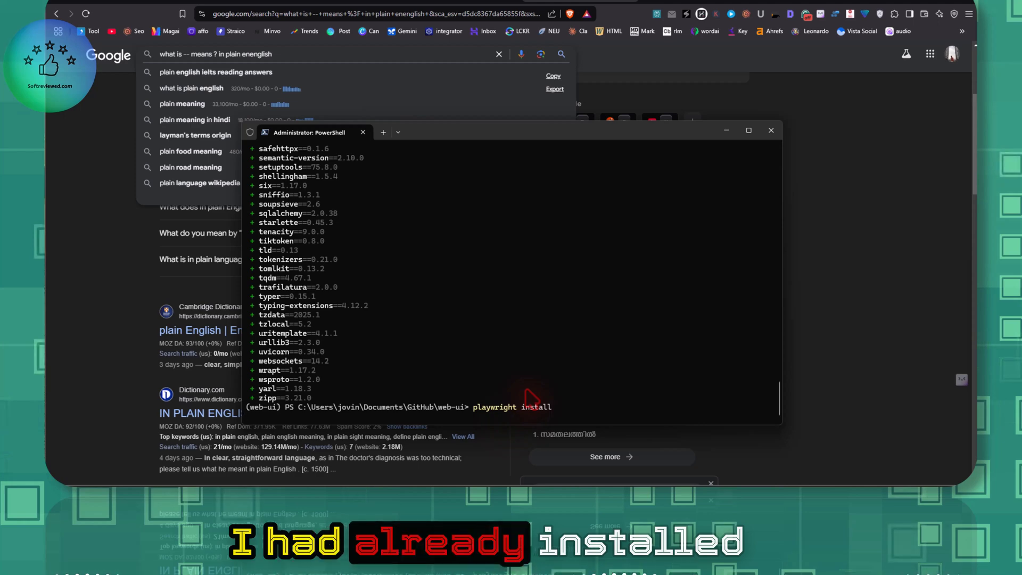
key(Return)
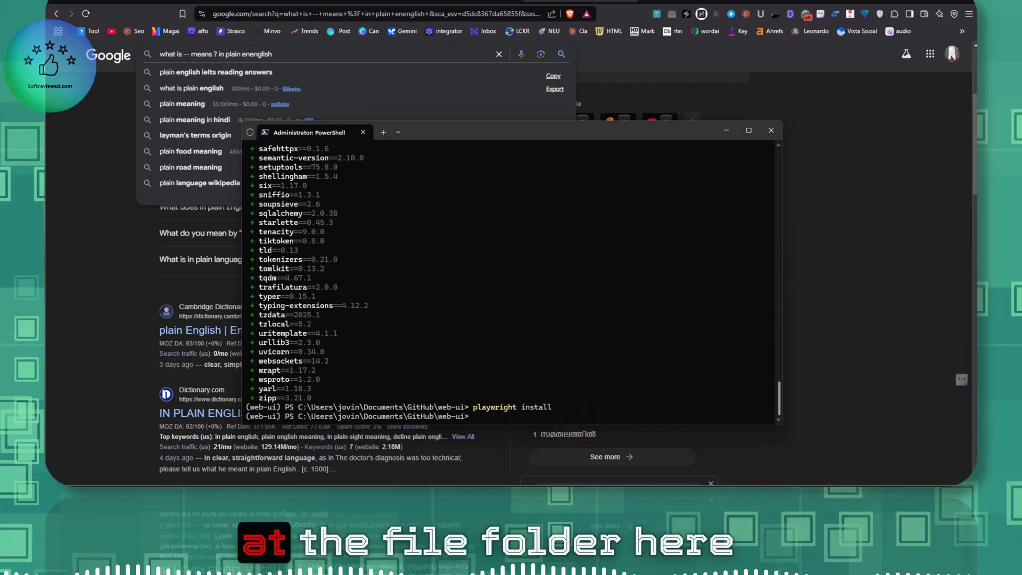
- Open the .env.example file from the web-ui folder in Notepad++ and go to the GOOGLE_API_KEY line
key(alt+Tab)
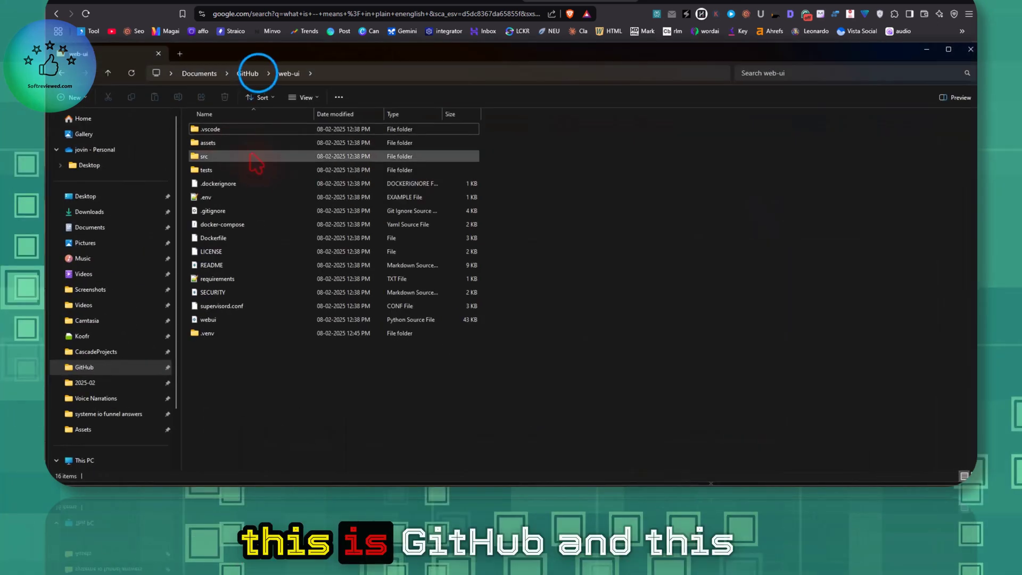
click(248, 73)
double_click(237, 141)
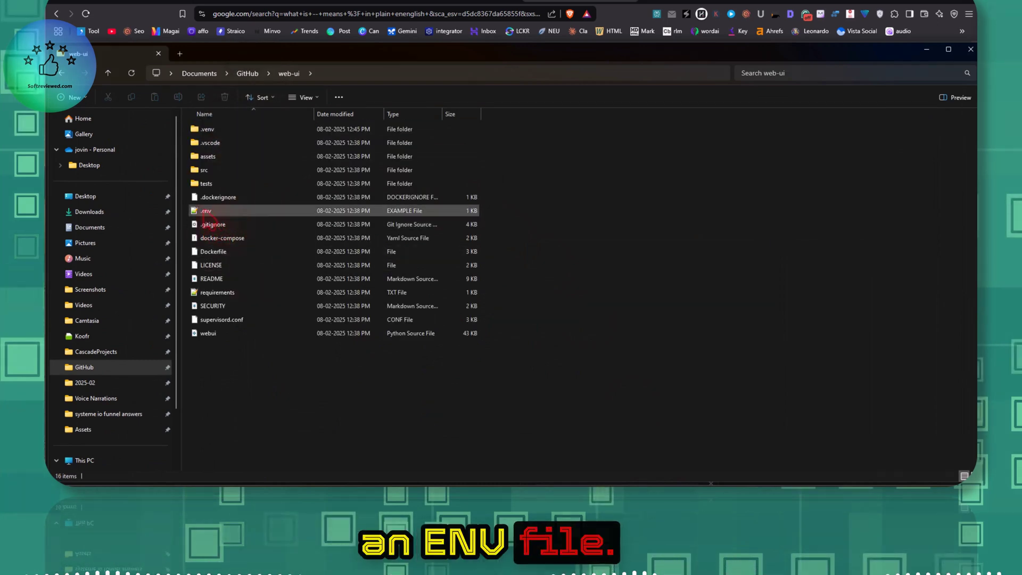
double_click(216, 211)
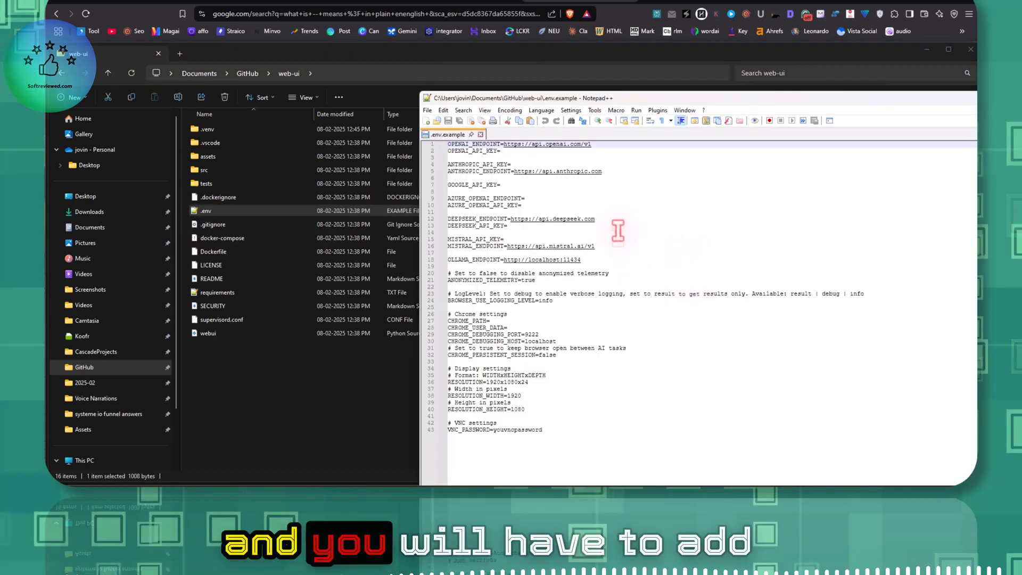
click(509, 184)
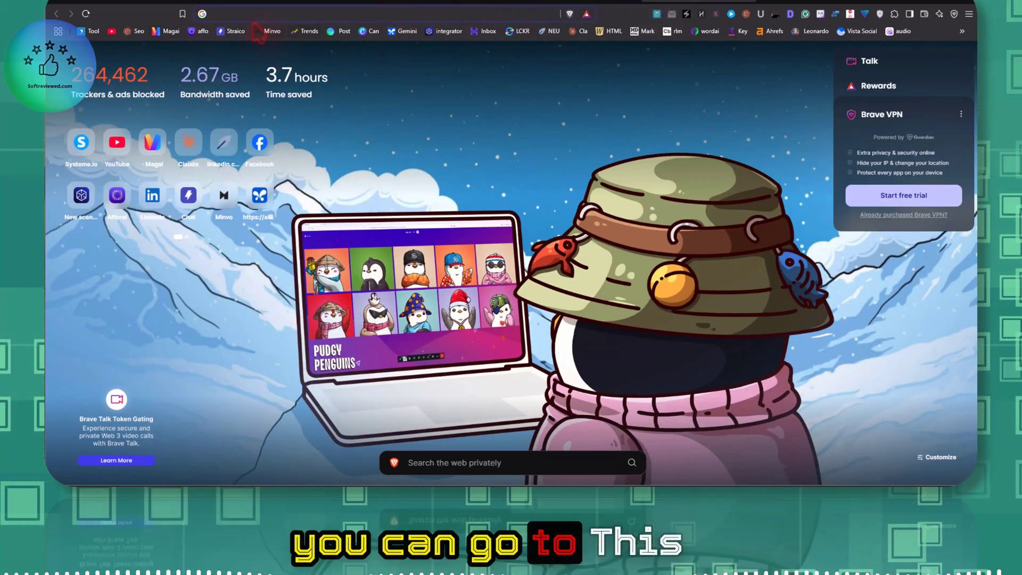
- Load aistudio.google.com/app/live in the browser and go to Google AI Studio's API keys page
text(aistudio.google.com/app/live)
key(Return)
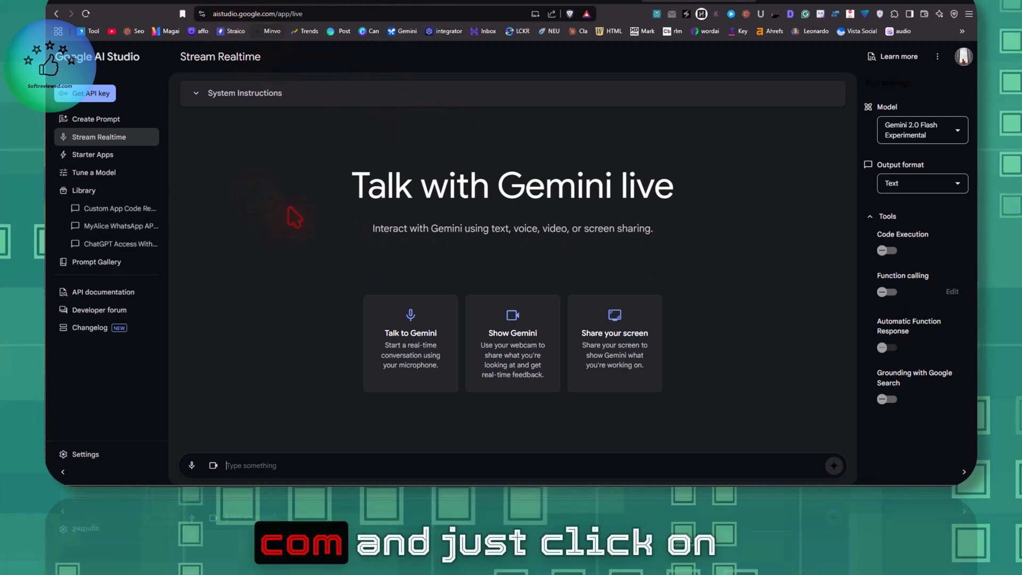
click(86, 93)
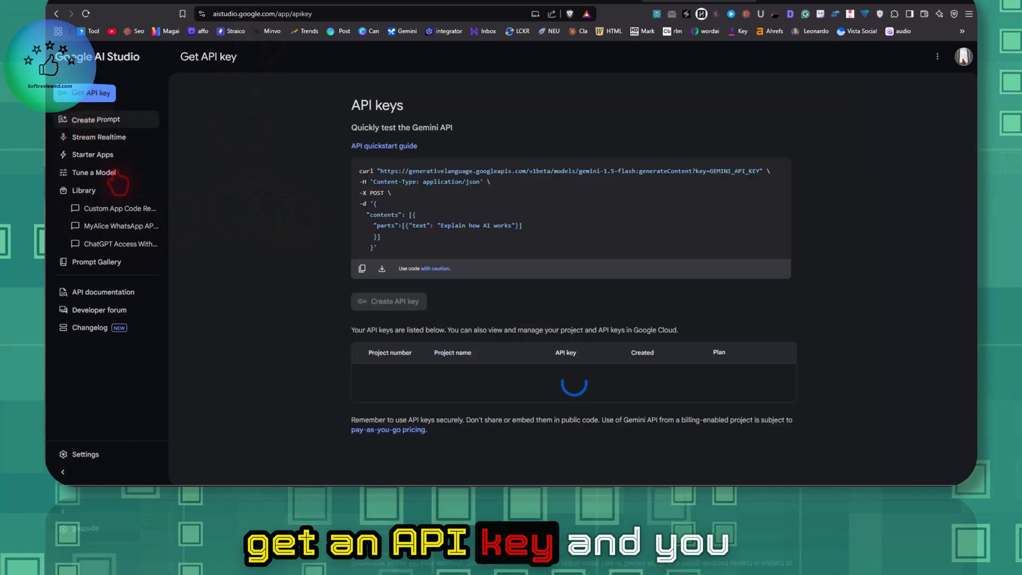
- Create a new Gemini API key in the existing Google Cloud project make g drive
scroll(461, 336, down, 2)
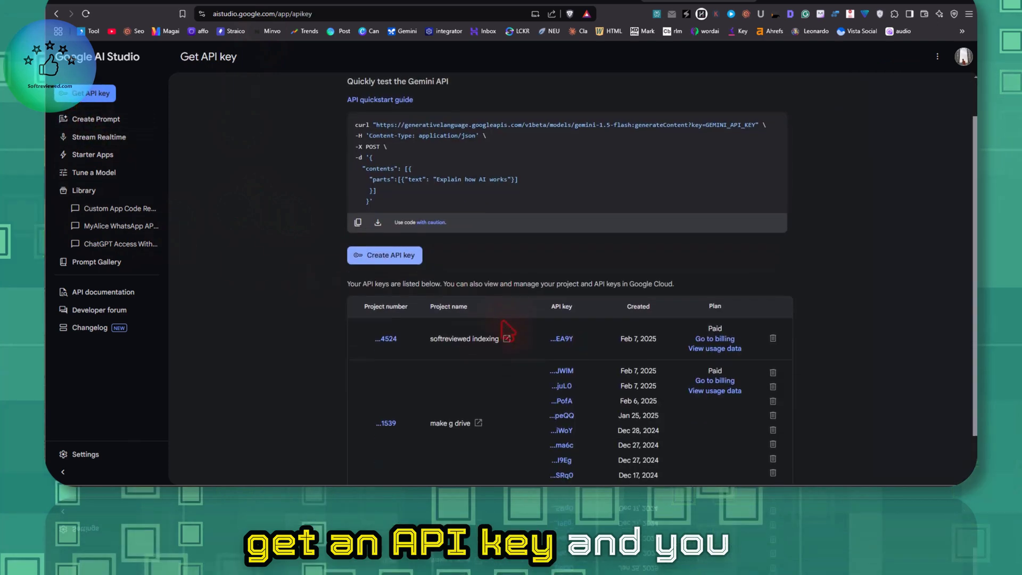
scroll(392, 297, up, 2)
click(395, 302)
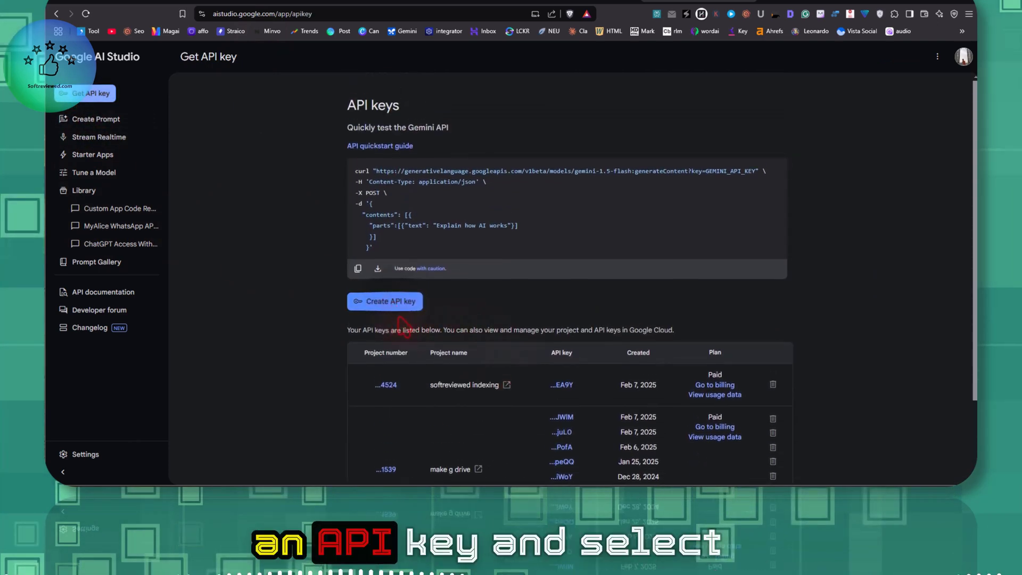
click(468, 269)
click(456, 296)
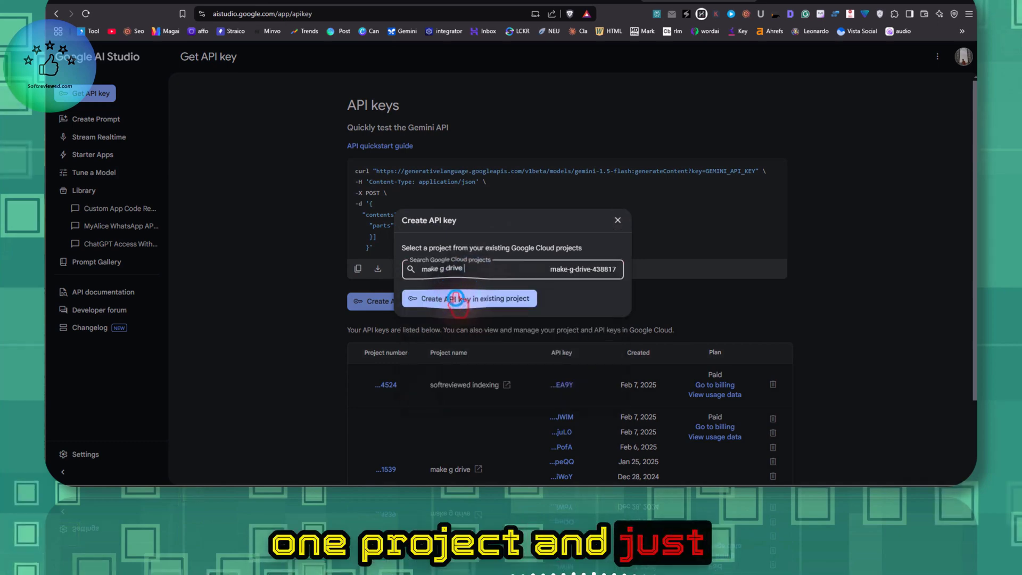
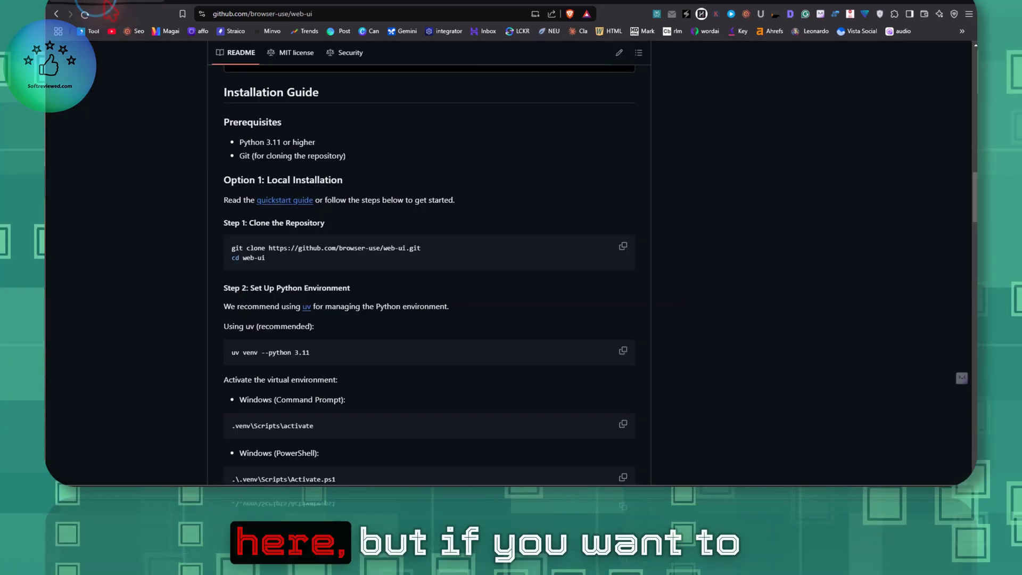
- Review the README's environment configuration, local setup usage and Windows Chrome path settings for using your own browser
scroll(369, 306, down, 10)
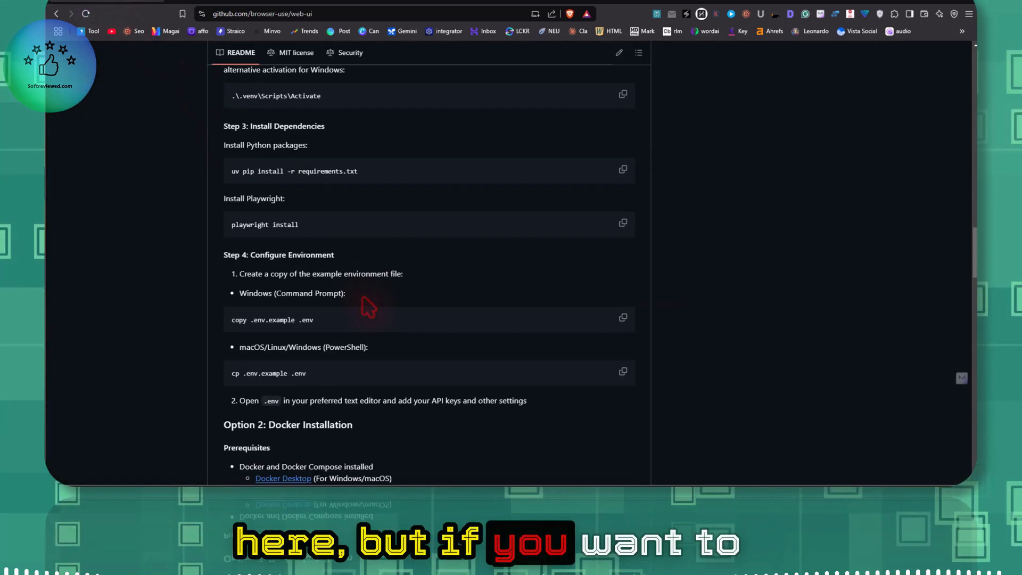
scroll(368, 306, down, 15)
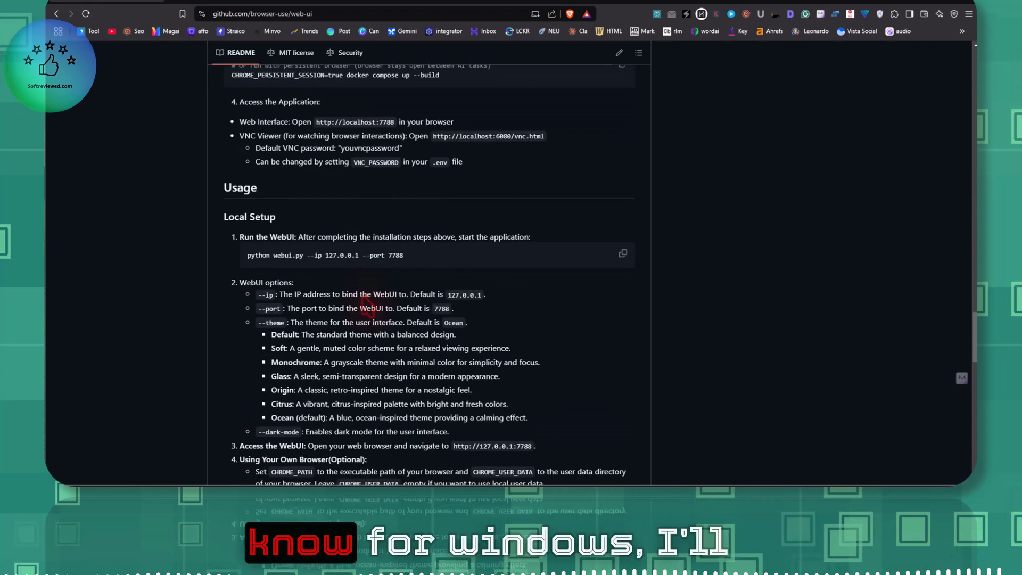
scroll(368, 304, down, 5)
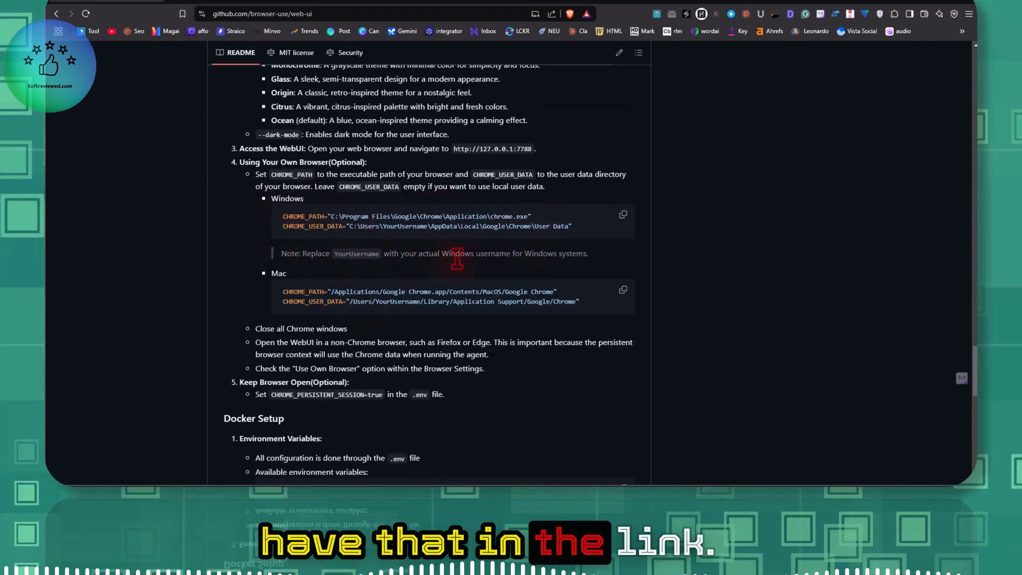
- Copy the README's Windows Chrome path lines over the CHROME_PATH and CHROME_USER_DATA entries of .env in Visual Studio Code, removing the leading spaces
scroll(457, 256, up, 1)
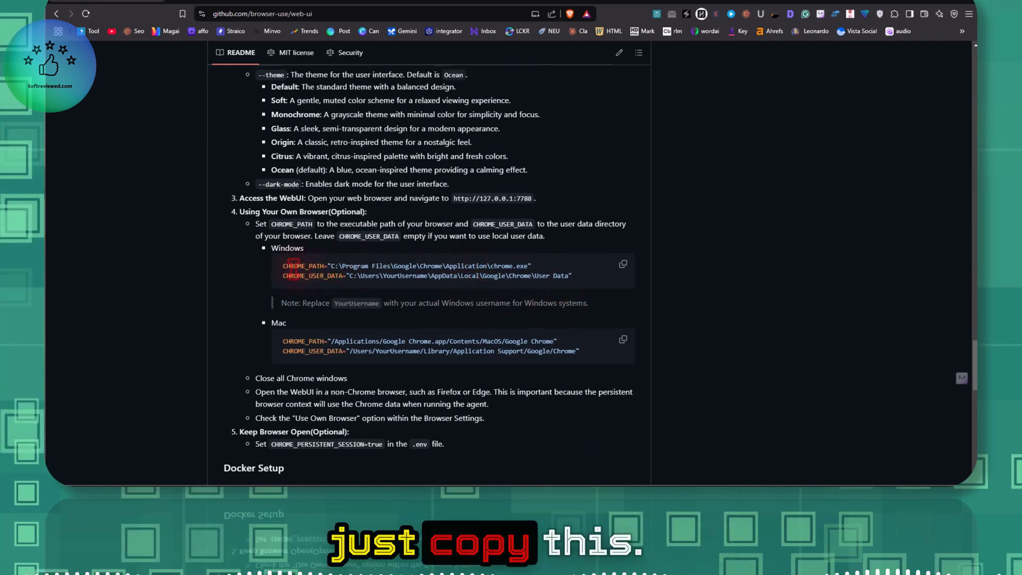
click(623, 265)
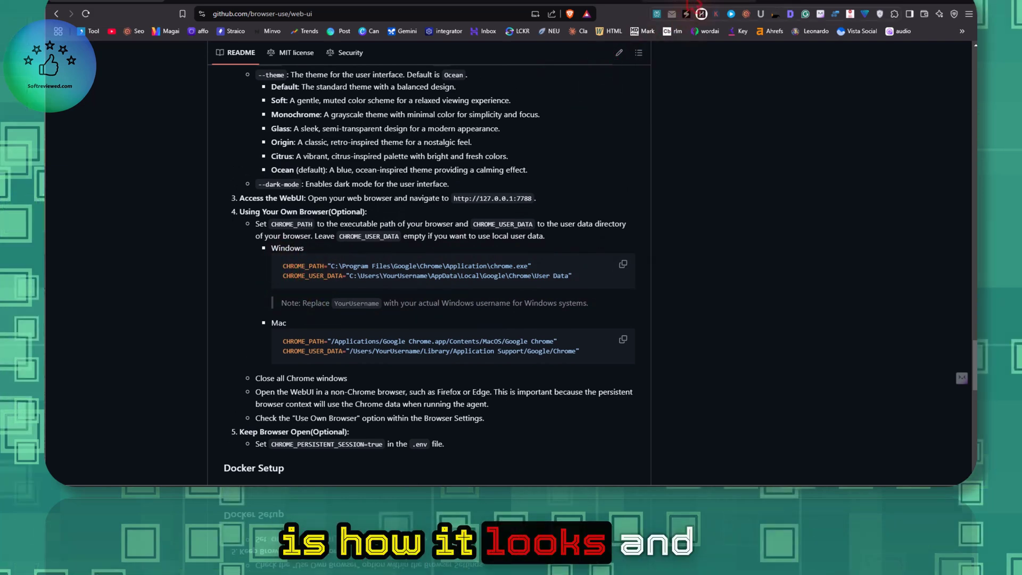
key(alt+Tab)
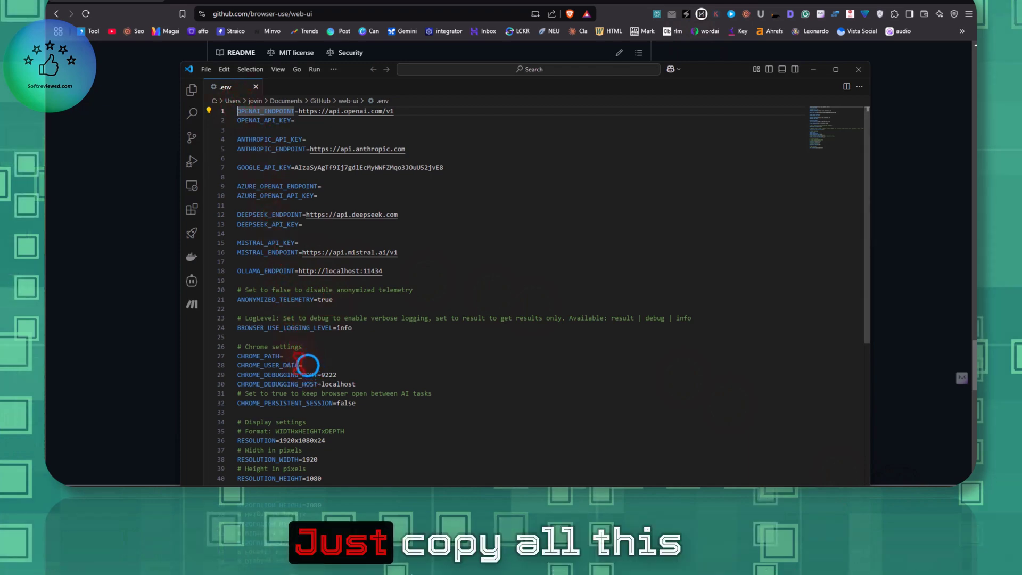
drag(303, 367, 237, 357)
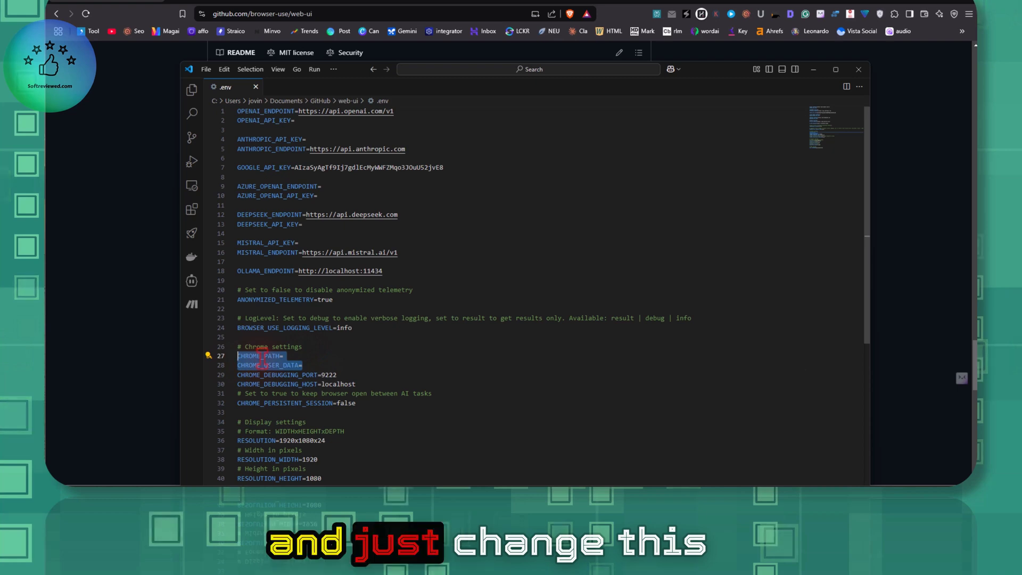
key(ctrl+v)
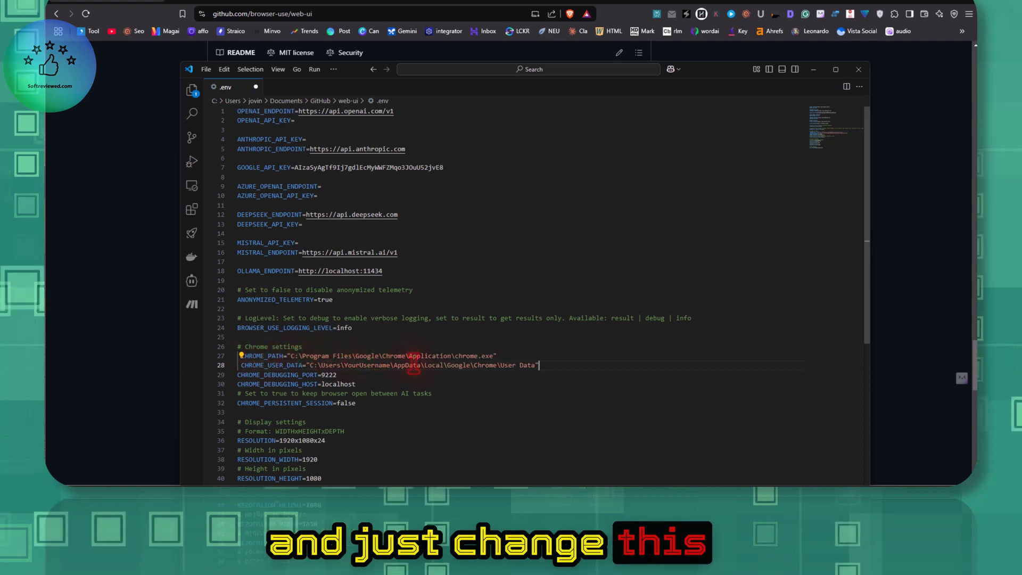
click(242, 365)
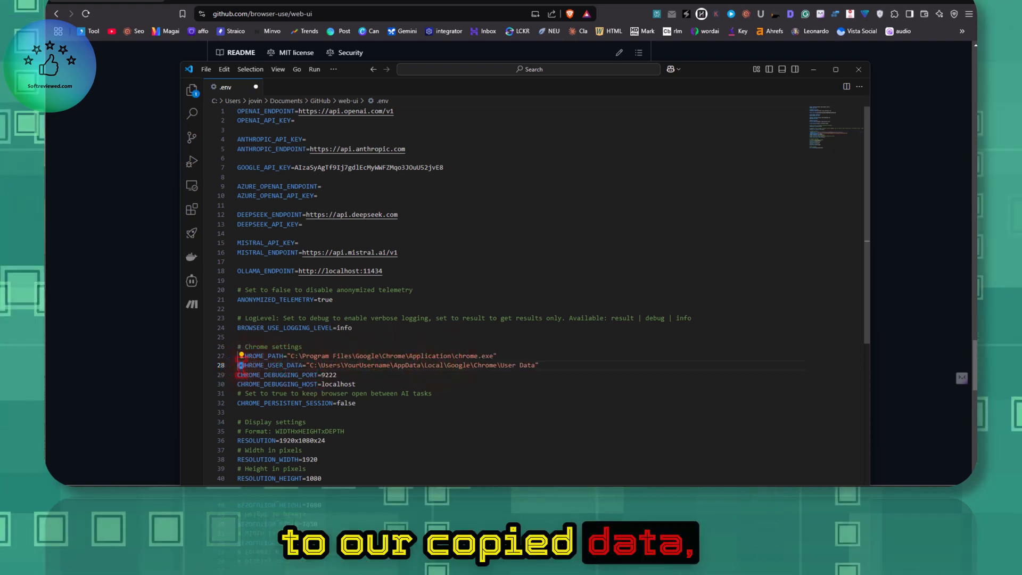
key(BackSpace)
key(Up)
key(Delete)
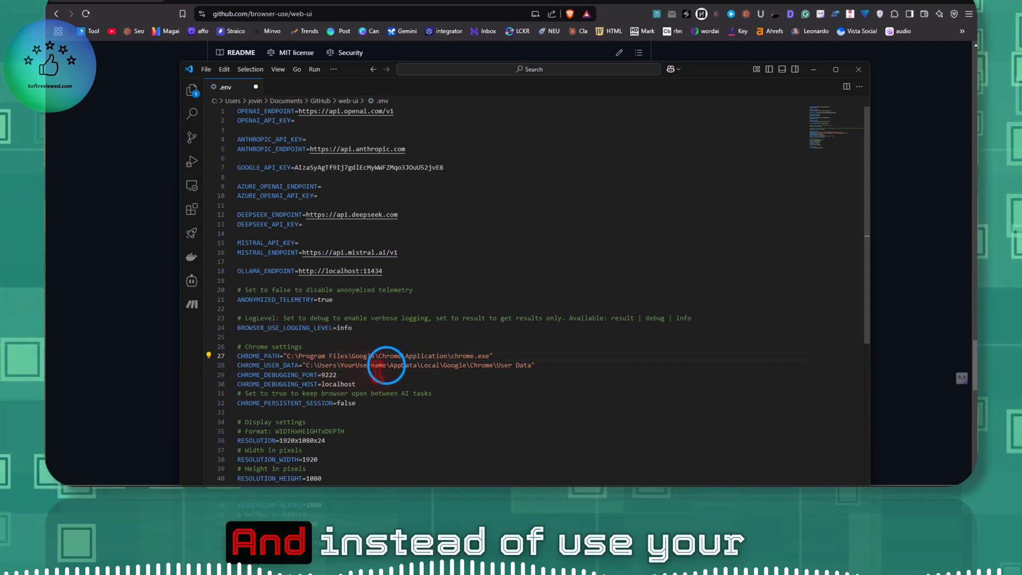
- Replace YourUsername in the CHROME_USER_DATA path with the Windows username copied from the web-ui folder's path in File Explorer
double_click(385, 367)
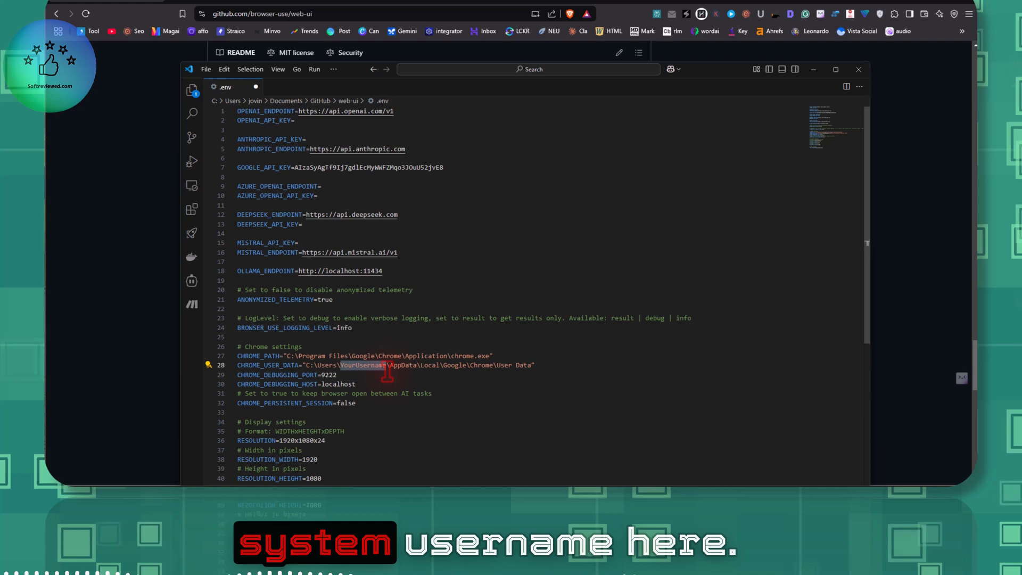
key(BackSpace)
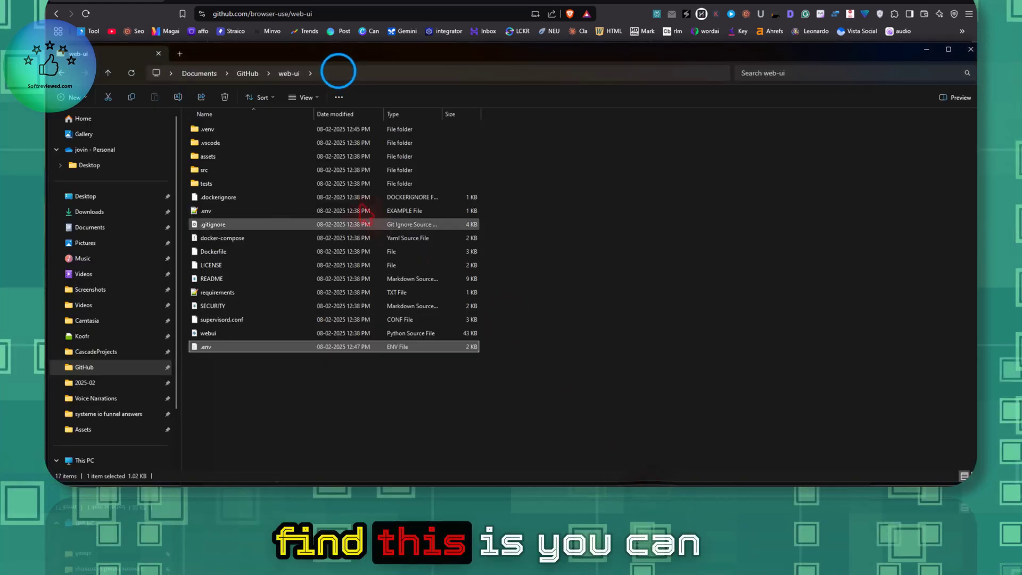
click(338, 72)
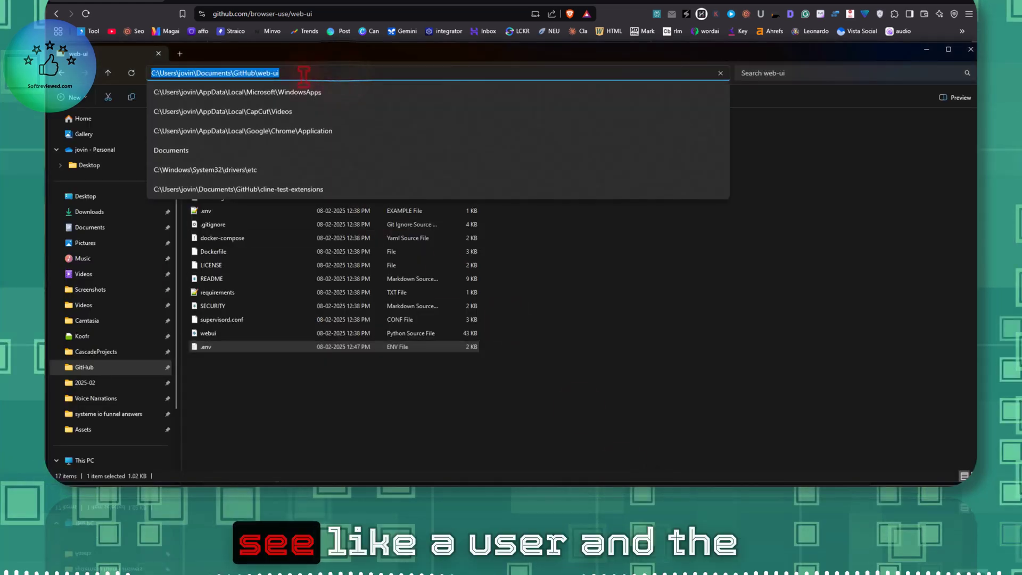
click(181, 72)
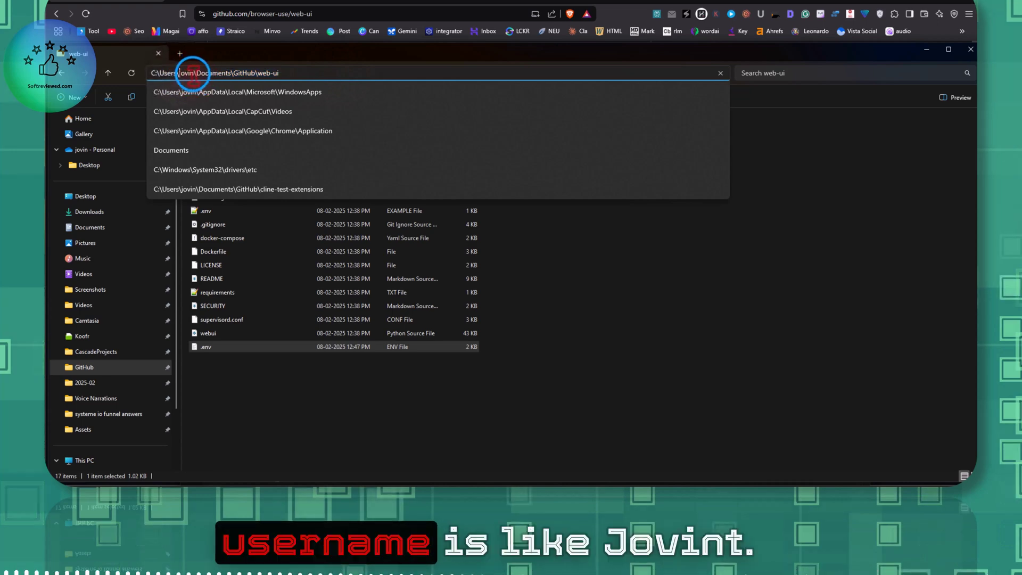
double_click(184, 73)
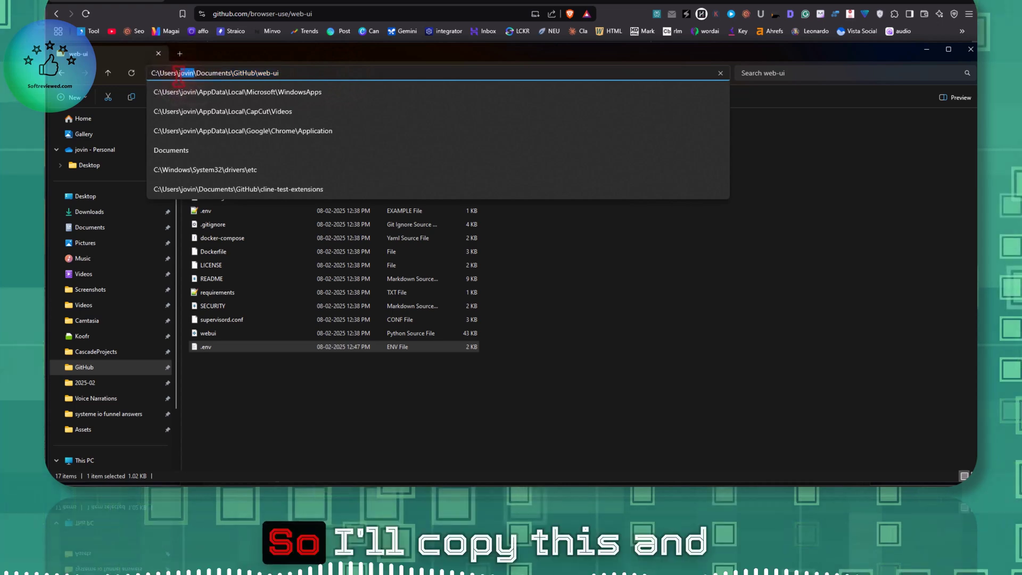
right_click(189, 73)
click(222, 96)
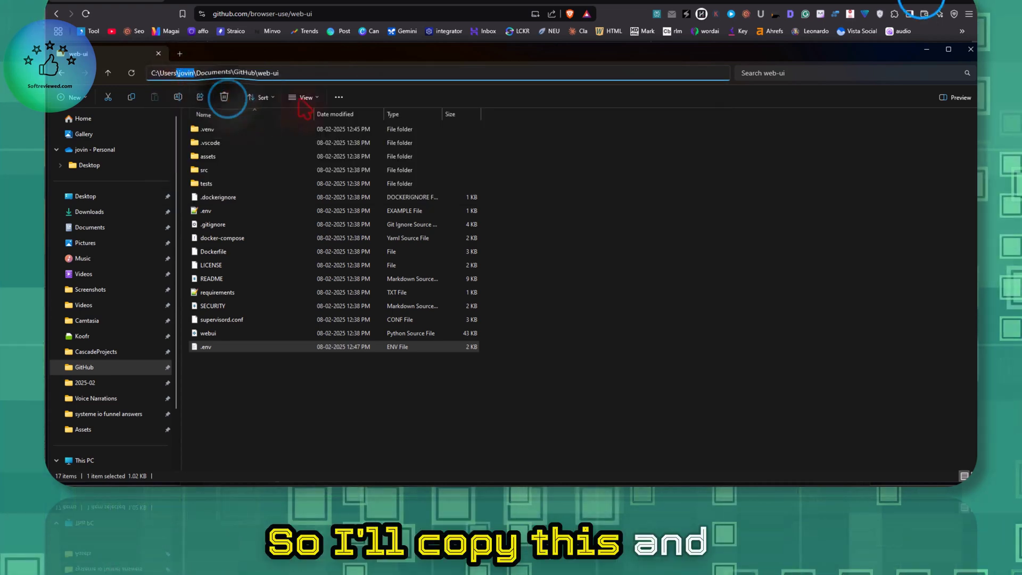
click(923, 3)
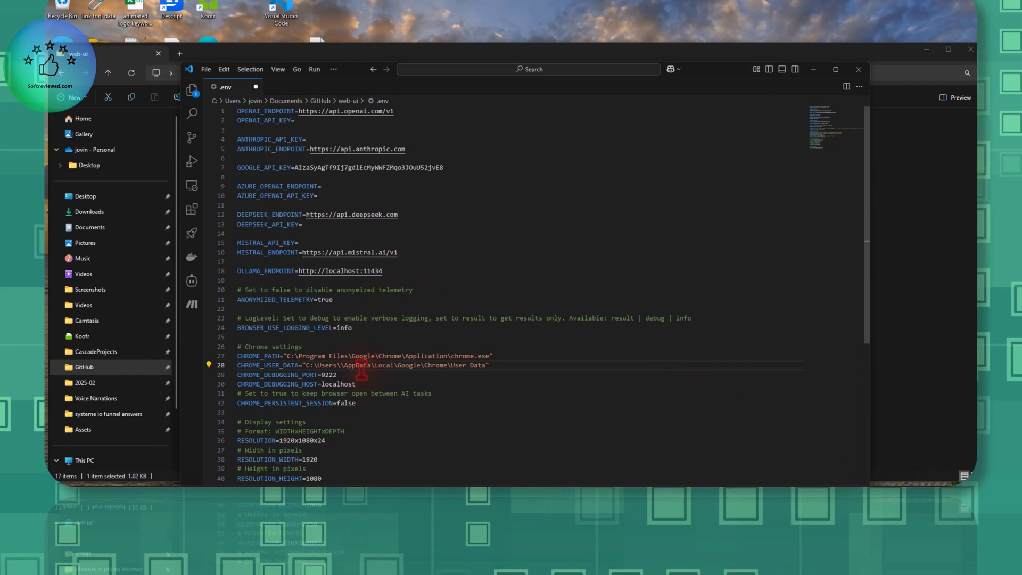
key(ctrl+v)
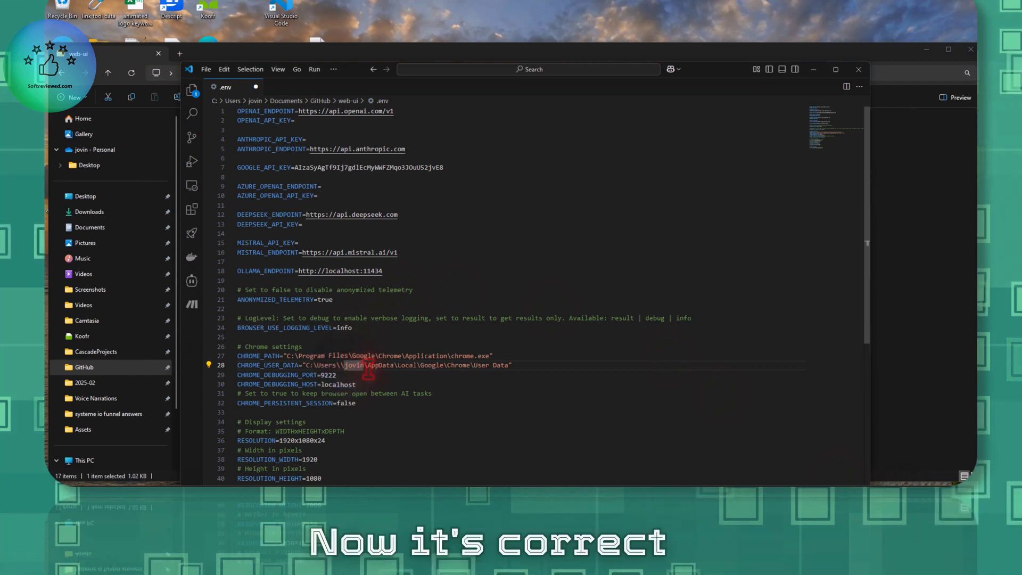
key(BackSpace)
key(Down)
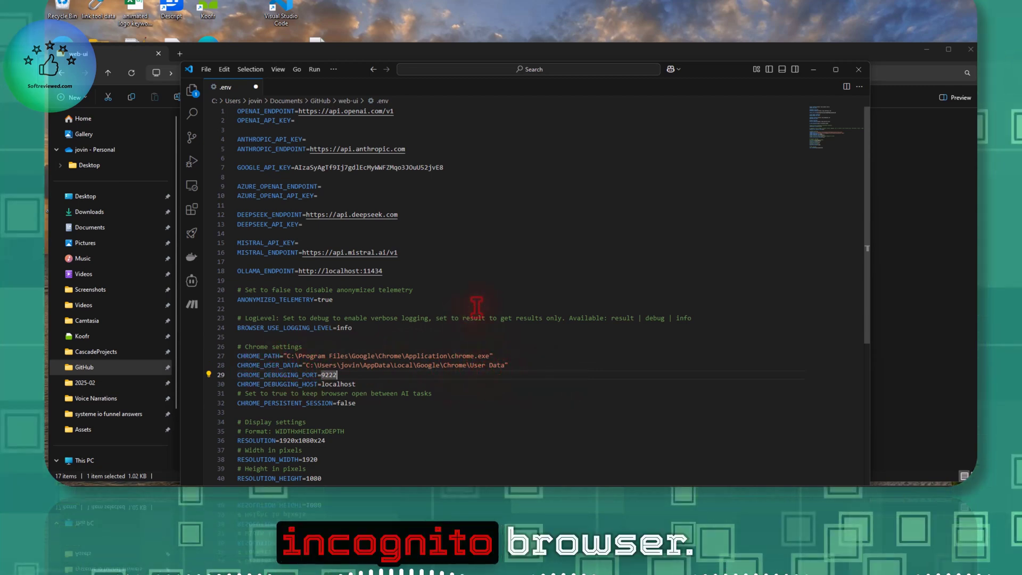
- Set CHROME_PERSISTENT_SESSION to true in the Chrome settings of the .env file
scroll(429, 322, down, 1)
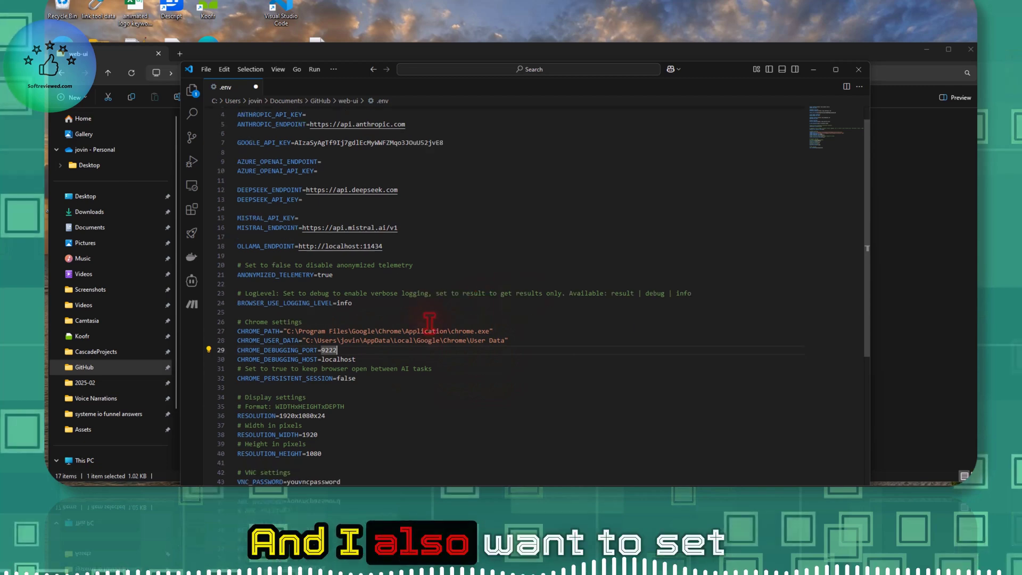
click(338, 378)
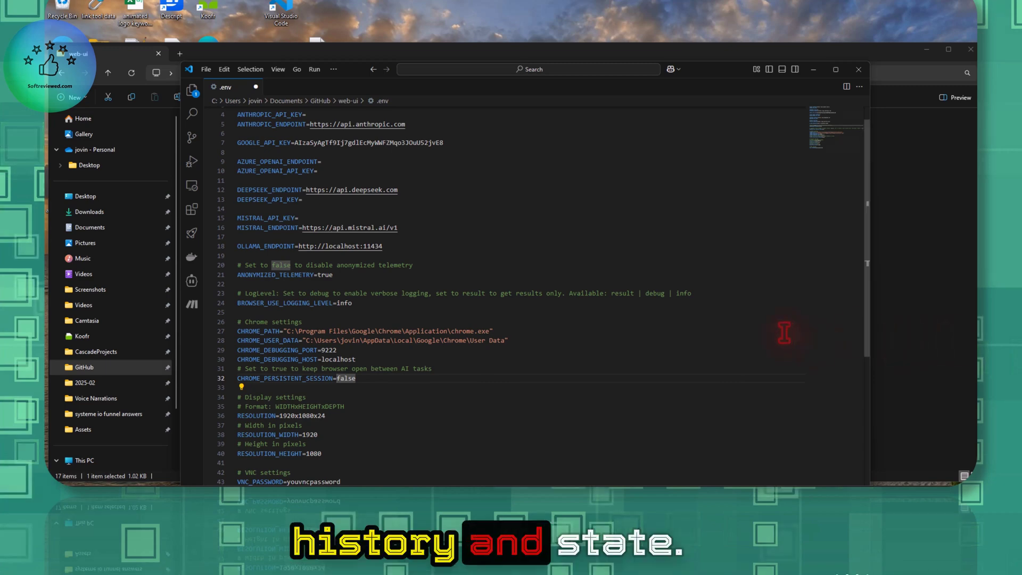
click(366, 382)
click(367, 386)
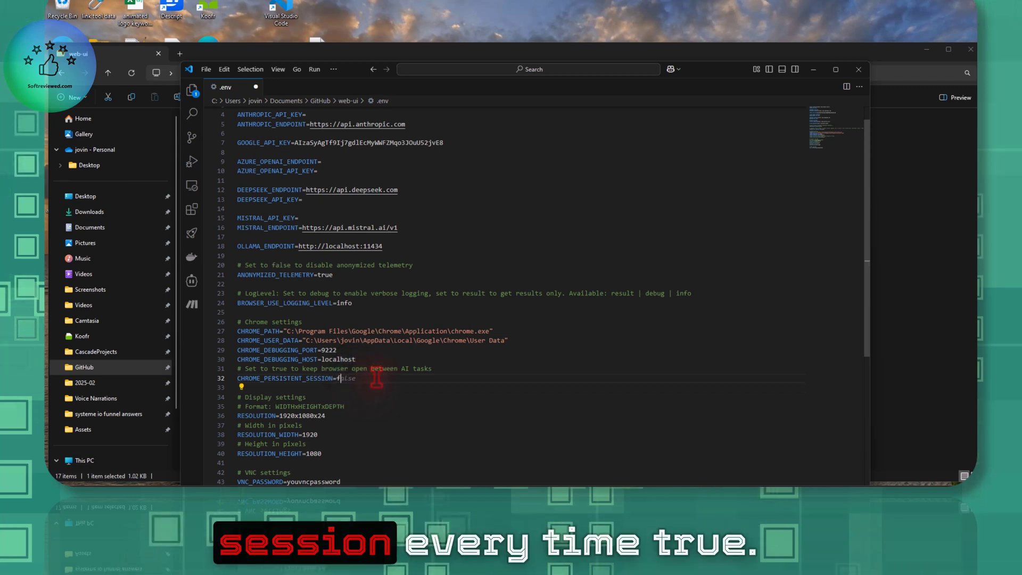
key(BackSpace)
text(t)
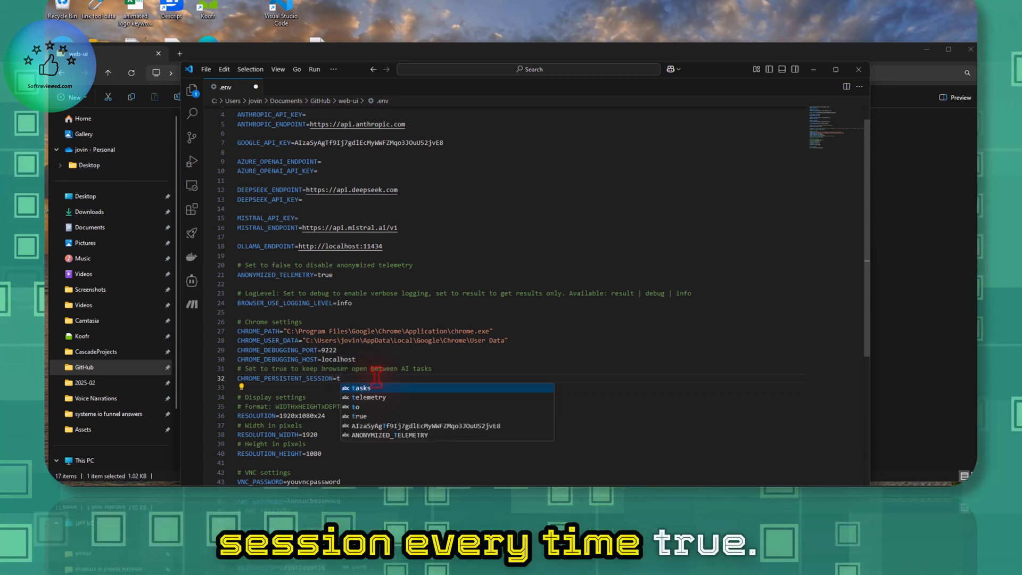
text(rue)
scroll(442, 382, up, 1)
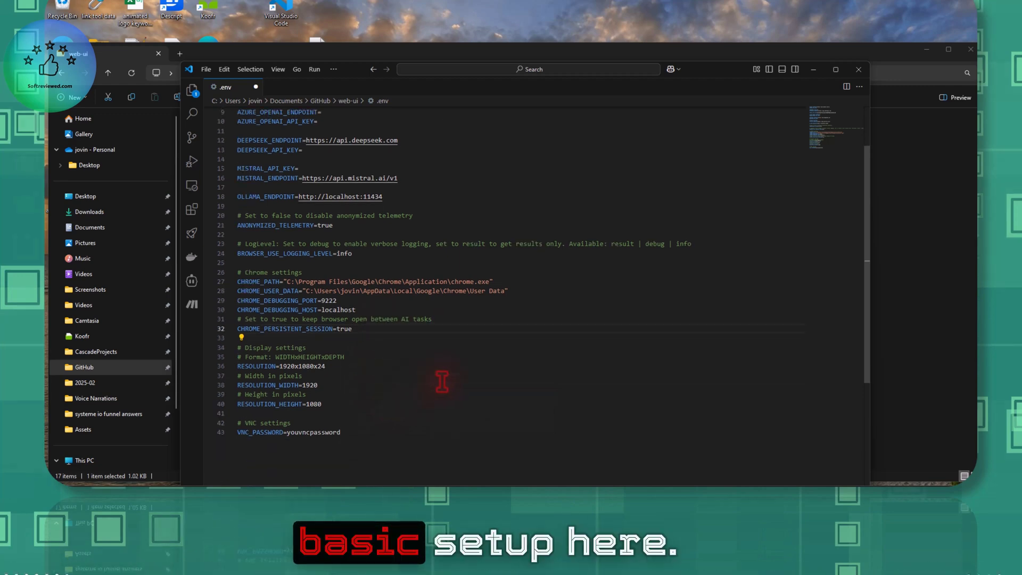
- Save the changes to the .env file and close Visual Studio Code
click(256, 87)
click(650, 249)
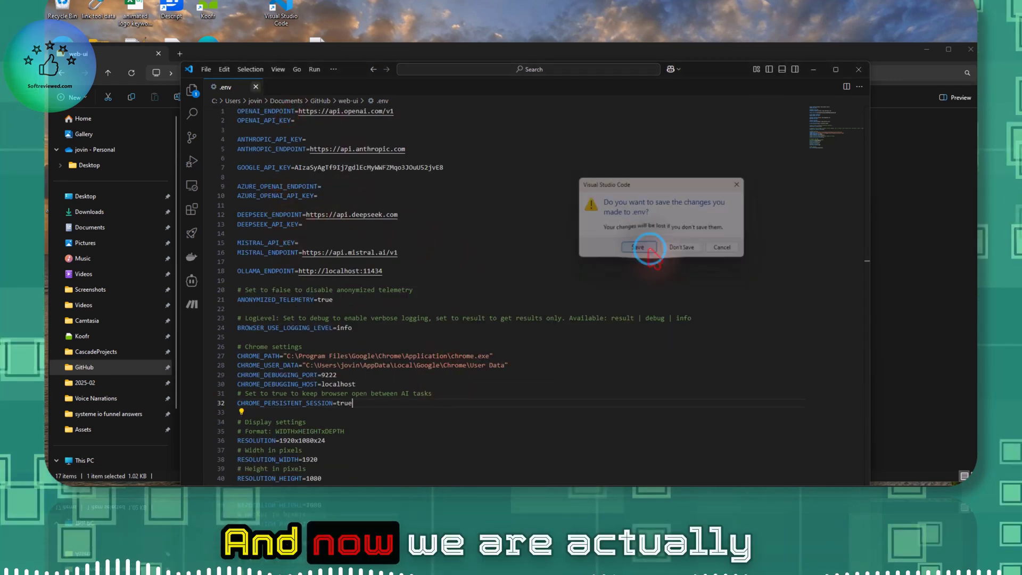
click(860, 68)
click(616, 312)
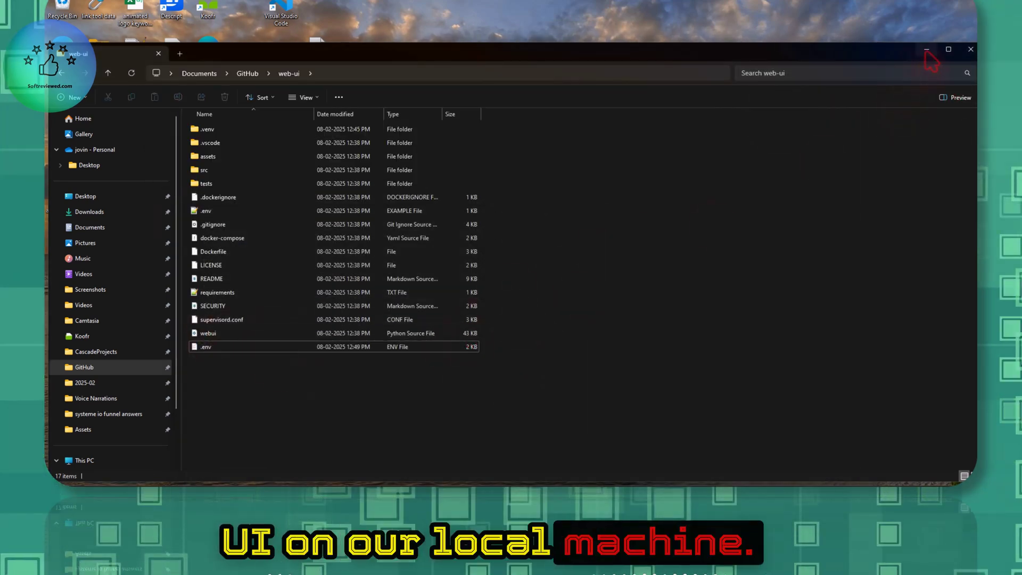
click(948, 49)
key(alt+Tab)
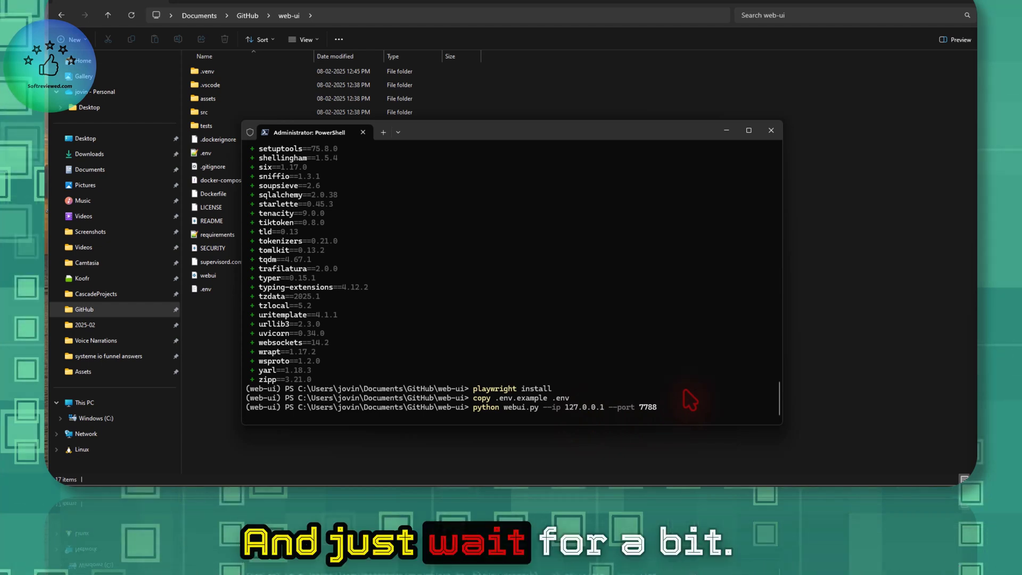
key(Return)
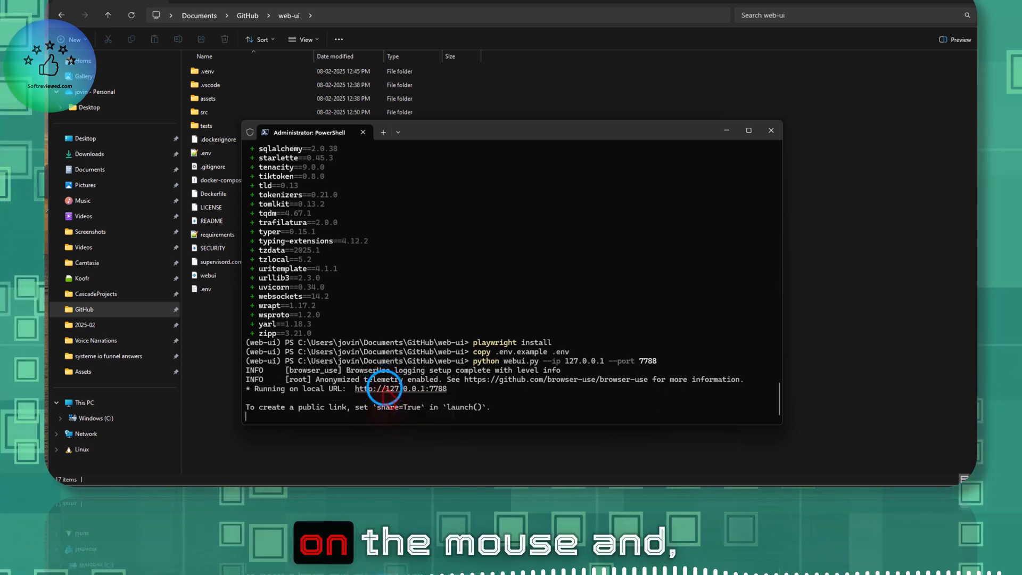
ctrl+click(394, 393)
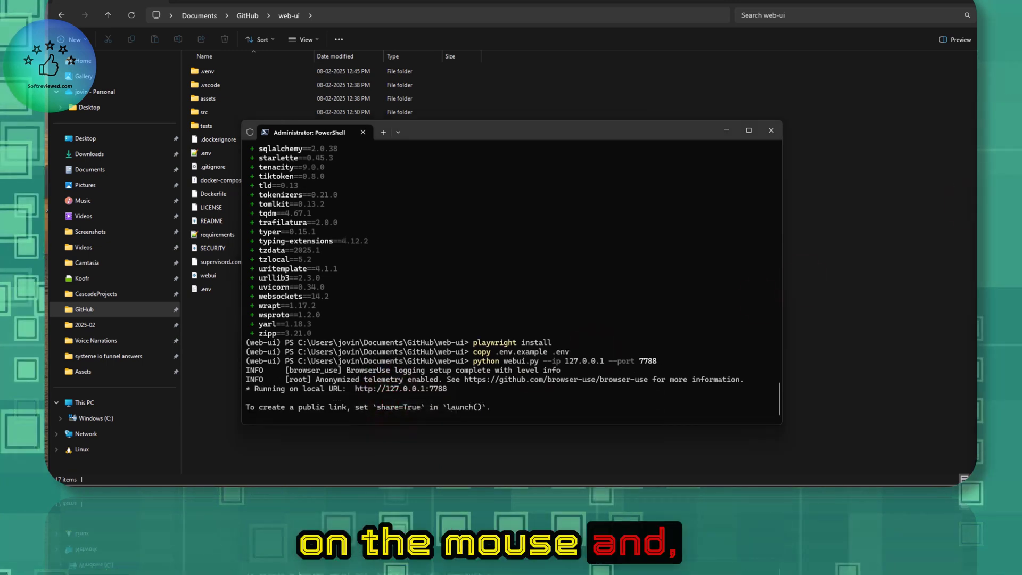
- Enlarge the Browser Use WebUI browser window, narrow the running PowerShell window and move it aside
click(690, 90)
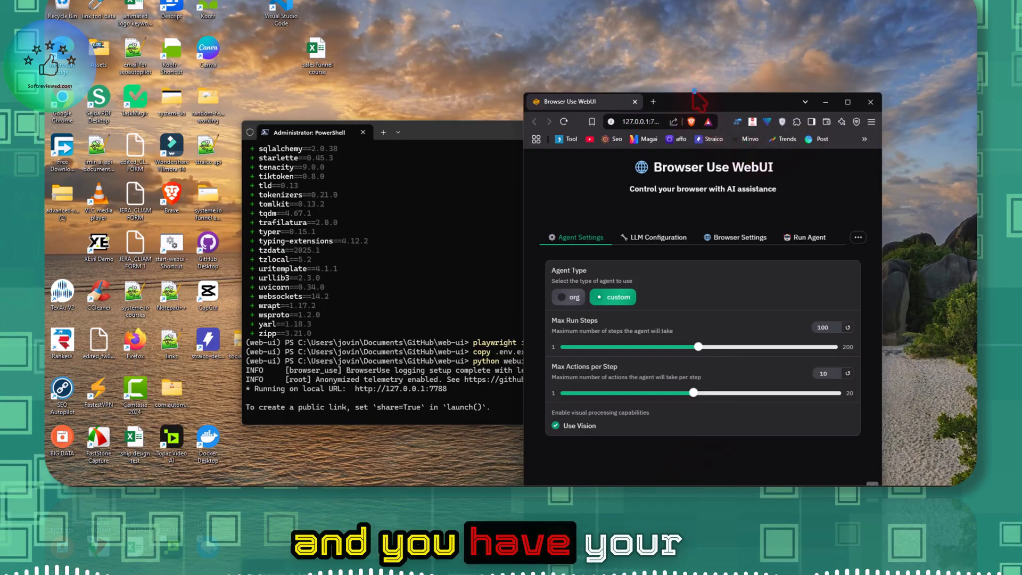
drag(691, 91, 690, 0)
key(super+Up)
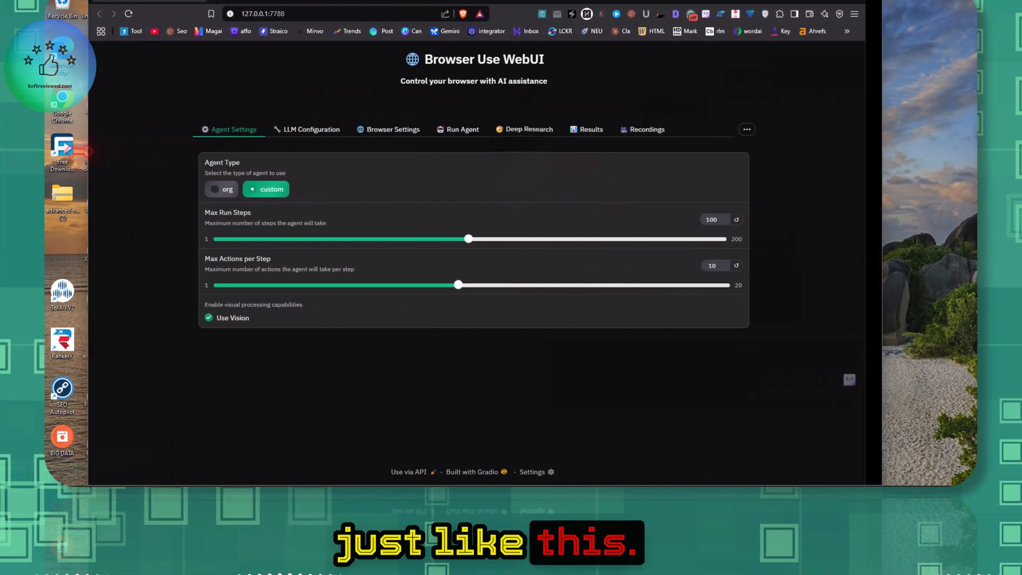
drag(883, 188, 931, 188)
key(alt+Tab)
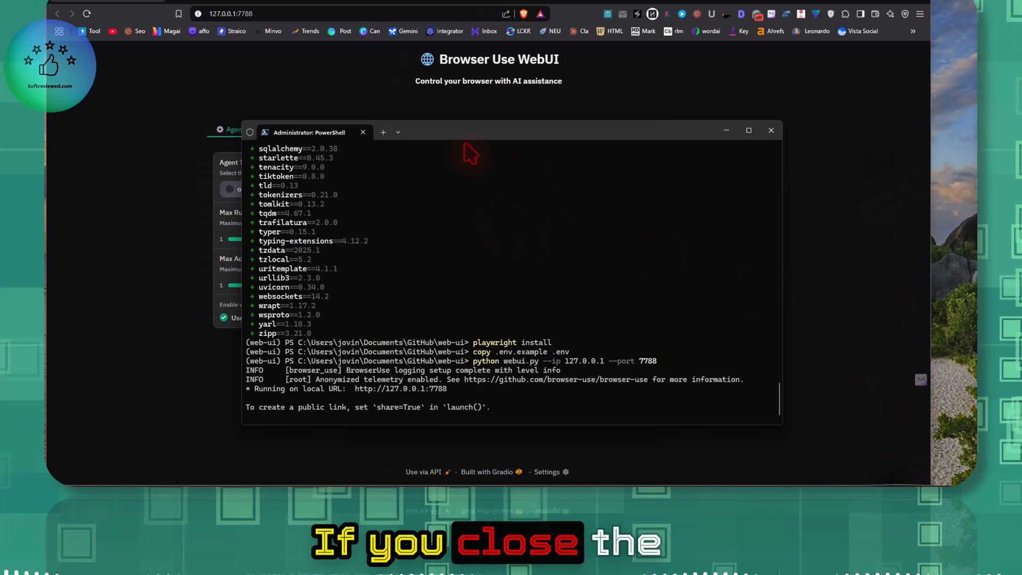
drag(241, 204, 522, 220)
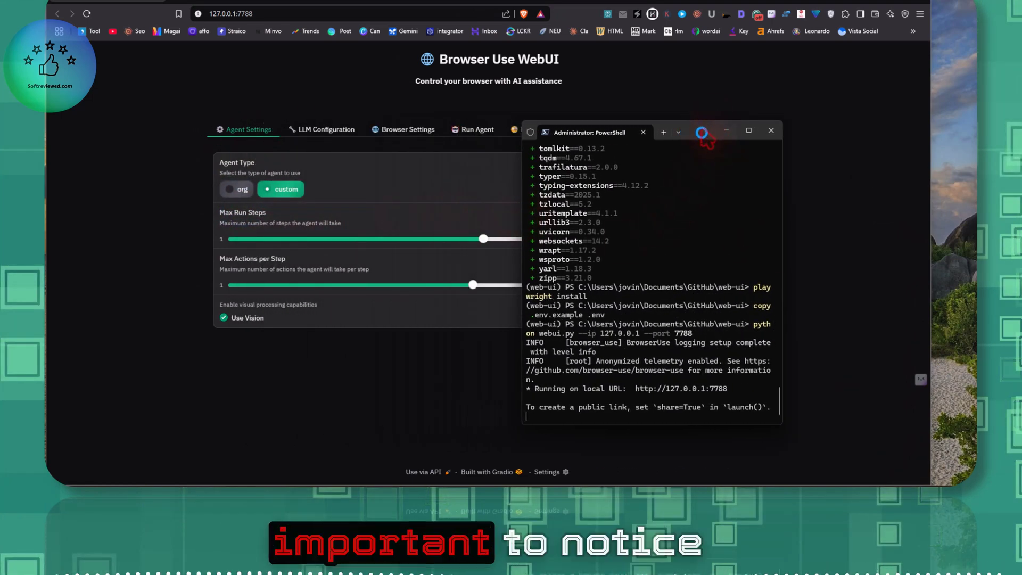
drag(703, 136, 781, 226)
- Set the WebUI's LLM provider to gemini with gemini-2.0-flash-exp as the model
click(550, 129)
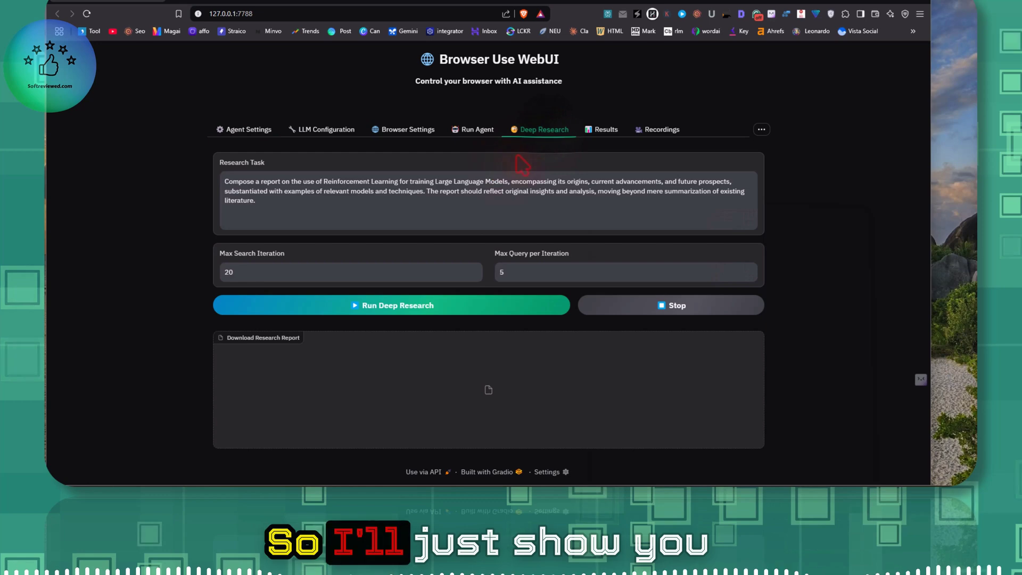
click(475, 130)
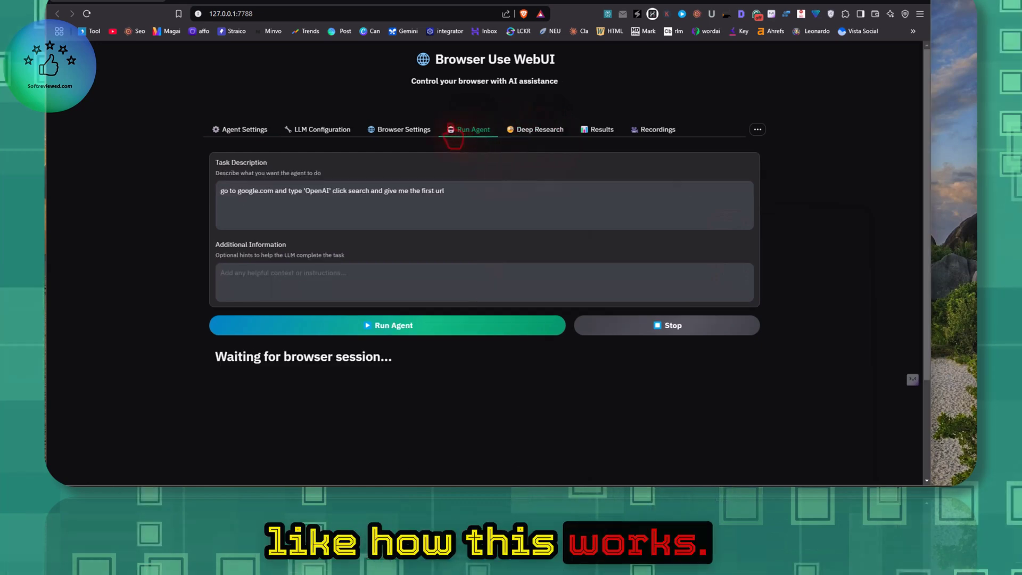
click(304, 129)
click(258, 190)
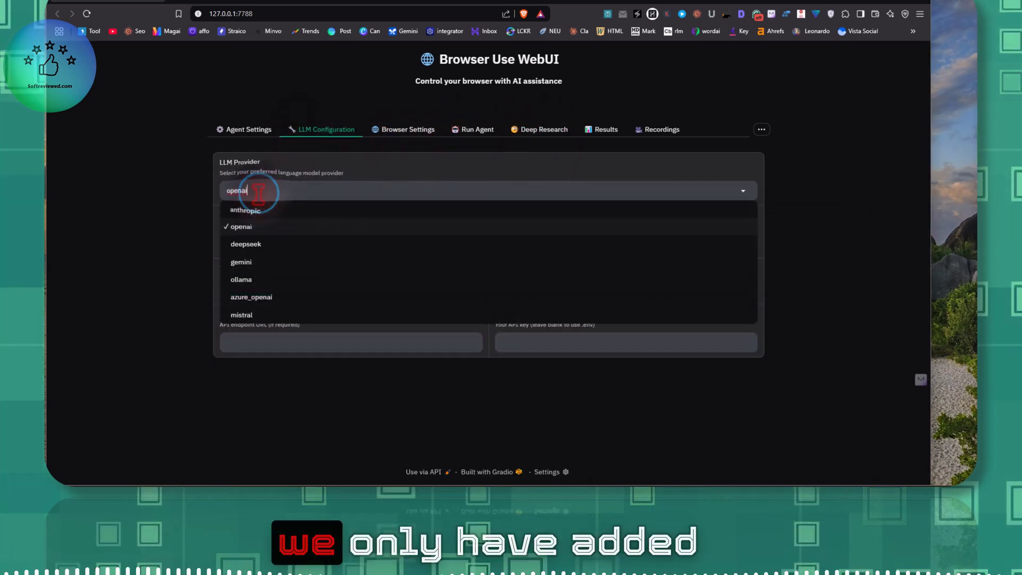
click(250, 262)
click(290, 243)
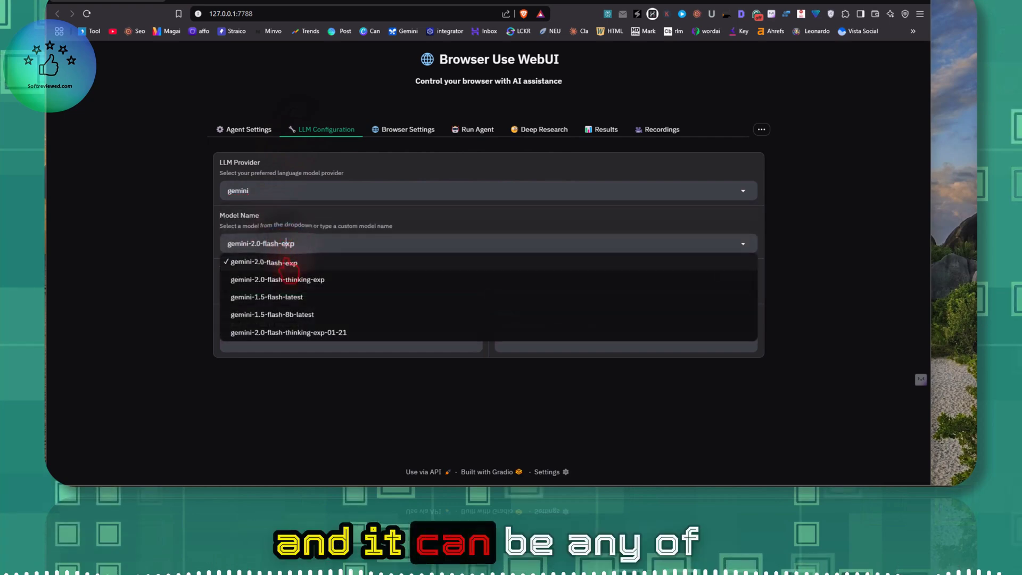
click(303, 222)
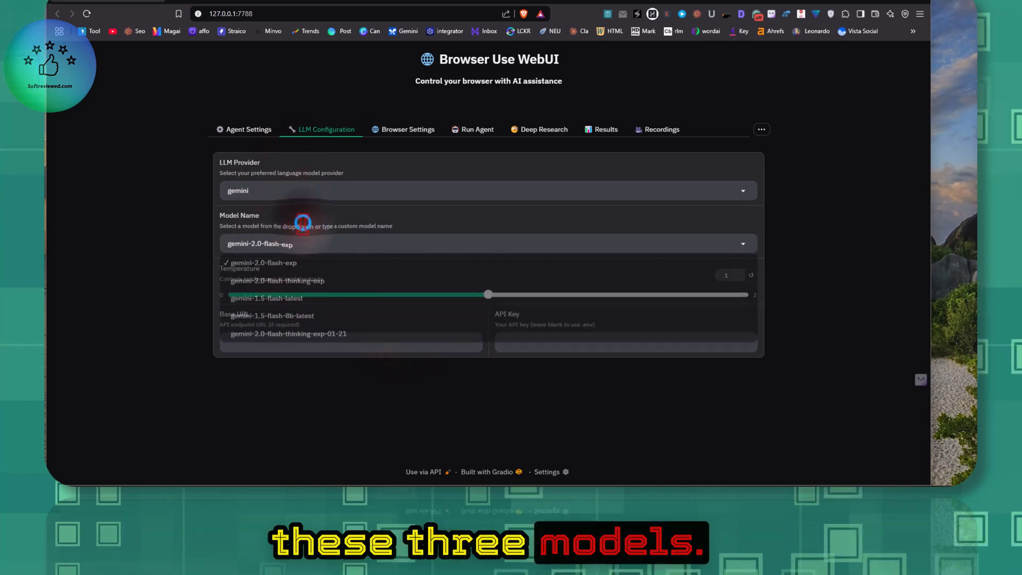
- Run the agent on the preset task of searching Google for 'OpenAI' and returning the first URL, and check its results
click(229, 128)
click(406, 128)
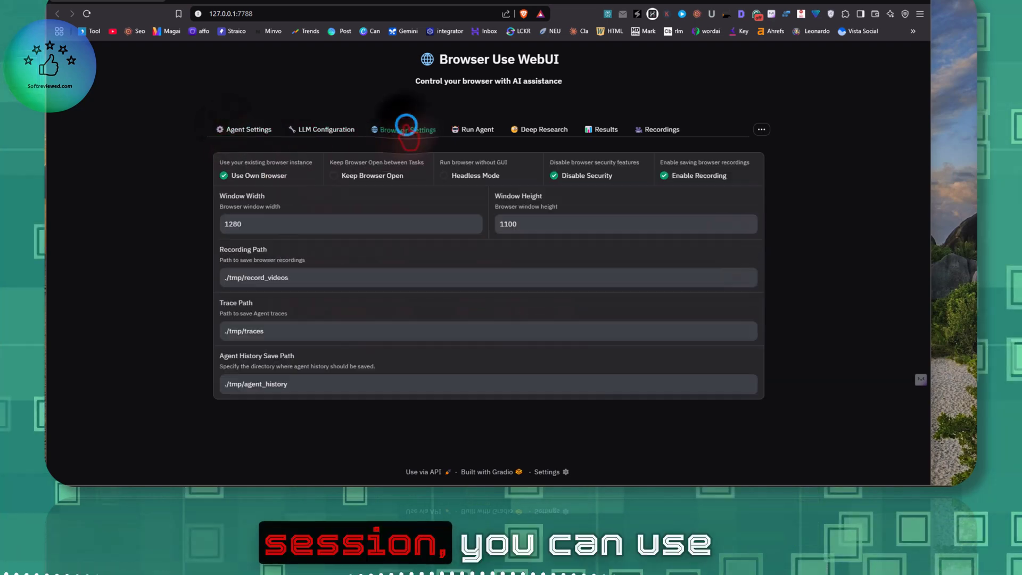
click(471, 130)
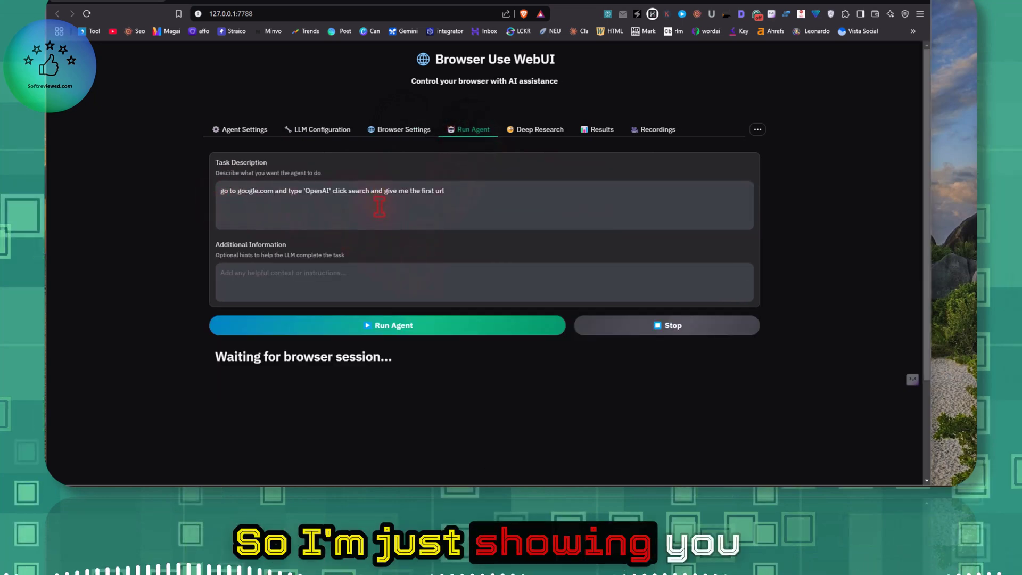
click(410, 324)
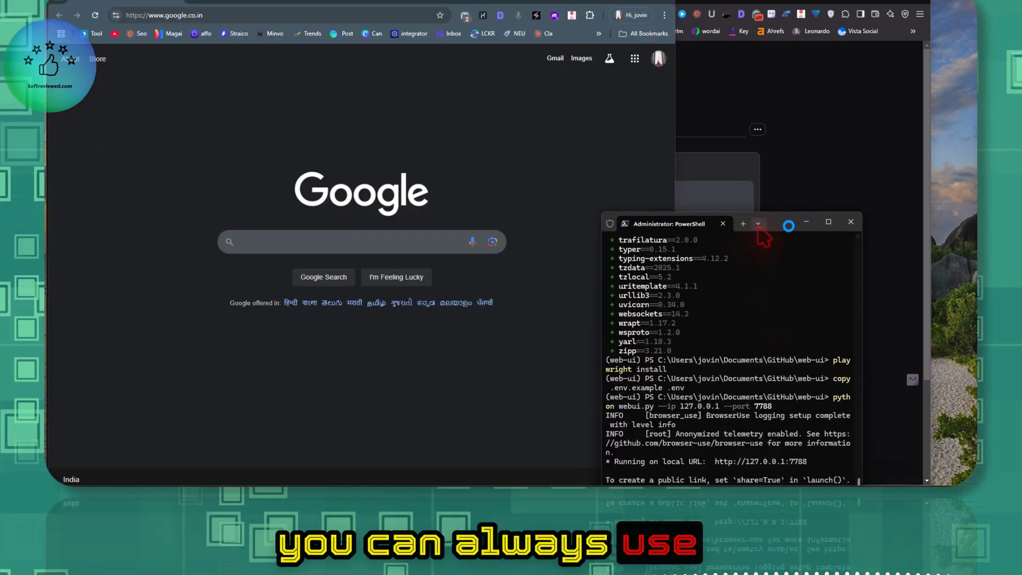
drag(787, 221, 927, 117)
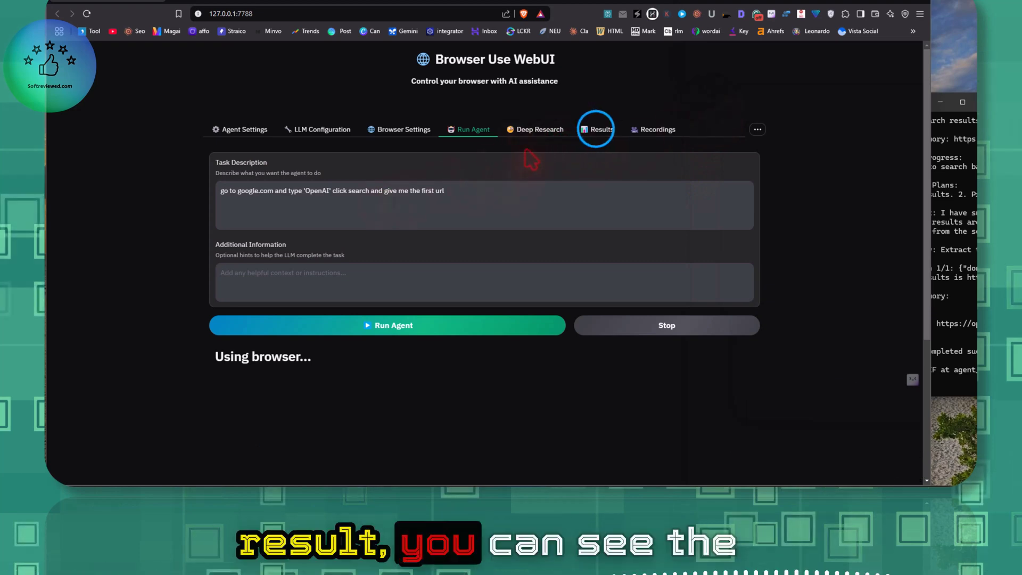
click(595, 130)
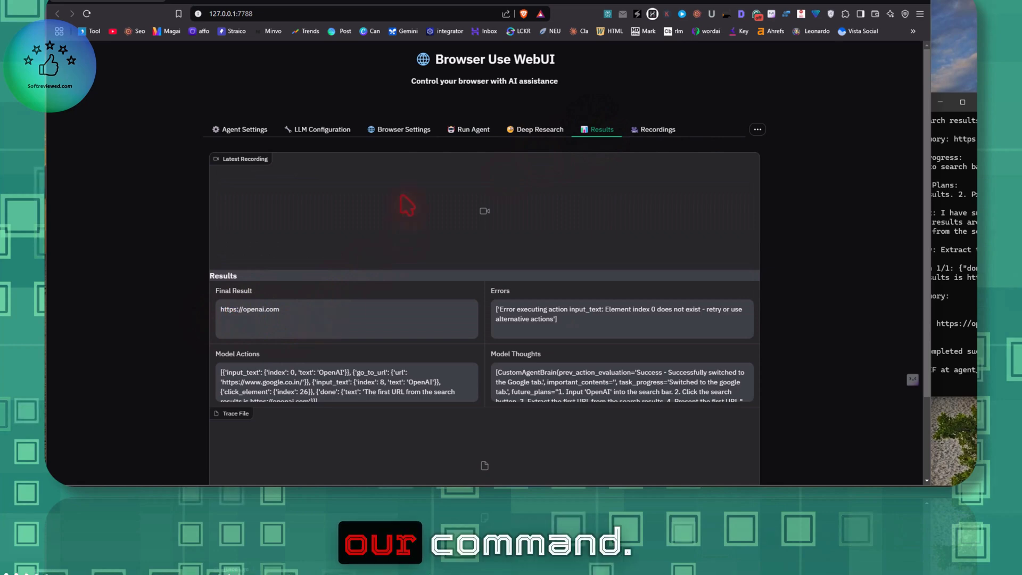
click(469, 130)
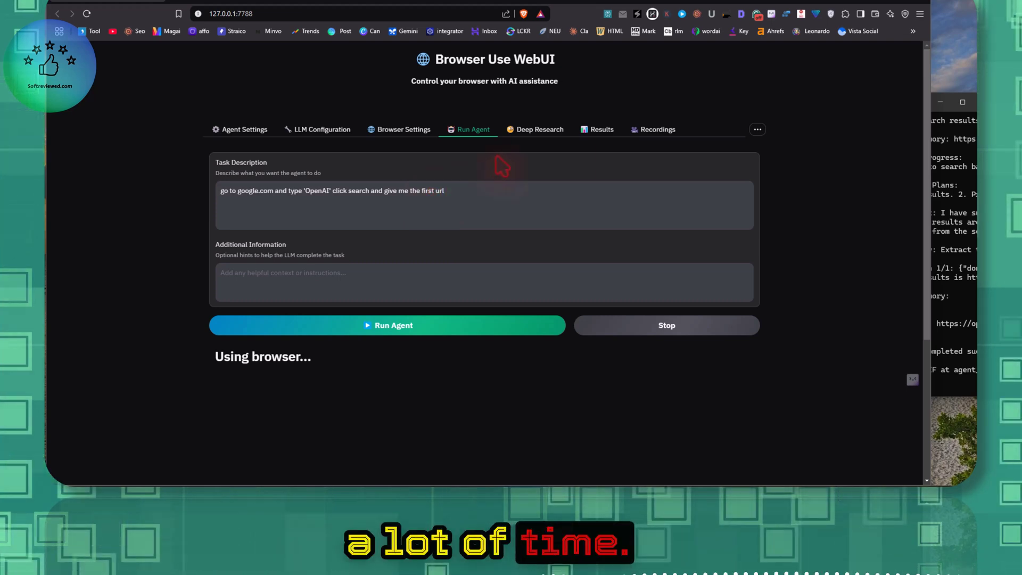
- Run Deep Research on the preset report task about reinforcement learning for large language models and follow its progress in the PowerShell log
click(530, 134)
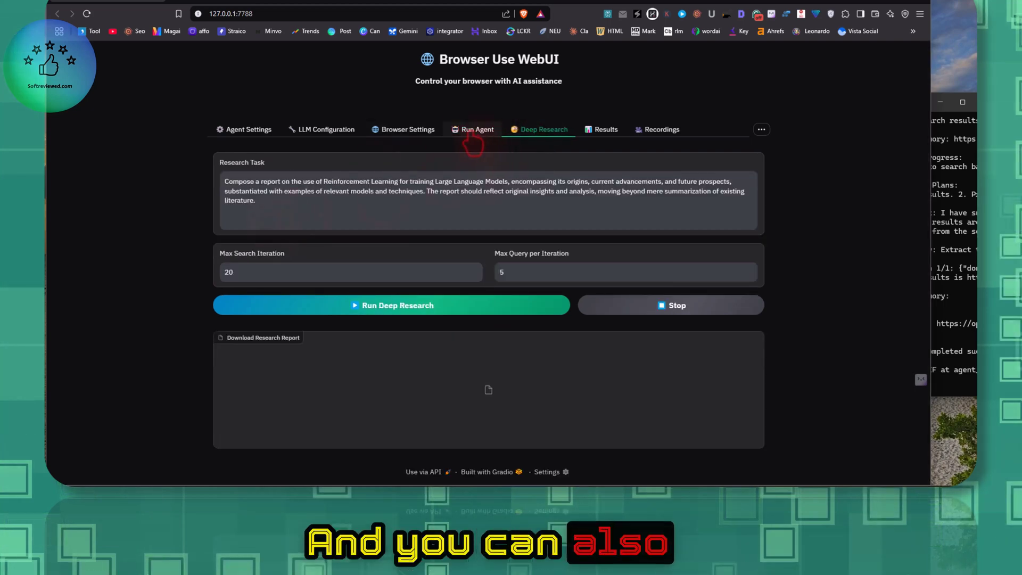
click(397, 305)
click(947, 290)
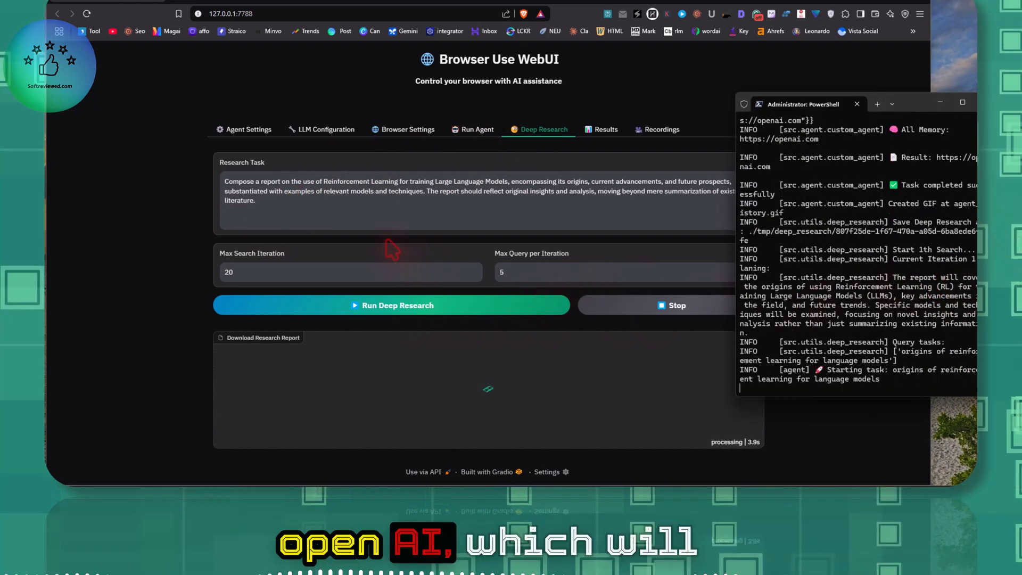
click(940, 102)
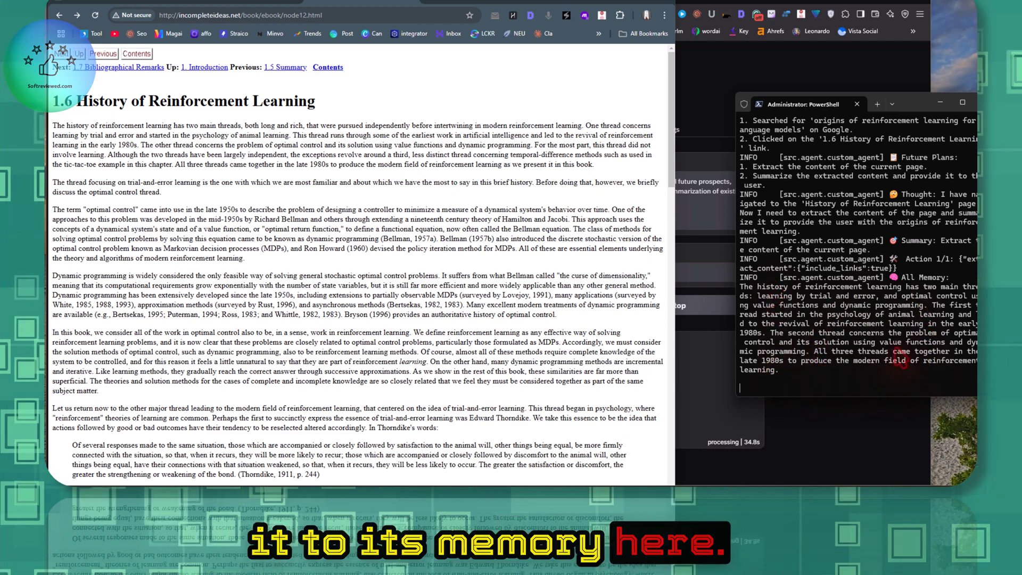
click(720, 137)
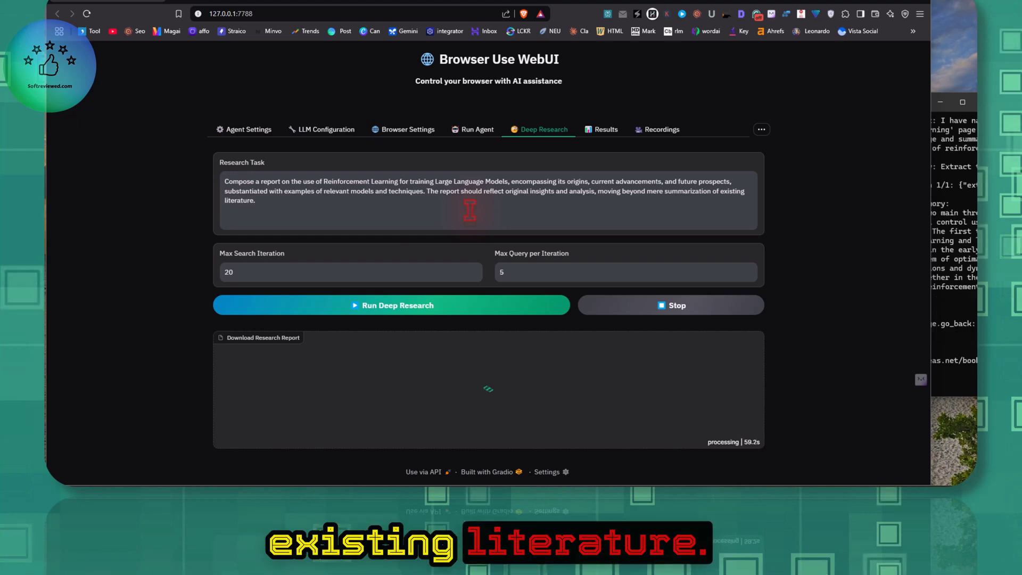
click(957, 182)
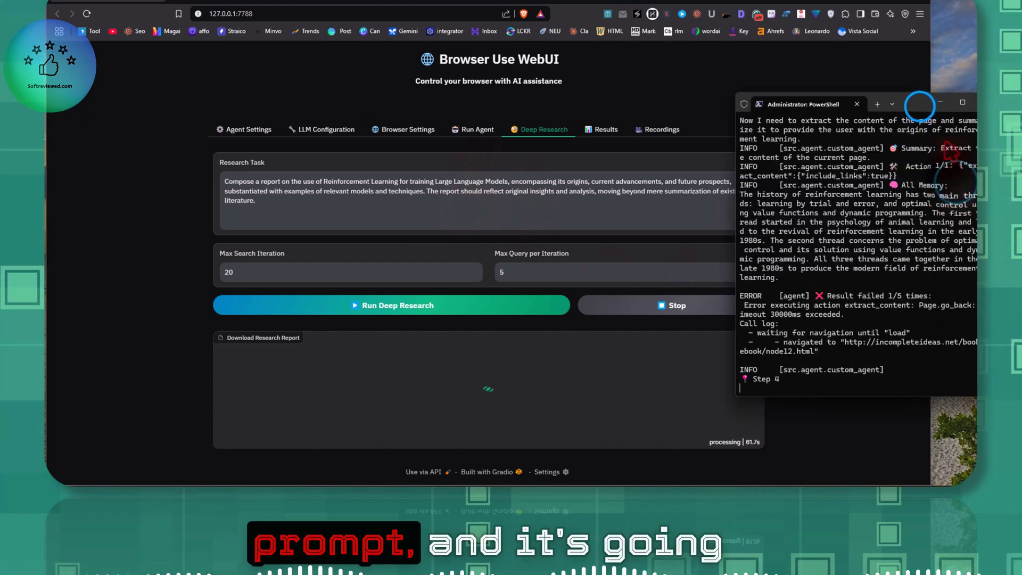
drag(920, 107, 791, 92)
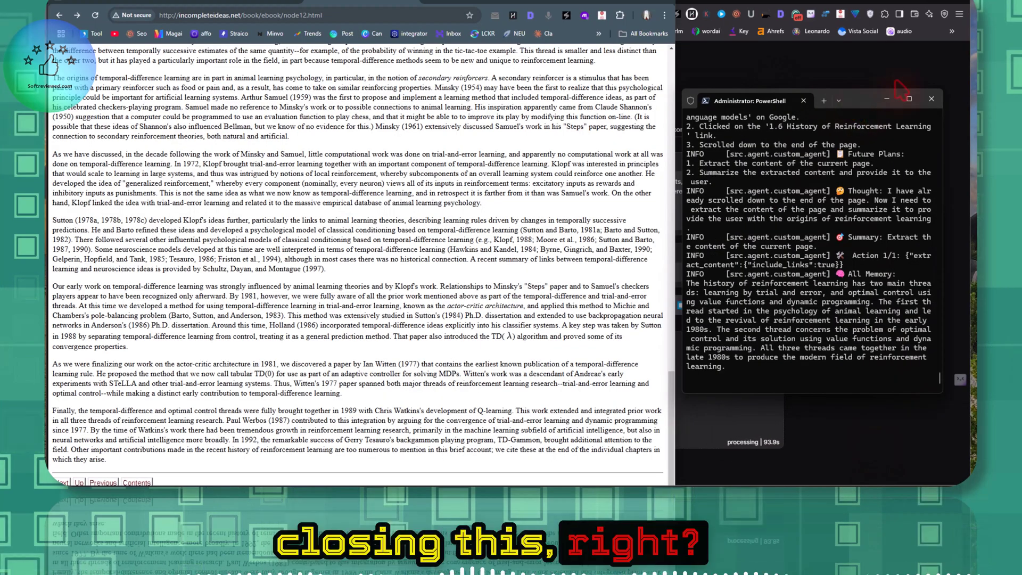
- Stop the WebUI server by closing its PowerShell window and reload the 127.0.0.1:7788 page
click(932, 99)
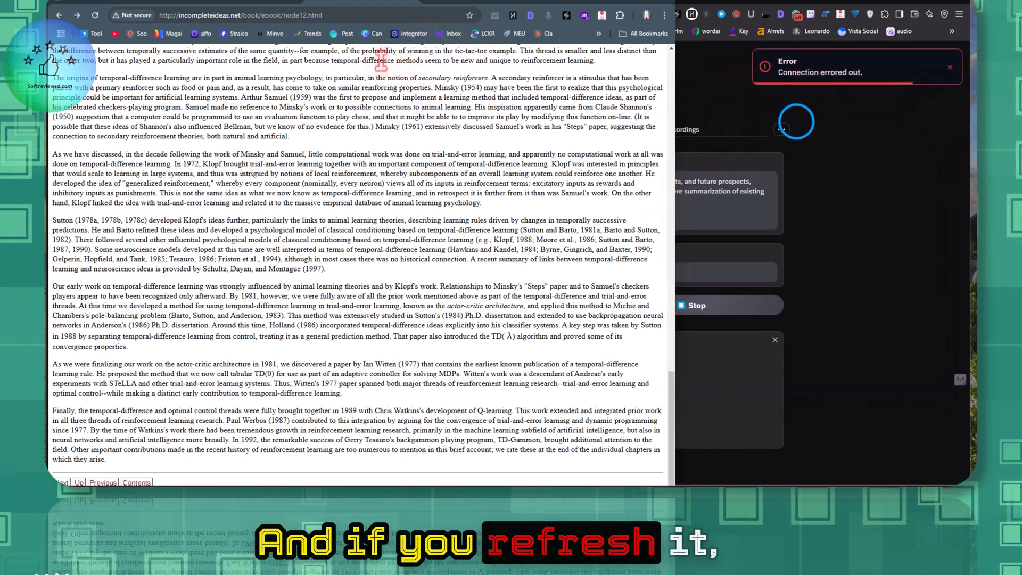
click(86, 13)
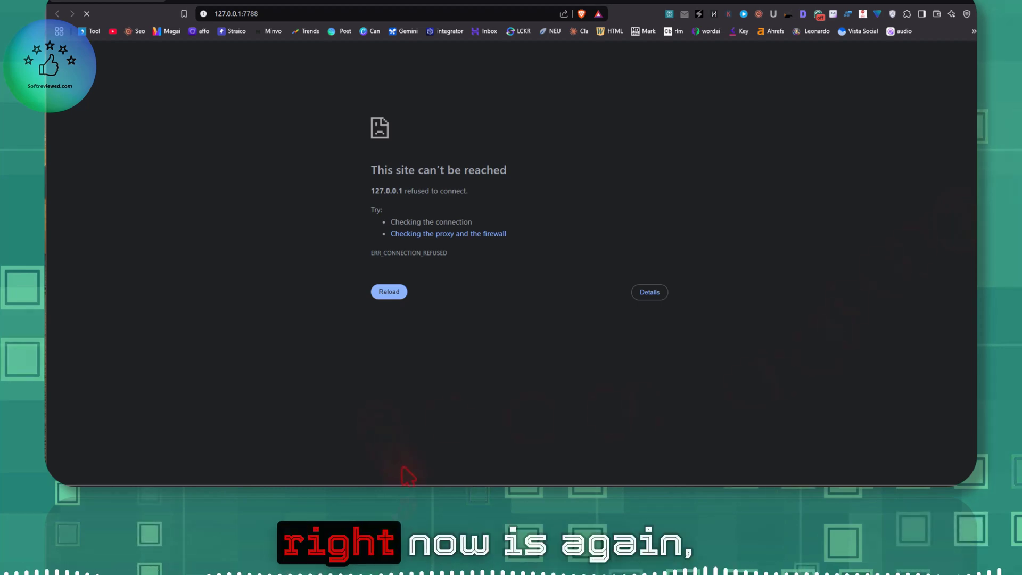
- Open a new administrator PowerShell and change to the web-ui folder inside Documents\GitHub
key(super+x)
click(449, 359)
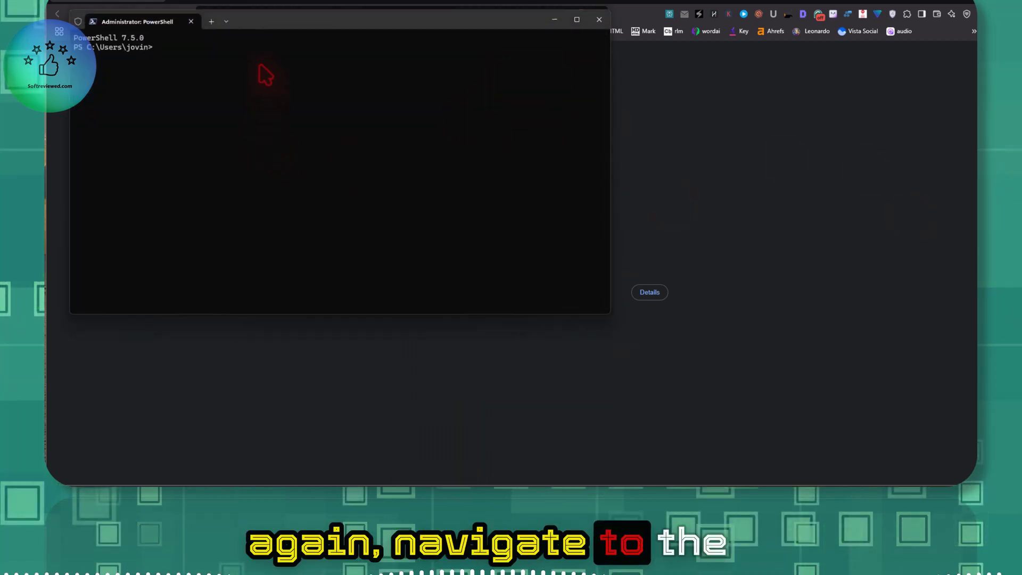
key(ctrl+v)
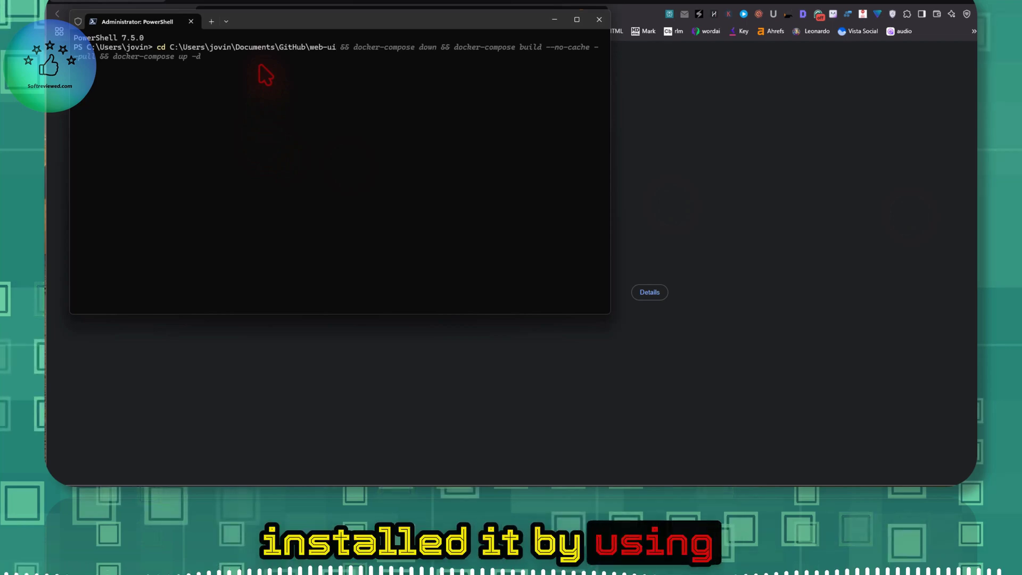
key(Return)
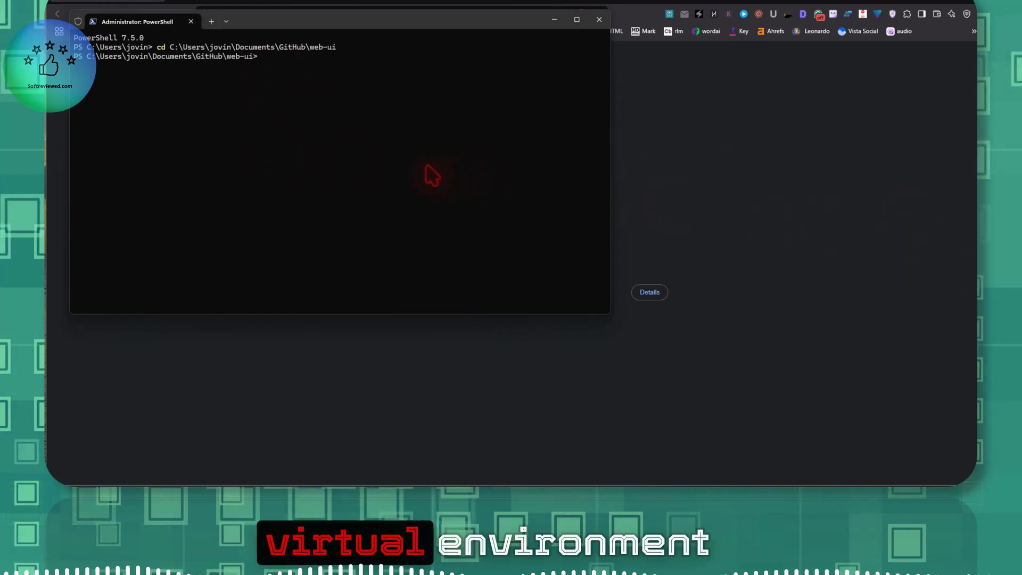
- Activate the virtual environment with .\.venv\Scripts\Activate.ps1 and run python webui.py --ip 127.0.0.1 --port 7788
key(ctrl+v)
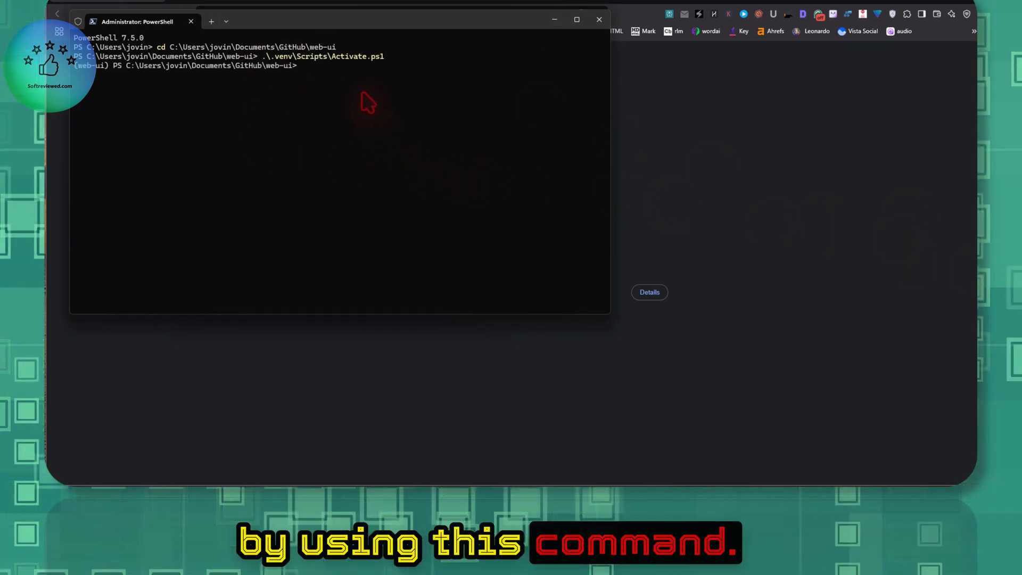
drag(75, 65, 112, 66)
click(109, 66)
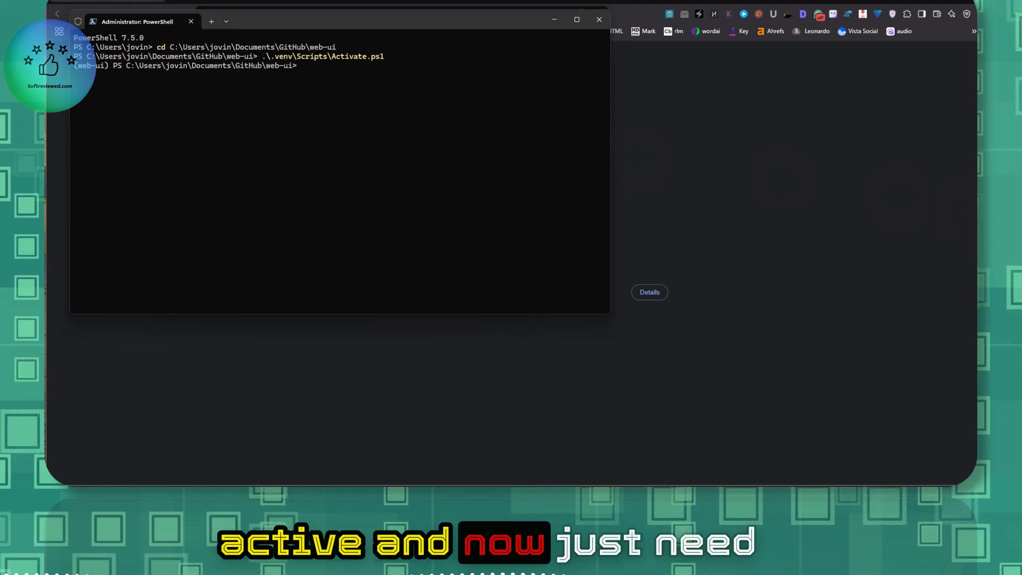
key(ctrl+v)
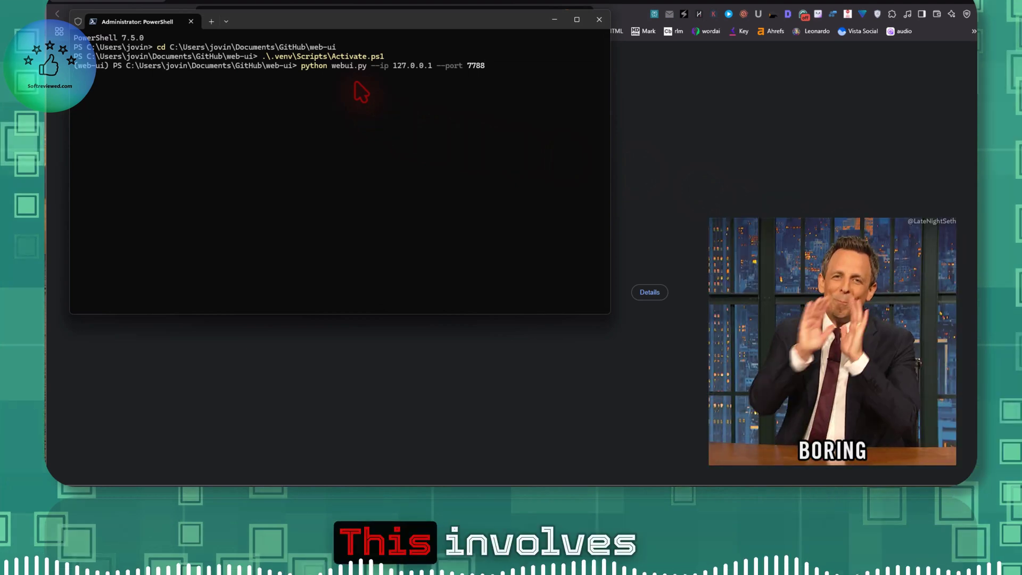
key(Return)
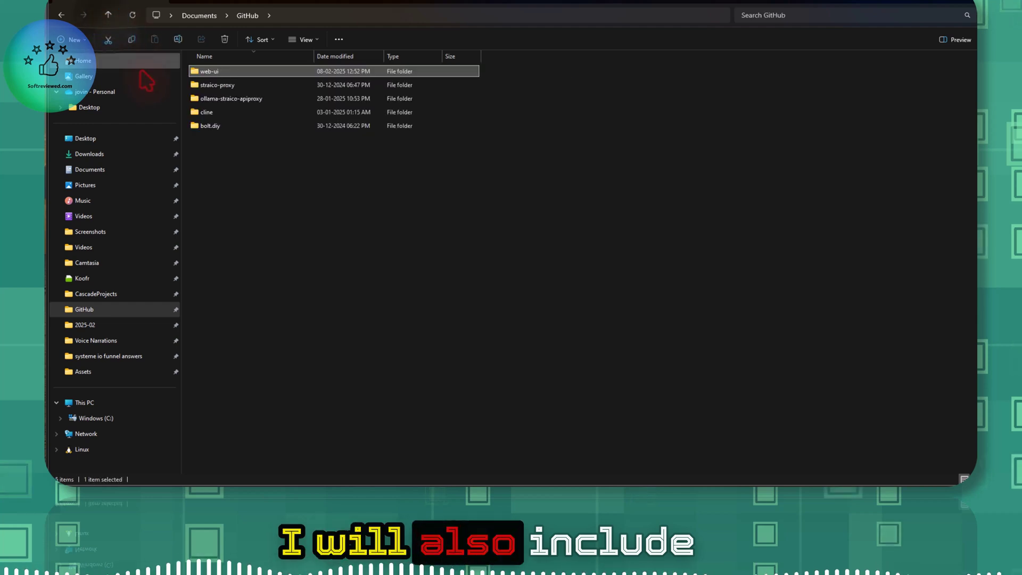
- Copy the start-webui batch file from Documents into the GitHub\web-ui folder
click(106, 15)
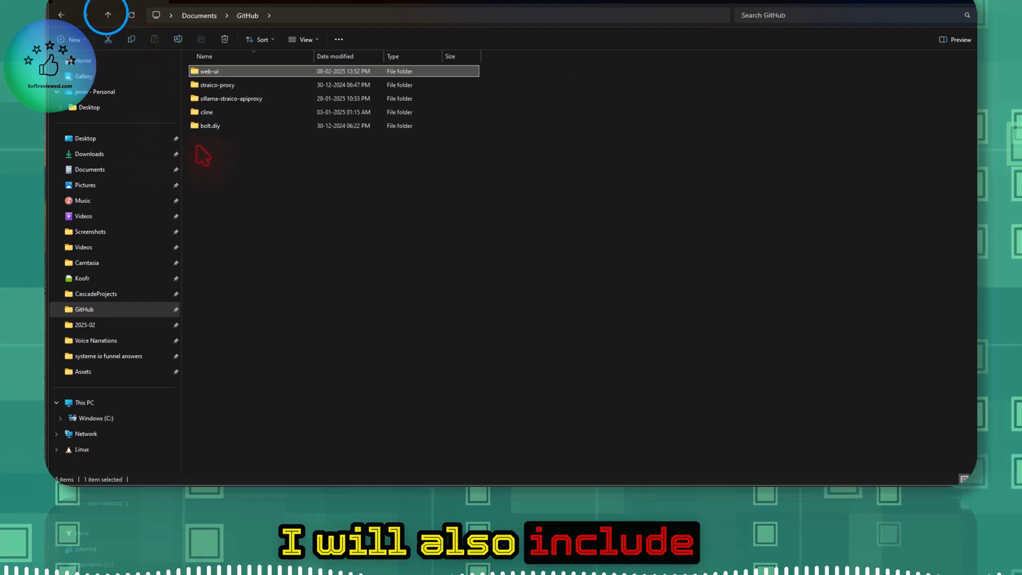
right_click(216, 314)
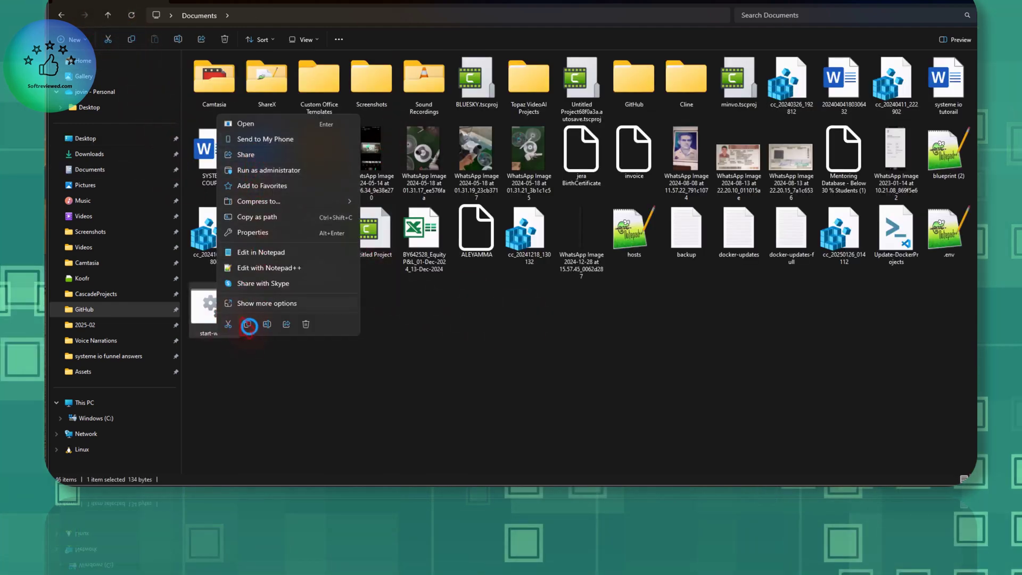
click(248, 324)
double_click(646, 79)
click(263, 71)
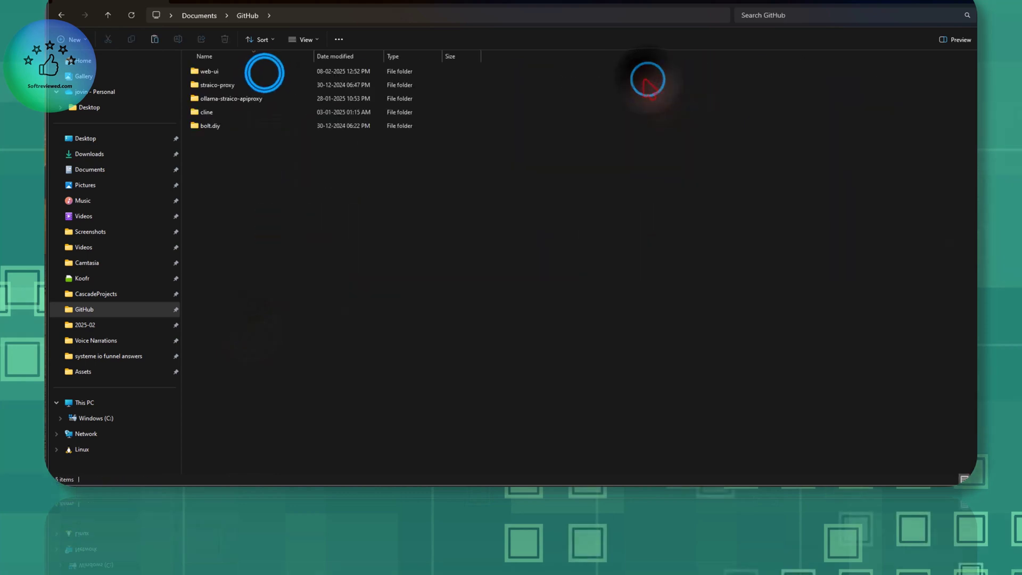
right_click(251, 352)
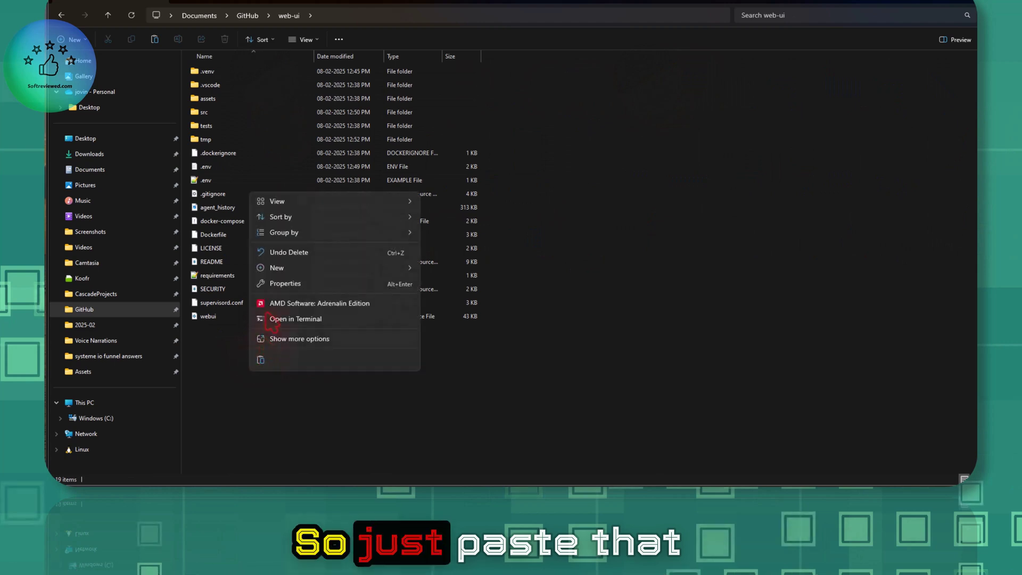
click(260, 361)
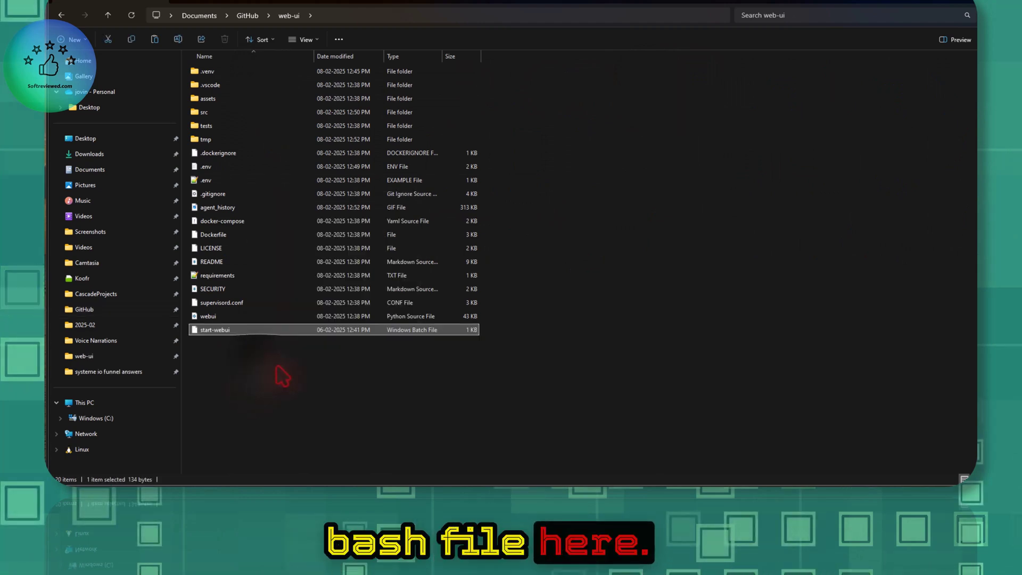
- Try to launch the WebUI with the start-webui batch file and close all open terminal windows
click(225, 329)
double_click(224, 331)
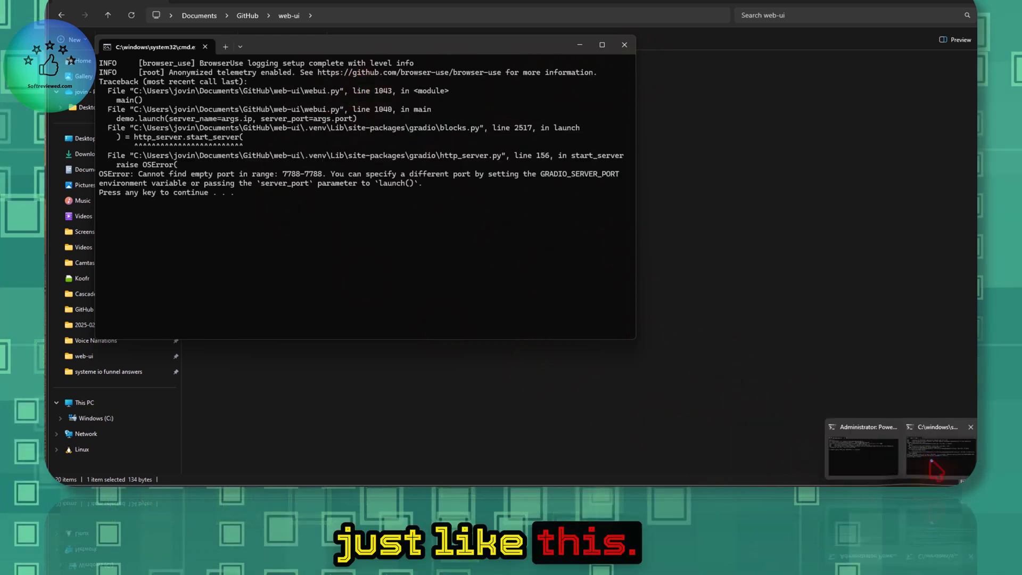
right_click(885, 469)
click(884, 469)
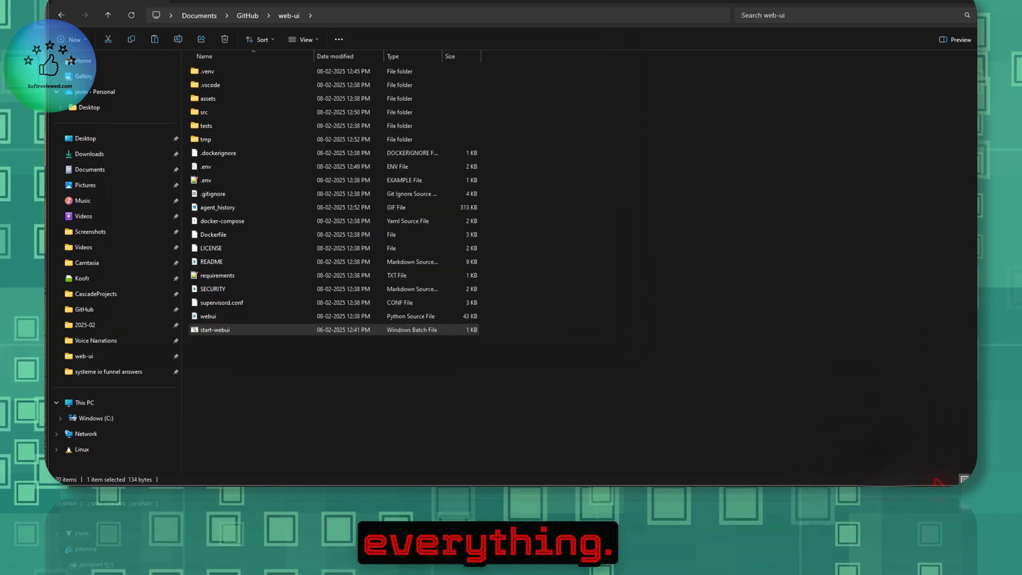
- Launch the WebUI again with start-webui and open its local URL from the console
double_click(209, 330)
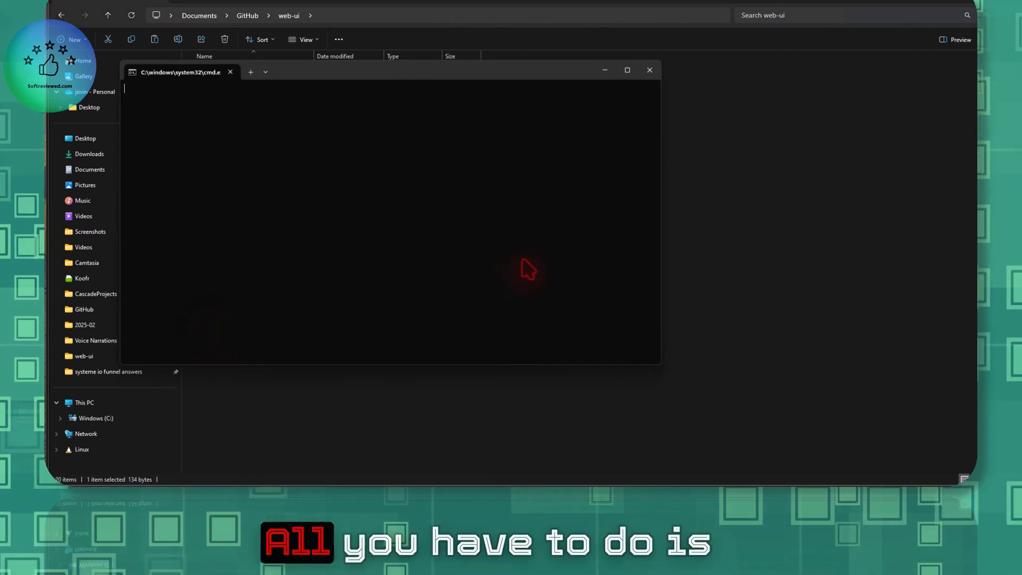
ctrl+click(281, 107)
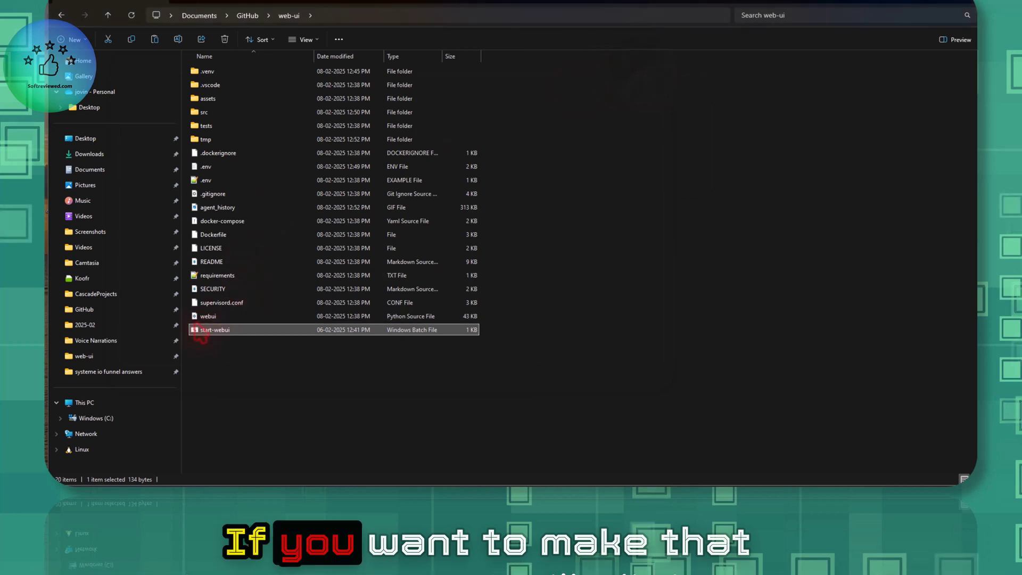
- Create a desktop shortcut to the start-webui batch file
right_click(199, 331)
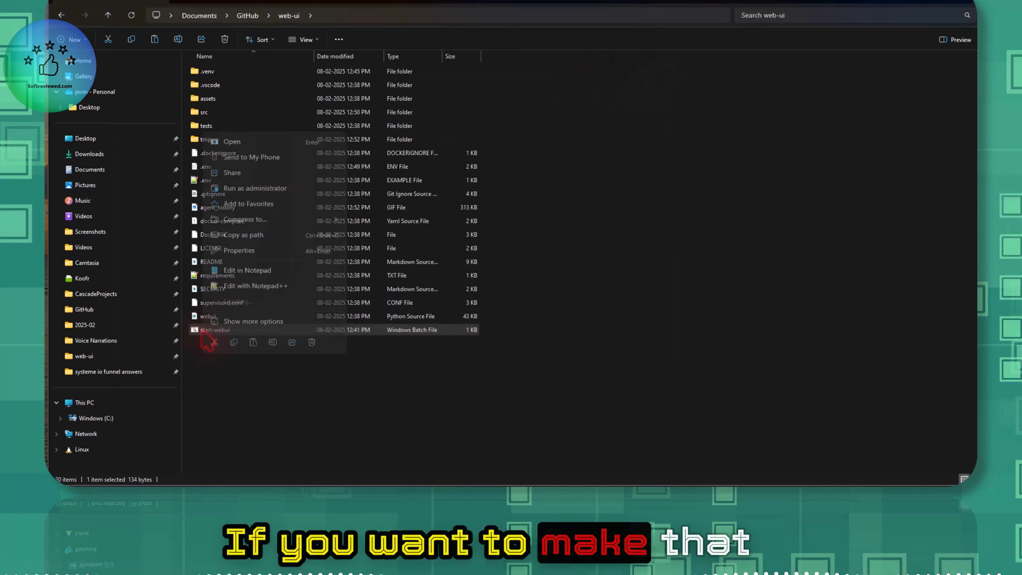
click(241, 320)
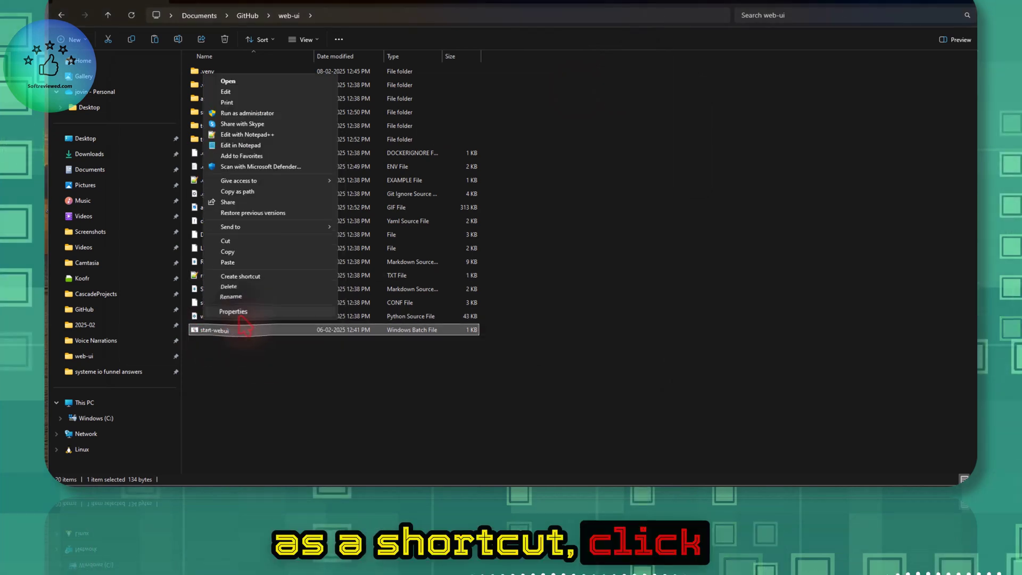
mouse_move(269, 228)
click(381, 249)
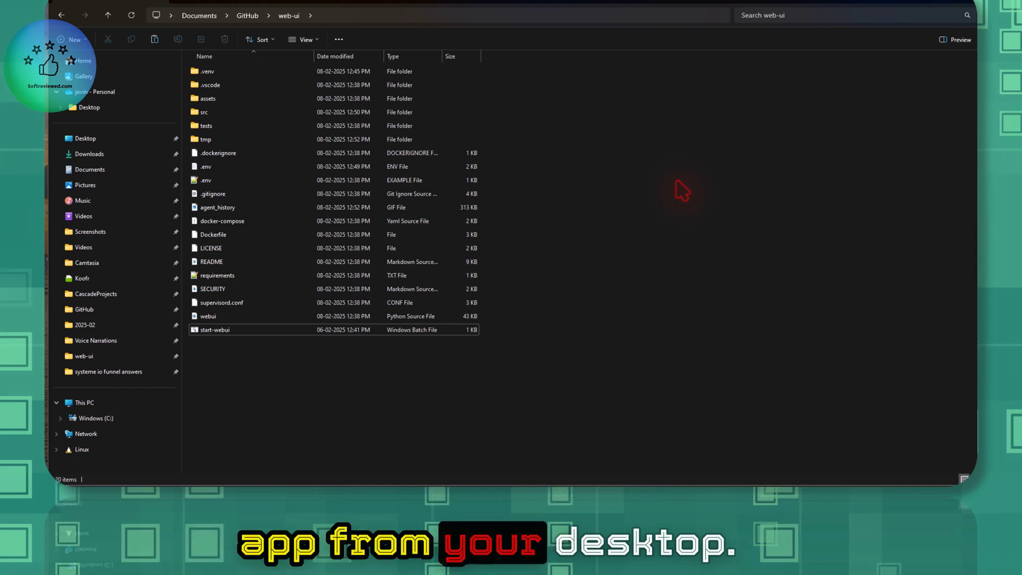
- Create a new text document in the web-ui folder, and view the commands of start-webui.bat in Notepad before closing it
right_click(234, 351)
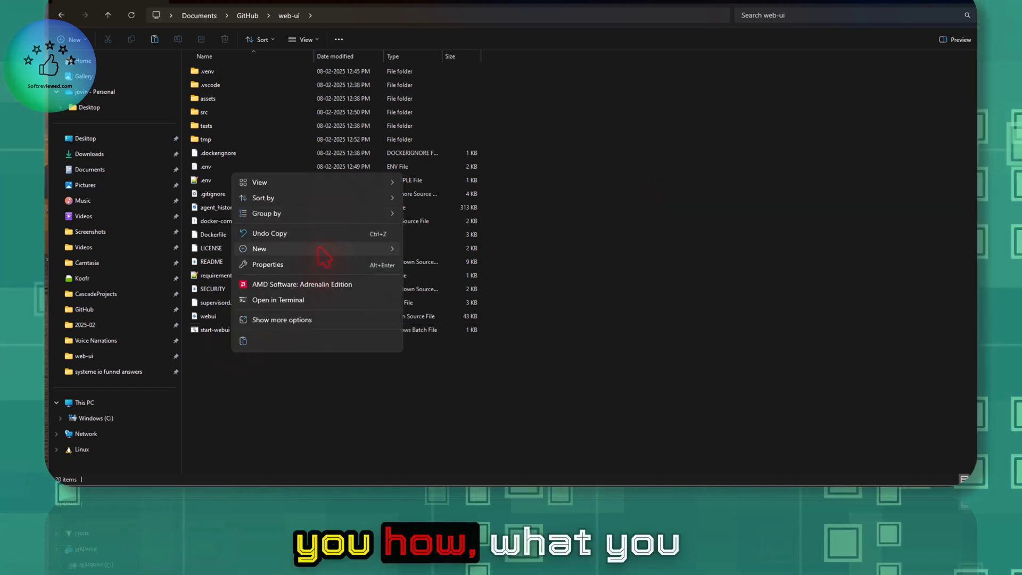
mouse_move(323, 257)
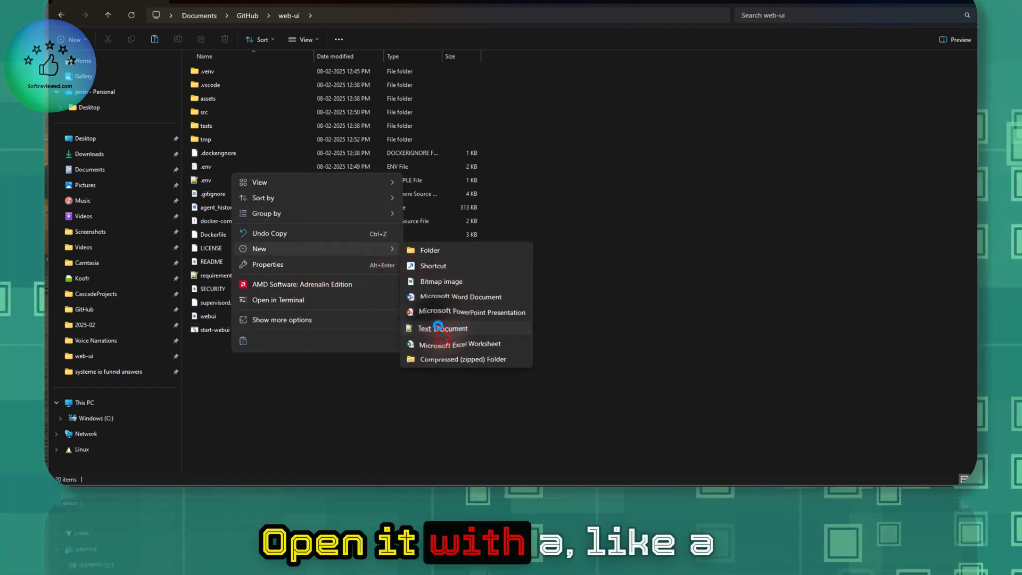
click(438, 328)
click(319, 358)
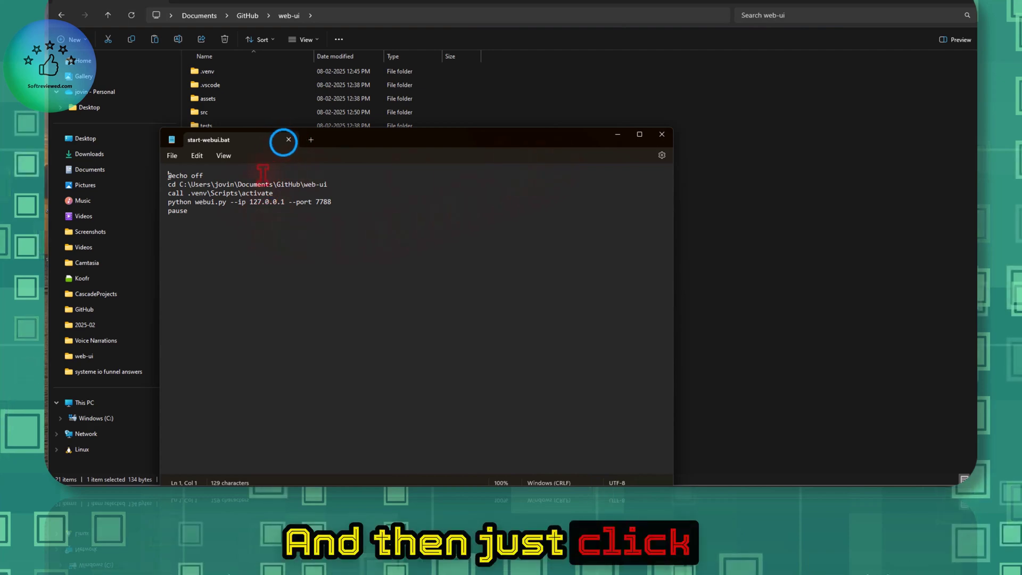
click(288, 139)
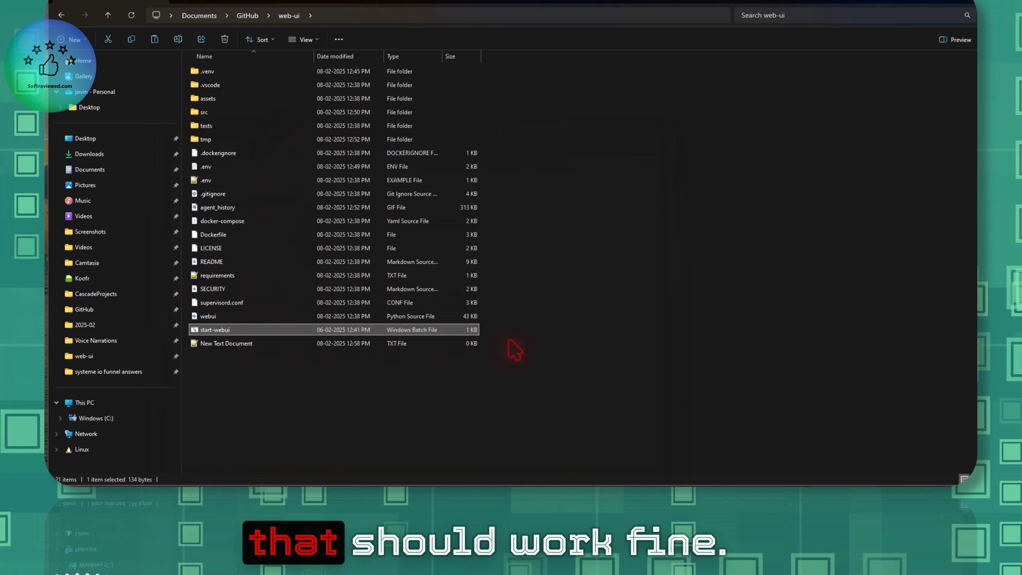